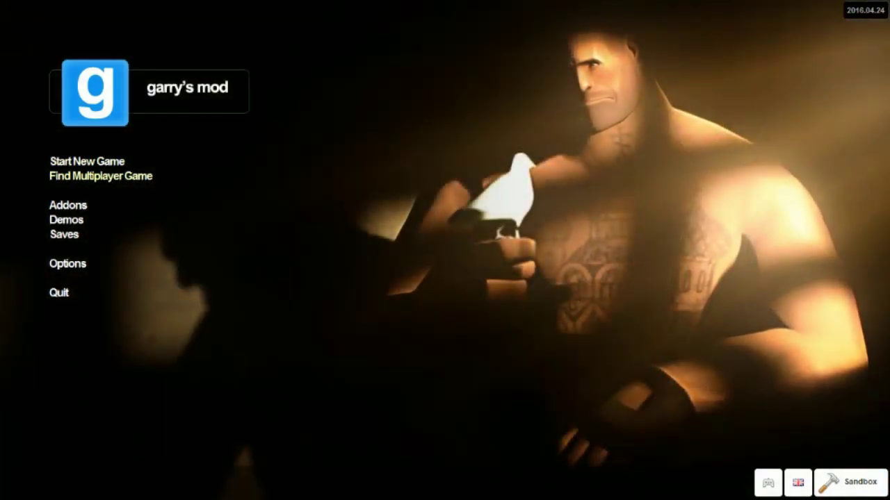
Step: Launch a single-player Sandbox session on gm_flatgrass from Start New Game
left_click(87, 162)
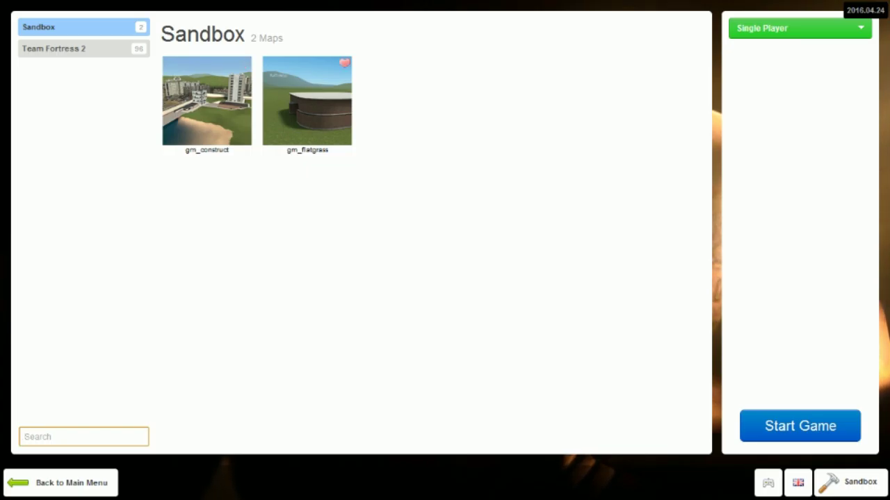
left_click(306, 104)
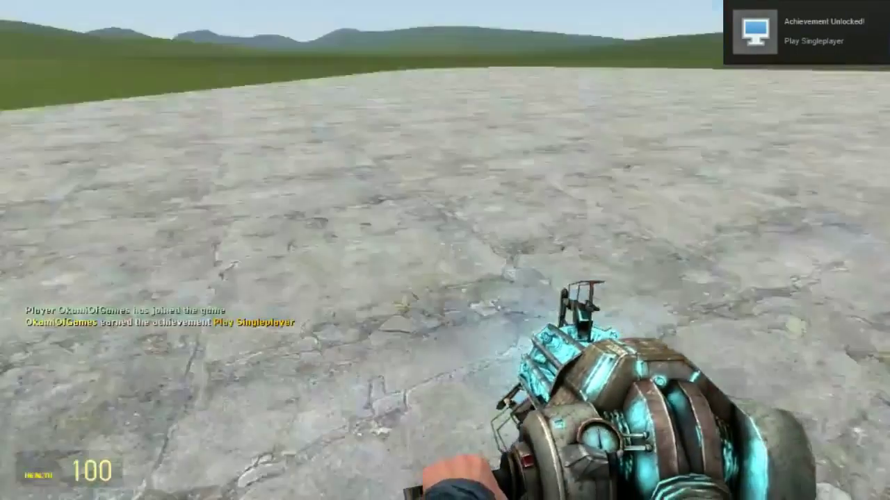
Step: Pause the game and lower the game and music volume sliders in Audio options
key("Escape")
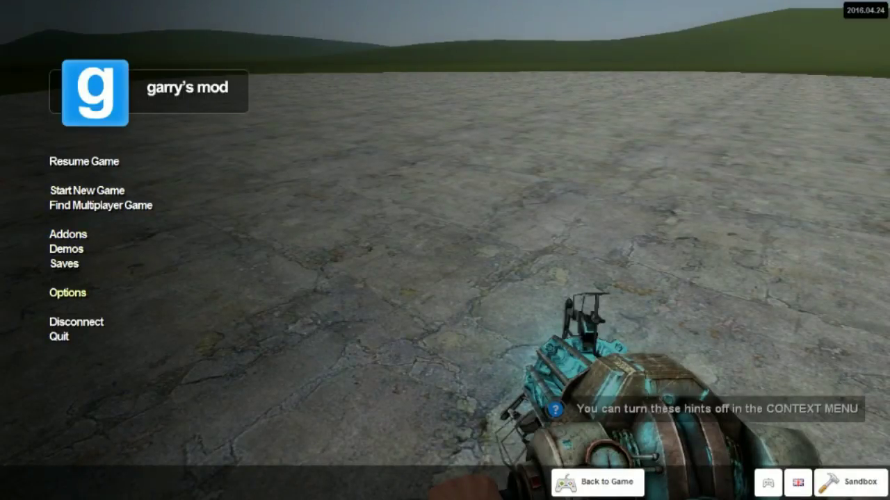
left_click(68, 292)
left_click(387, 137)
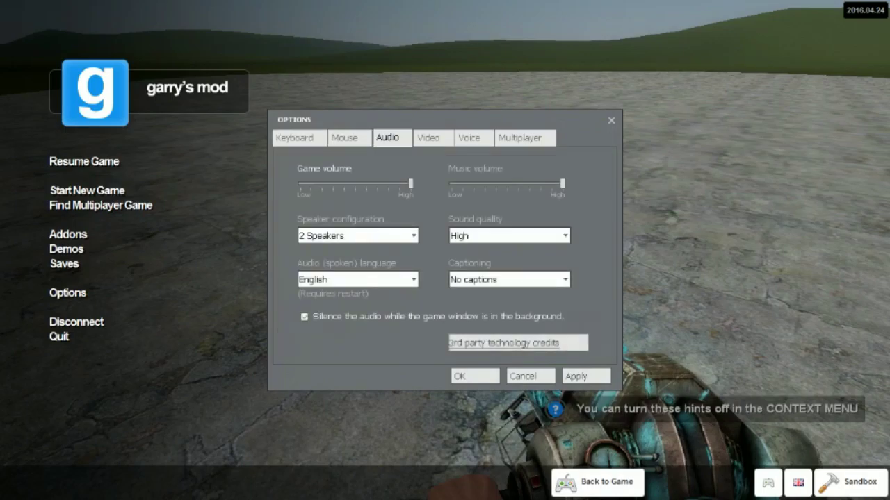
left_click_drag(410, 184, 344, 184)
left_click_drag(562, 184, 495, 184)
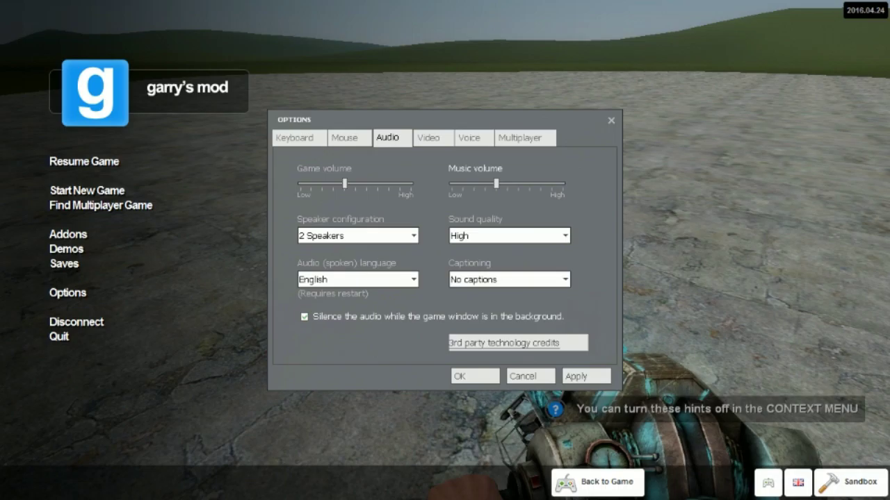
Step: Review the Multiplayer, Voice and Video tabs, then cancel without saving
left_click(520, 138)
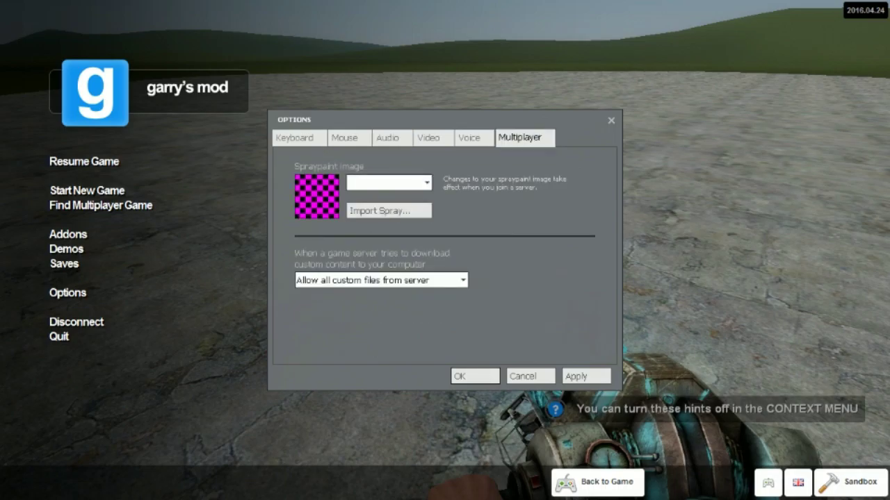
left_click(469, 138)
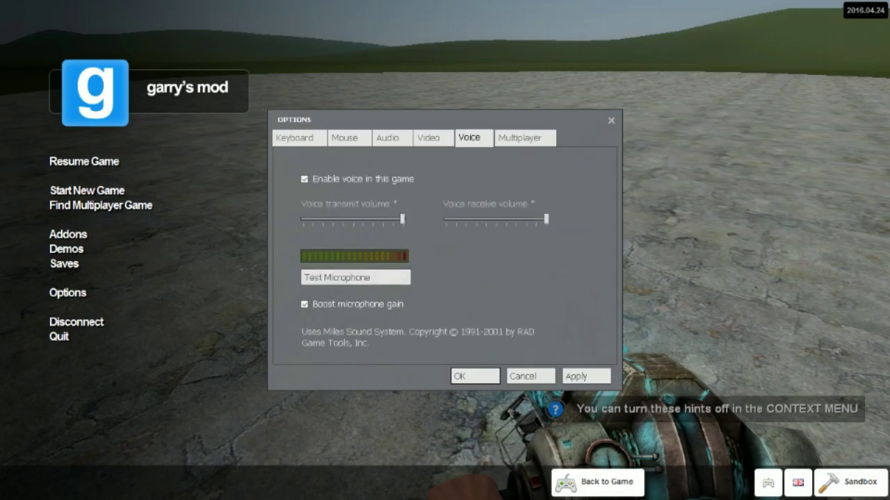
left_click(428, 137)
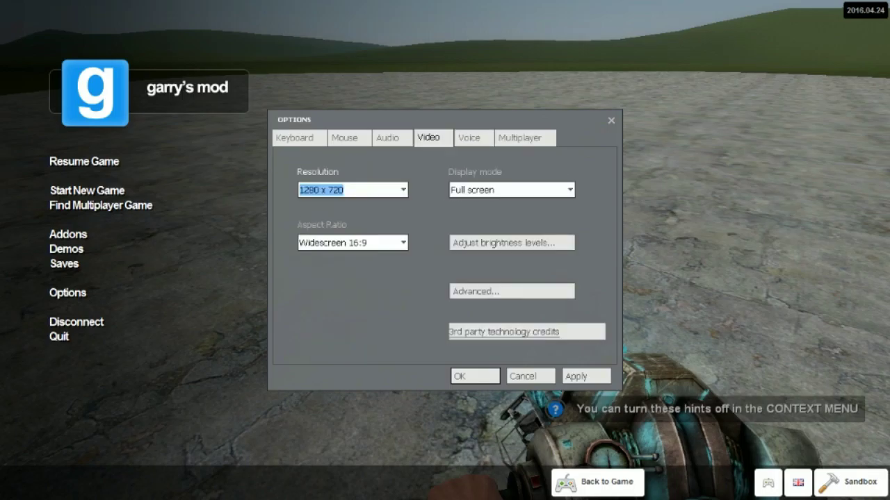
left_click(530, 376)
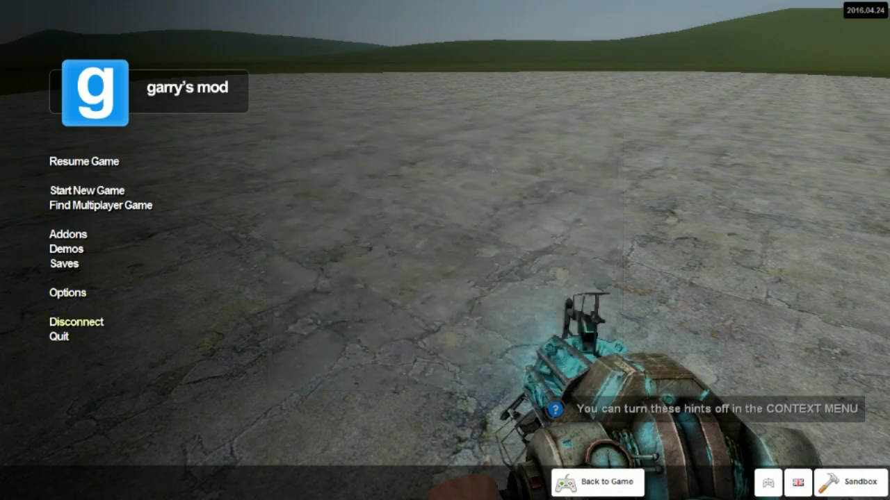
Step: Page through both addon pages, disable Chibiterasu Playermodel, and resume play
left_click(68, 235)
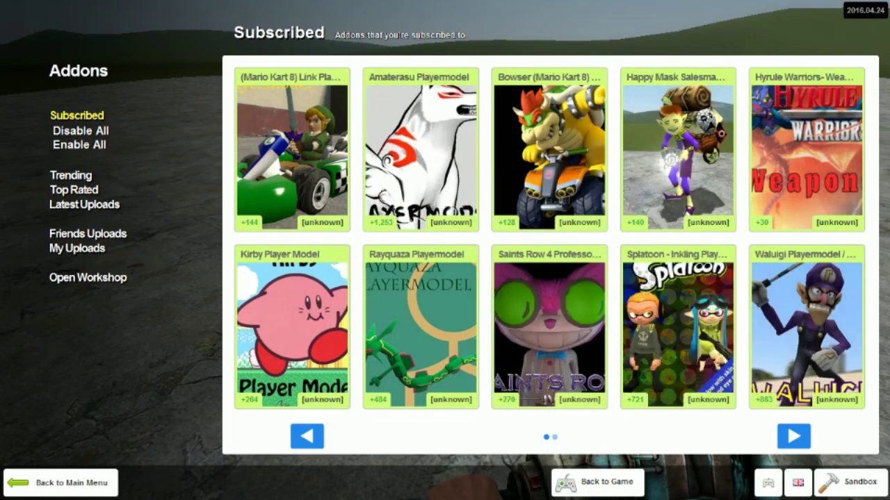
left_click(793, 435)
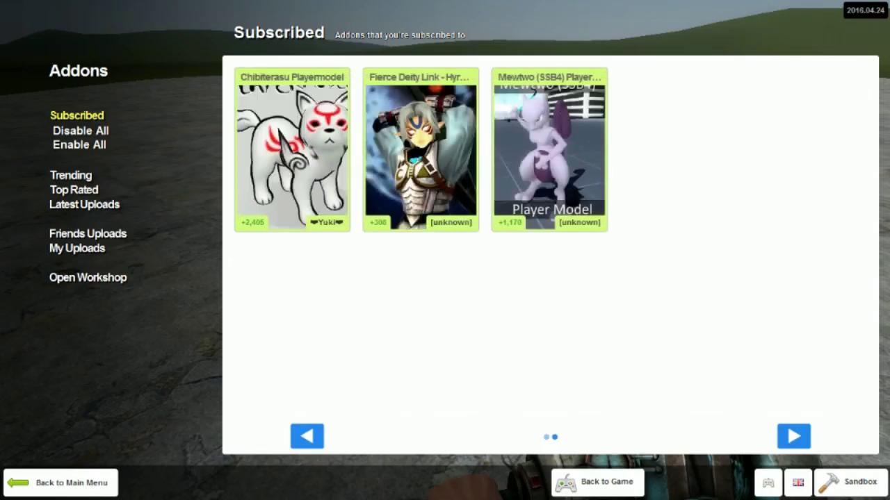
left_click(307, 435)
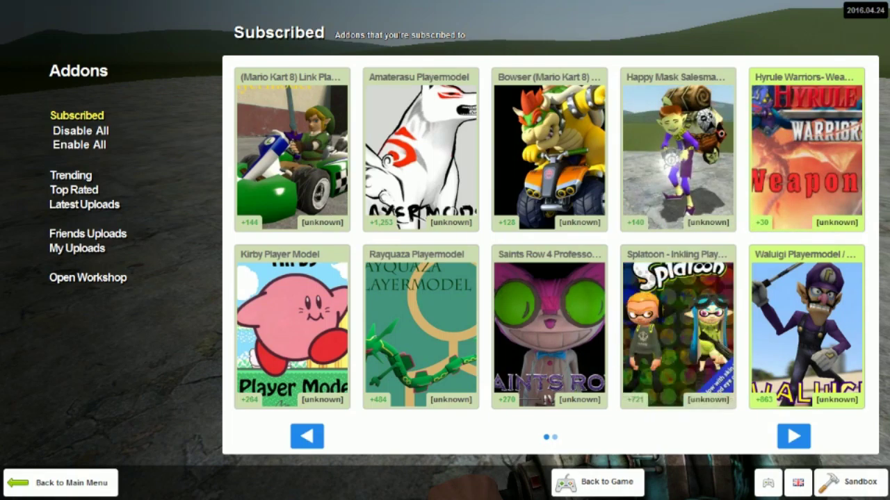
left_click(793, 436)
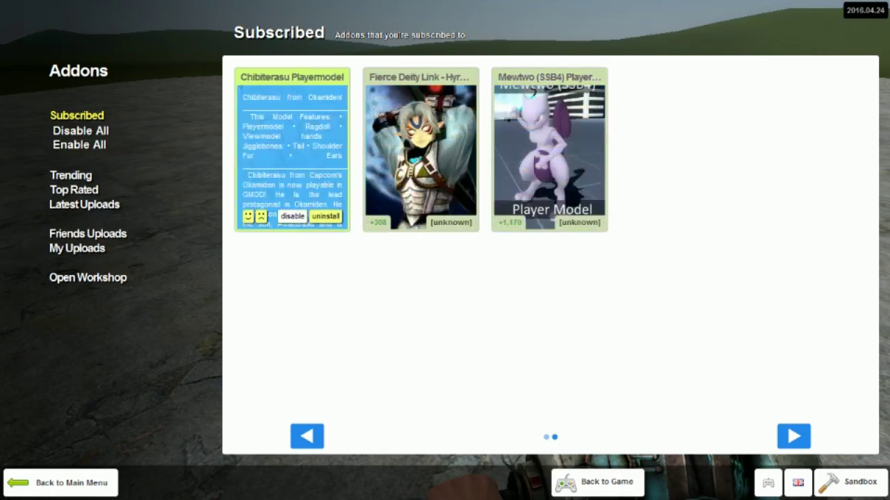
left_click(292, 216)
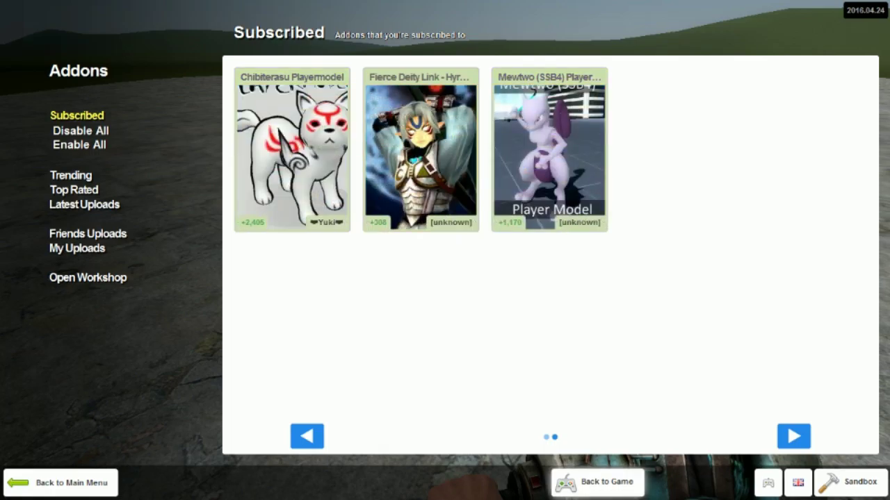
key("Escape")
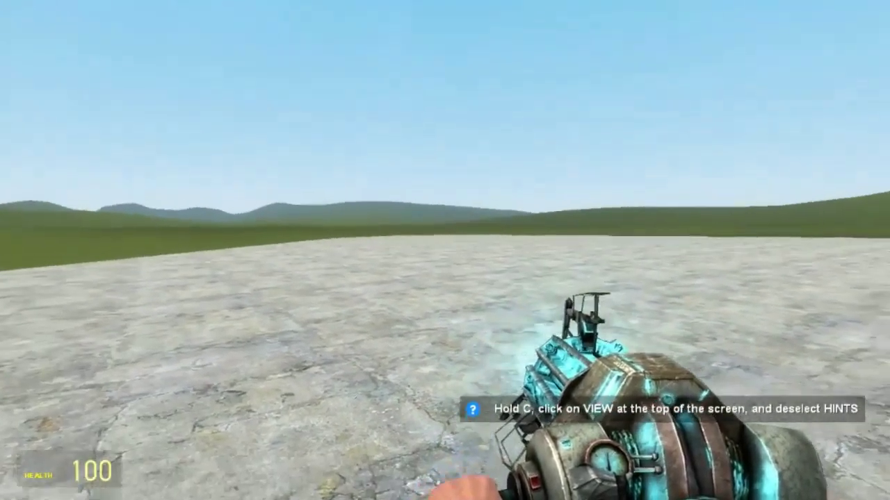
Step: Check the Mouse tab and Keyboard bindings in Options, then cancel
key("Escape")
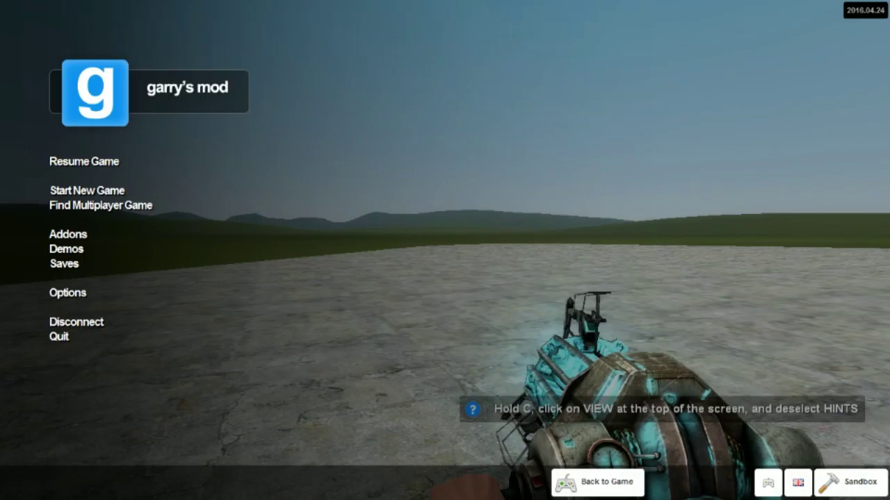
left_click(67, 293)
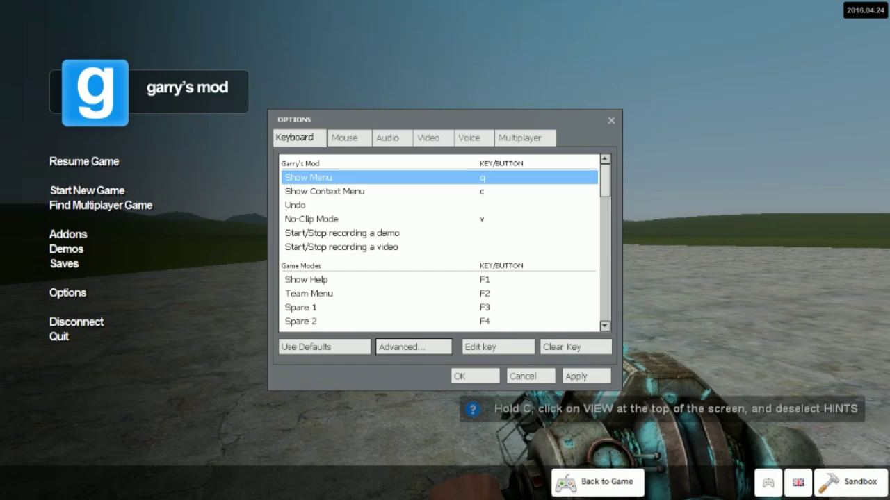
left_click(345, 137)
left_click(295, 138)
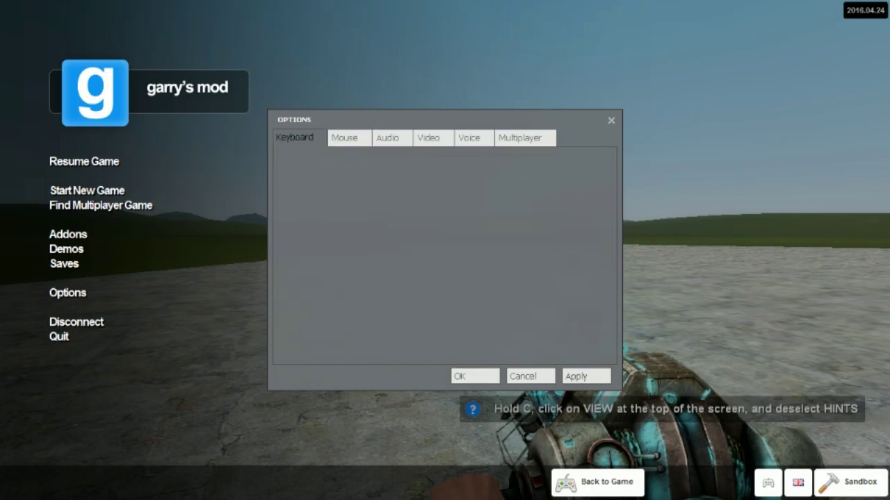
scroll(438, 244, "down", 3)
scroll(438, 243, "up", 3)
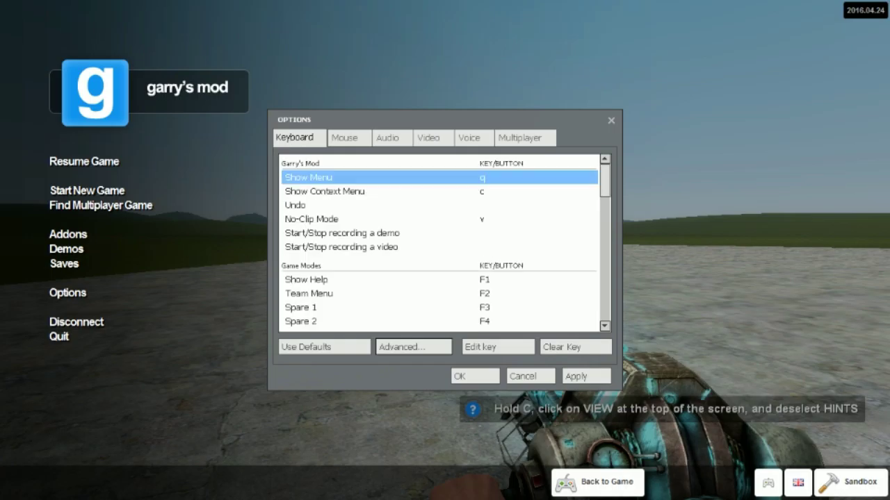
scroll(438, 243, "down", 3)
scroll(438, 243, "down", 3)
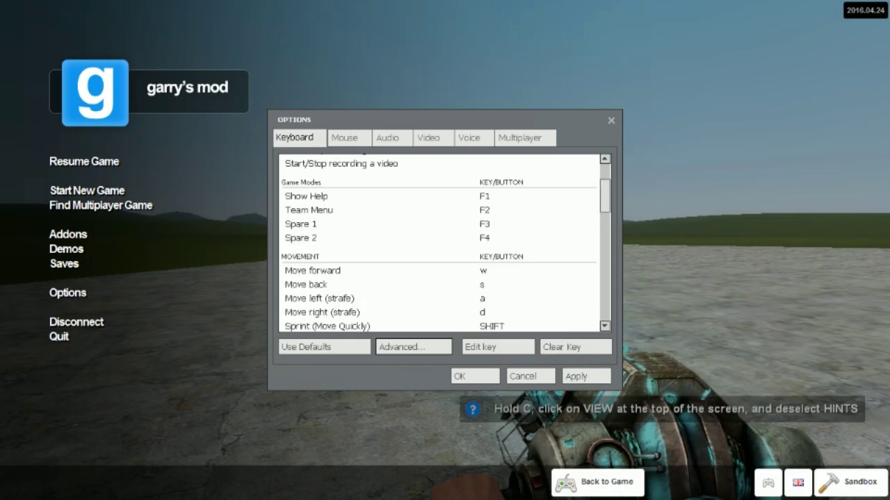
scroll(438, 244, "down", 3)
scroll(438, 243, "down", 3)
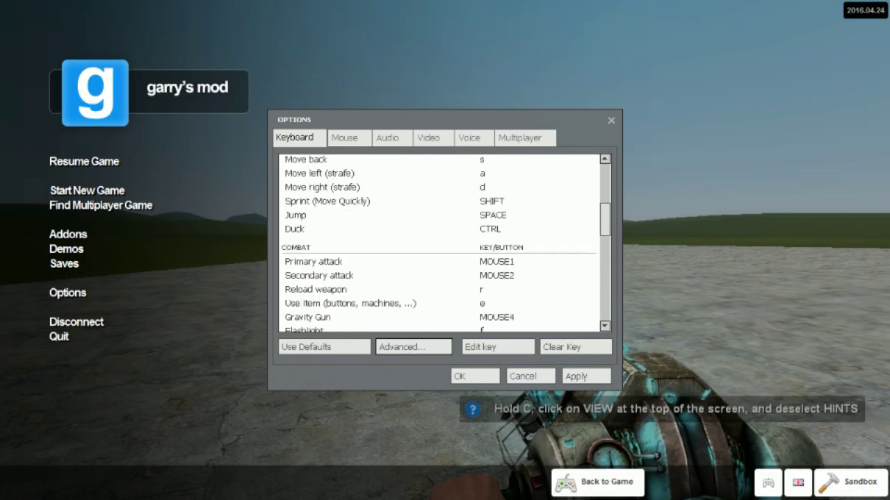
scroll(438, 243, "down", 3)
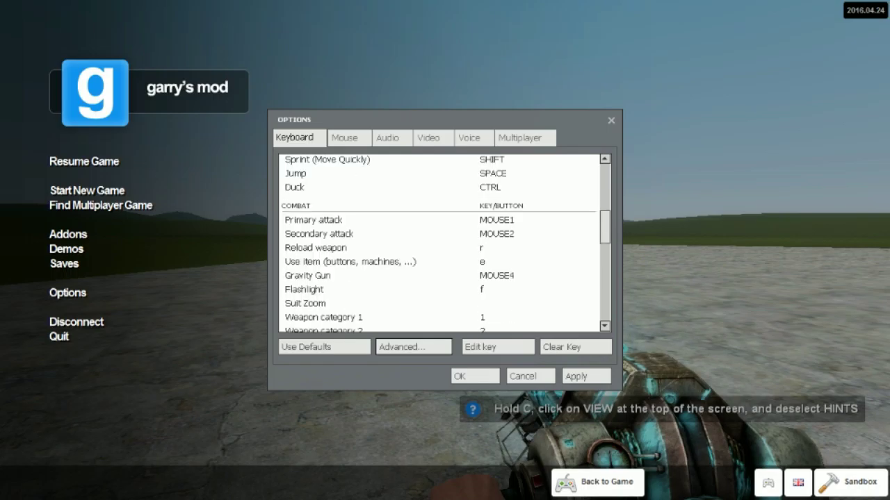
scroll(438, 243, "down", 3)
scroll(437, 243, "down", 3)
scroll(438, 244, "down", 3)
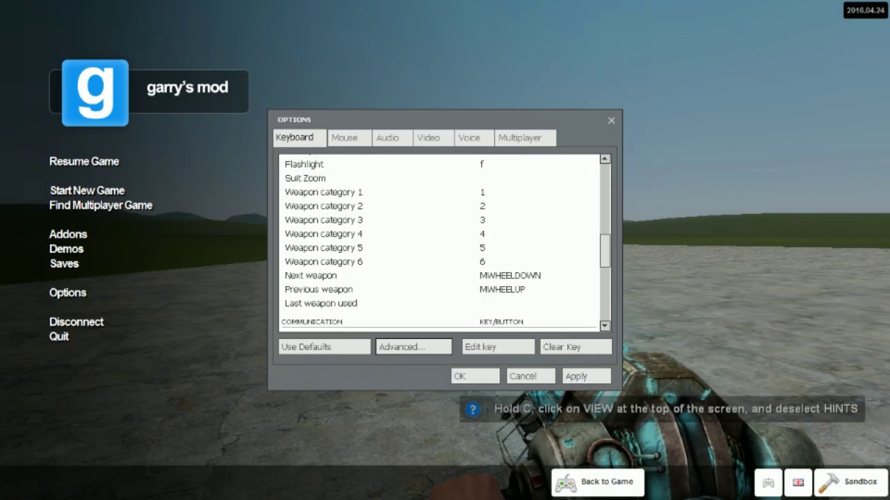
scroll(438, 243, "down", 3)
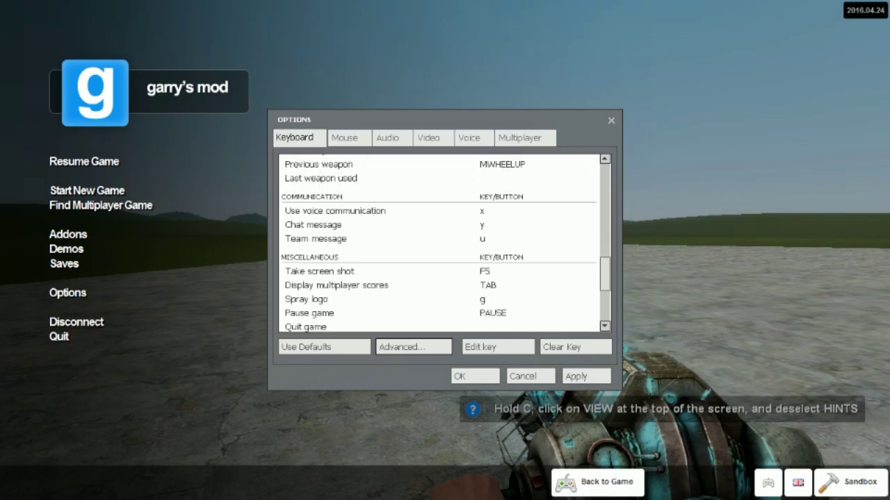
scroll(437, 243, "down", 3)
scroll(438, 243, "down", 3)
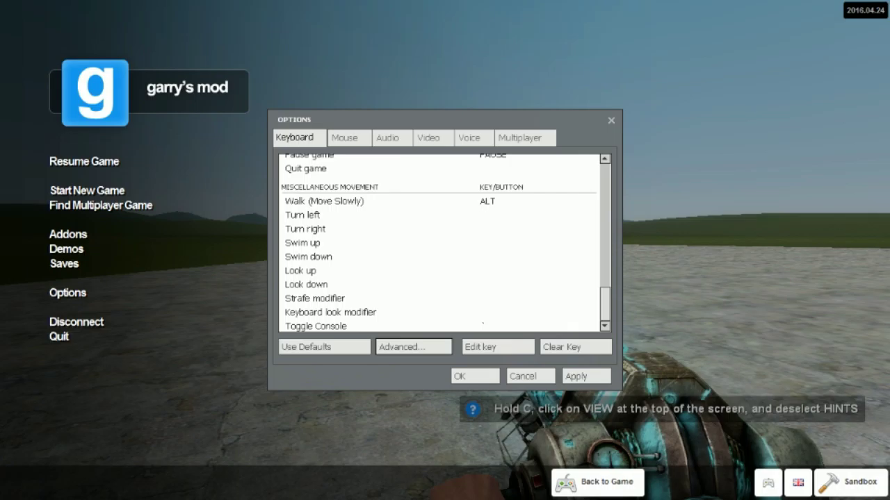
left_click(523, 376)
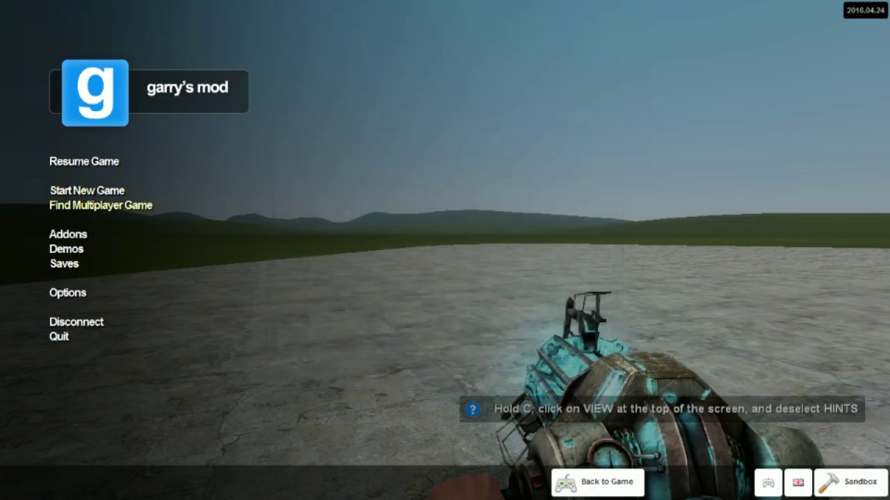
left_click(68, 235)
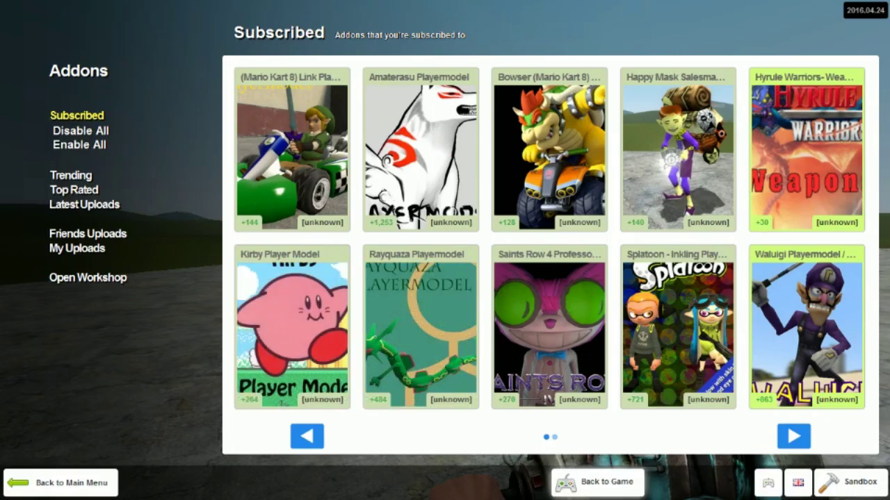
key("Escape")
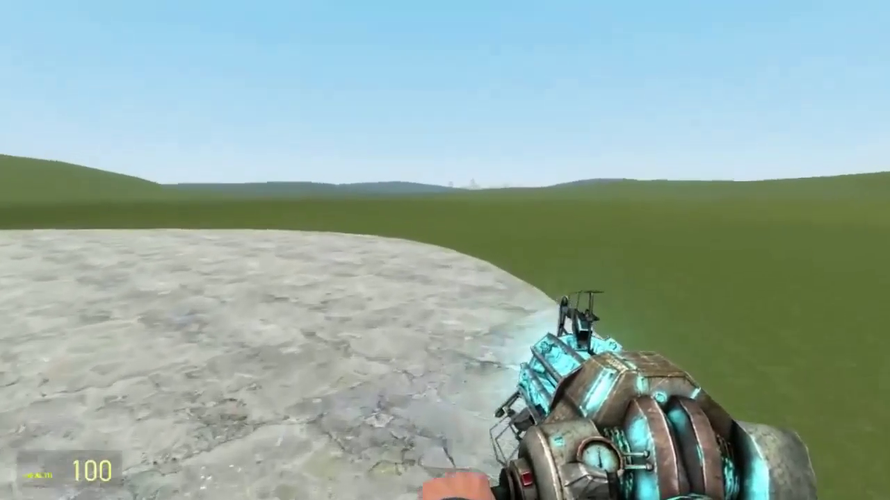
scroll(445, 250, "down", 1)
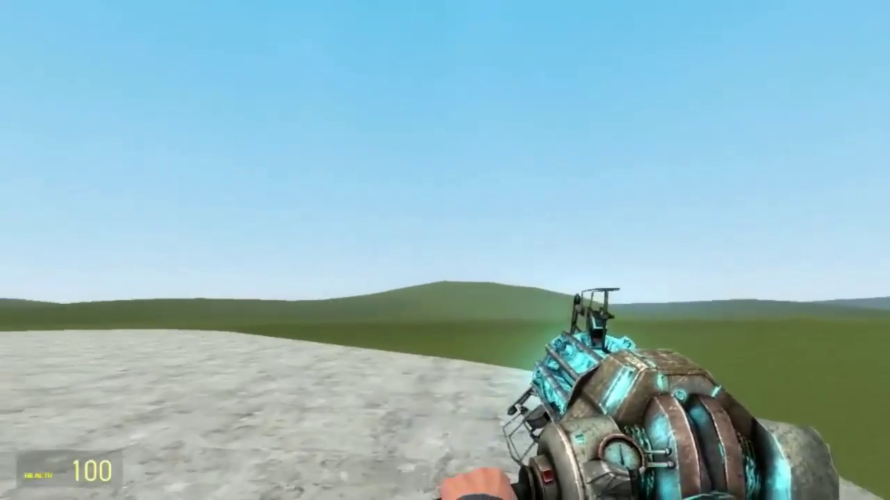
scroll(445, 251, "down", 1)
scroll(444, 251, "up", 1)
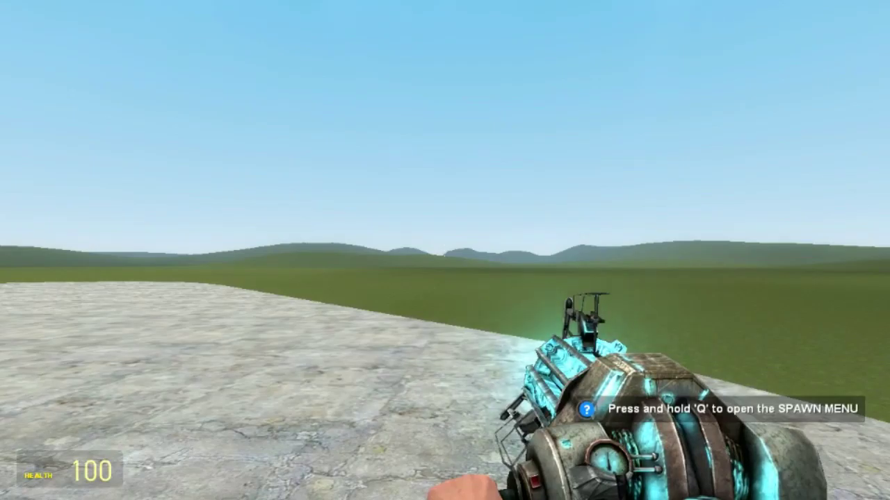
key("Escape")
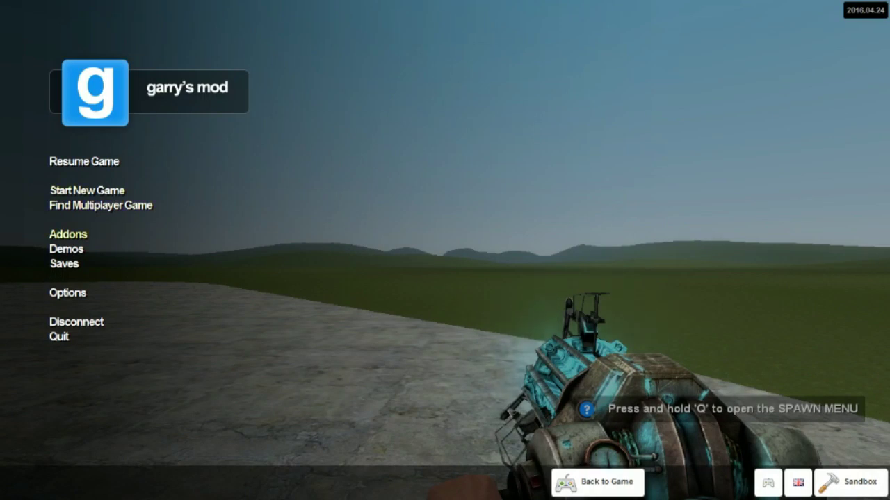
Step: Open Subscribed addons twice, viewing page 2, returning to the main menu each time
left_click(68, 234)
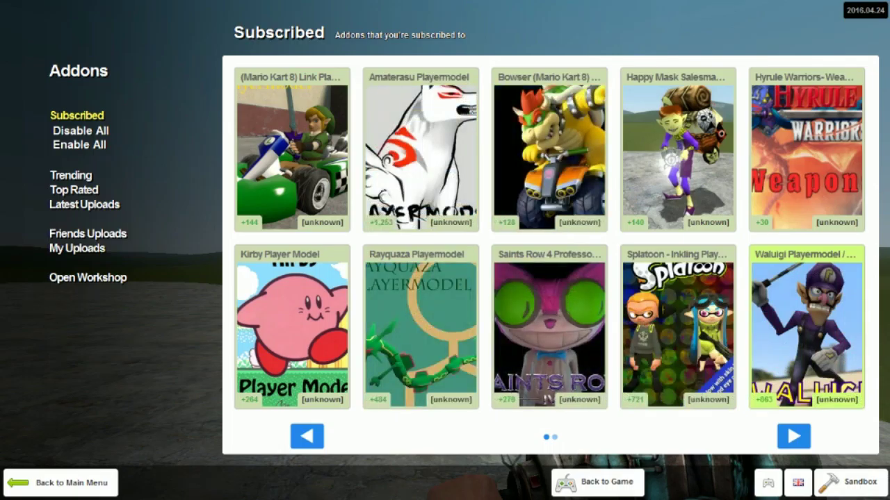
left_click(61, 483)
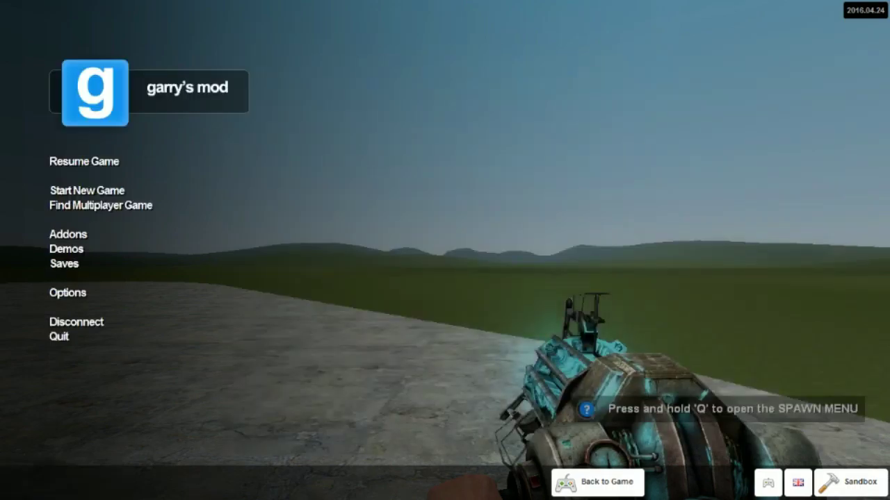
key("Escape")
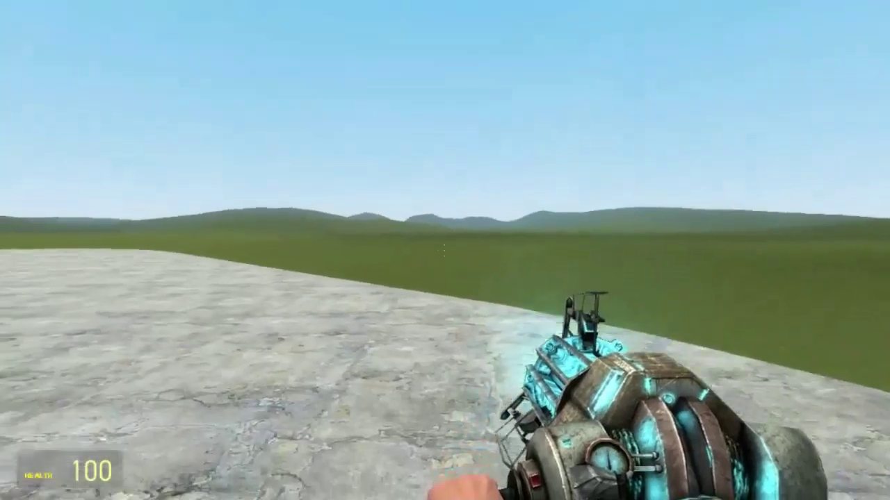
key("Escape")
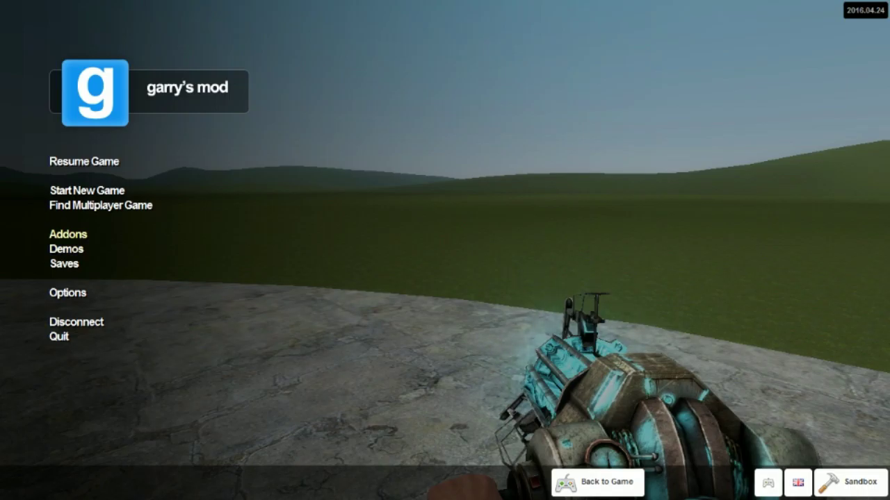
left_click(68, 235)
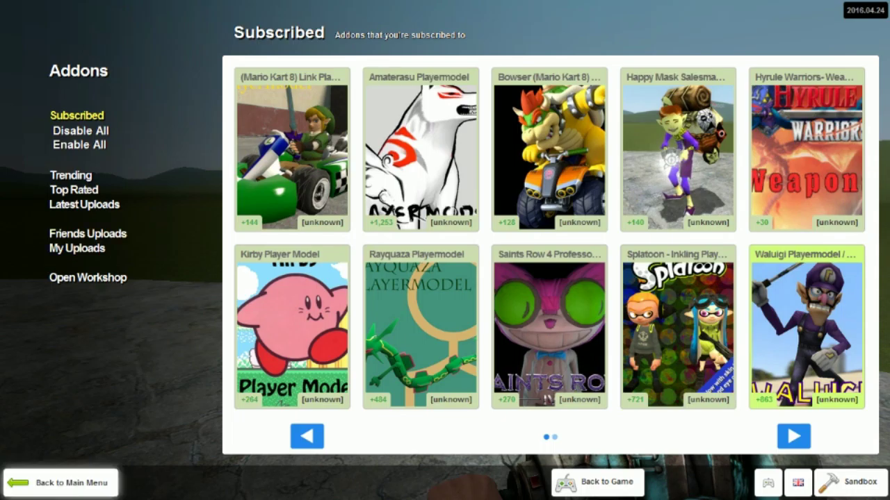
left_click(793, 436)
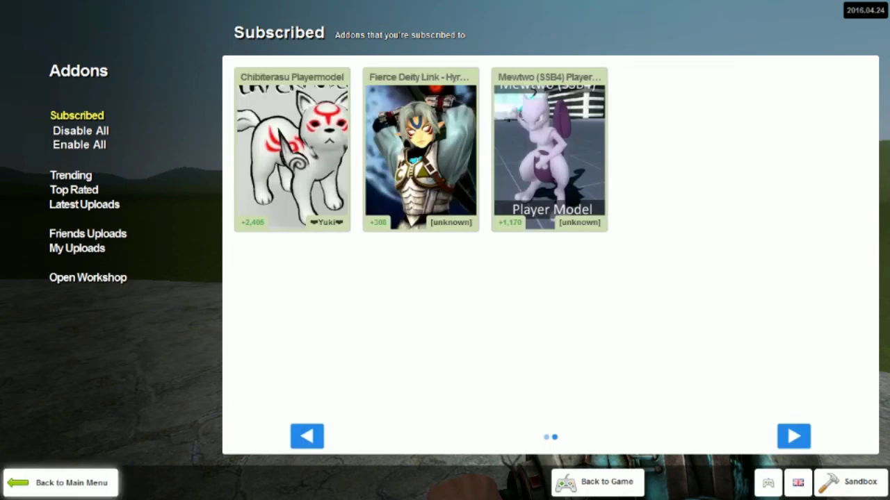
left_click(61, 483)
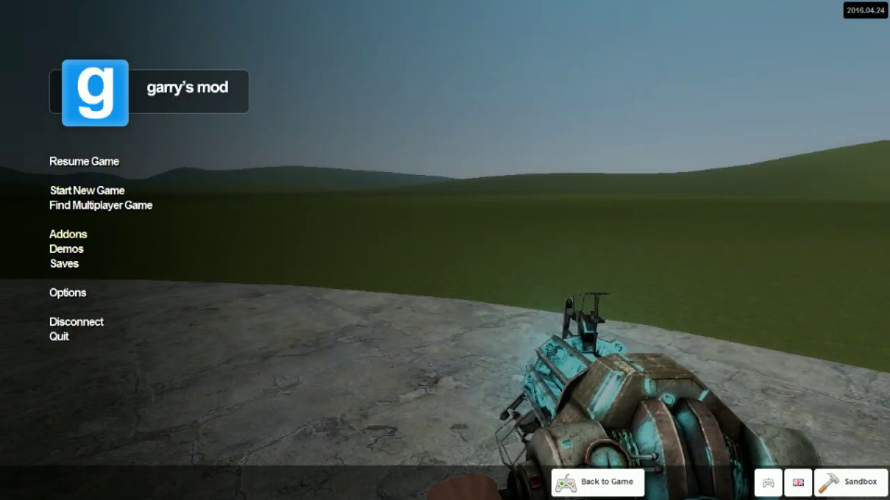
left_click(66, 249)
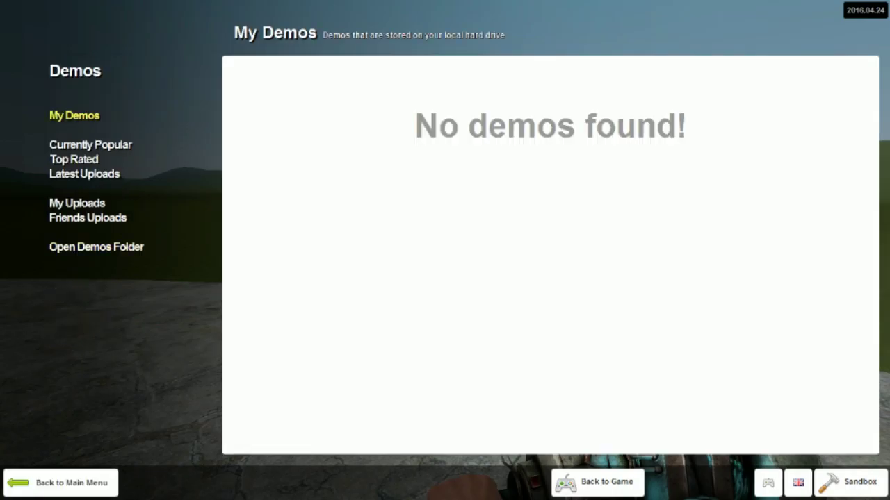
left_click(61, 482)
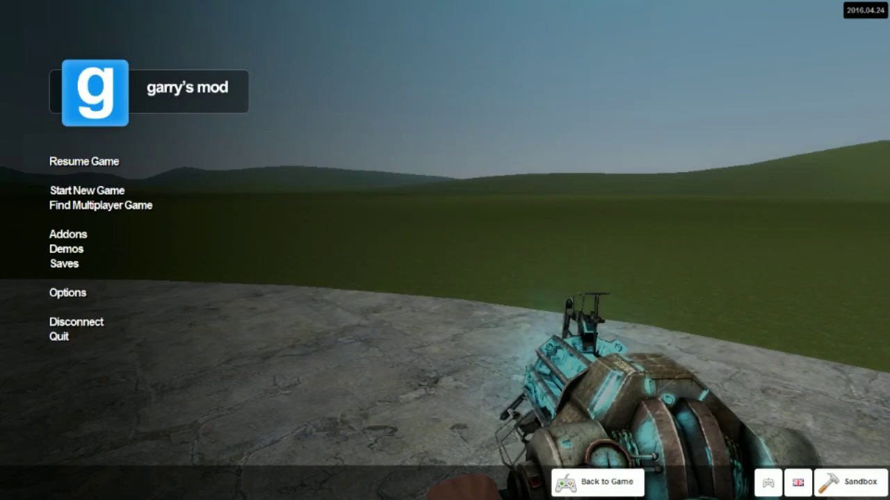
left_click(68, 292)
left_click(428, 138)
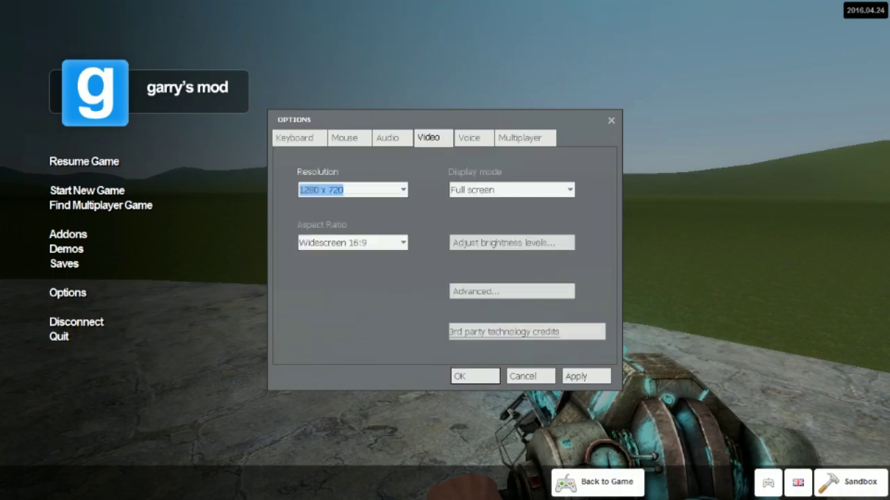
left_click(469, 137)
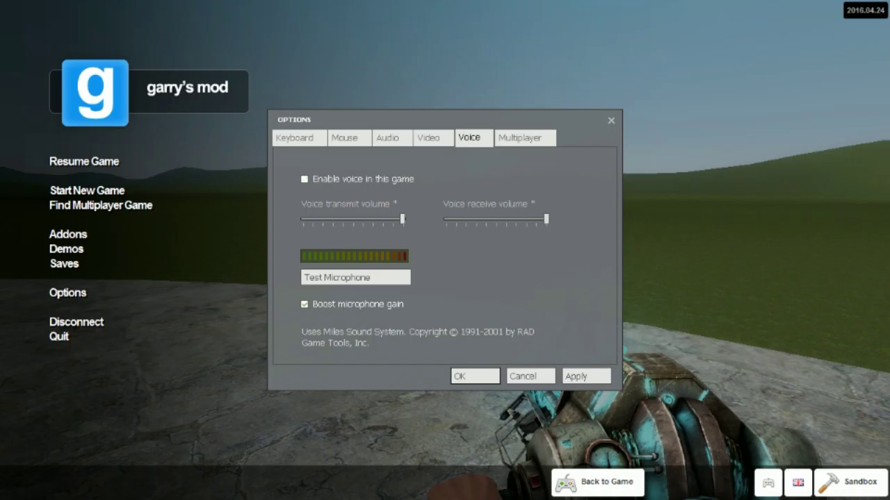
left_click(344, 137)
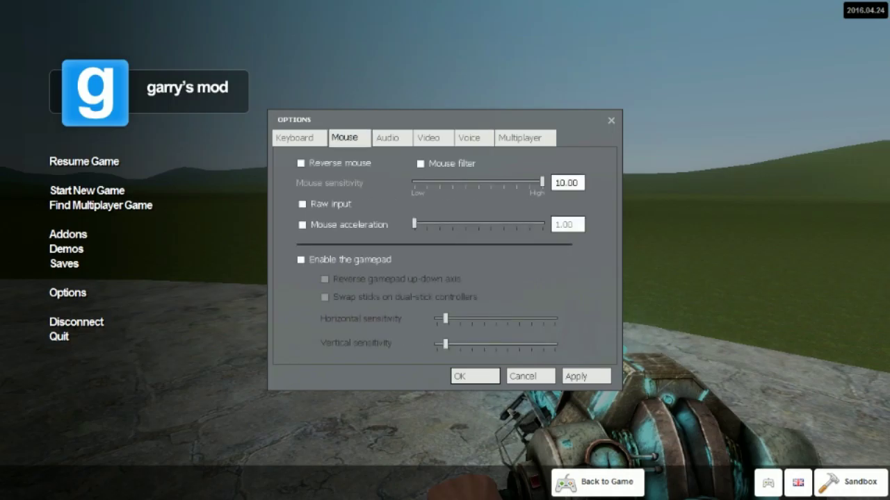
left_click(387, 138)
left_click(519, 137)
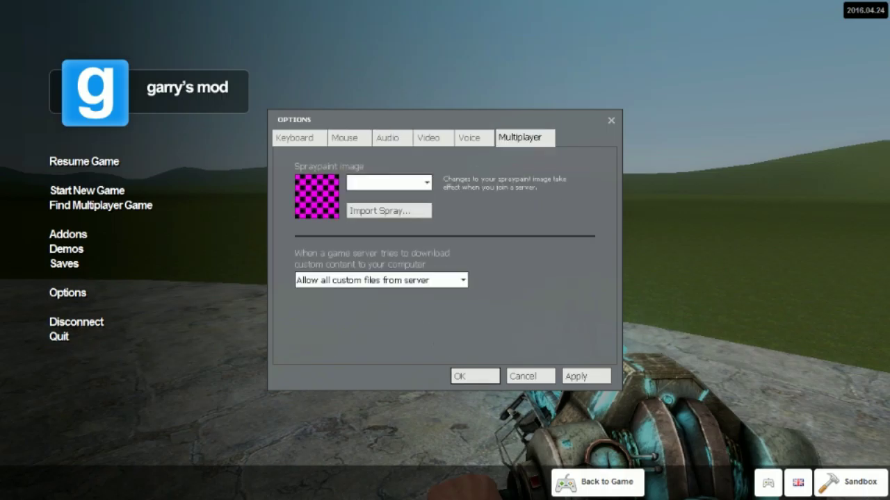
left_click(295, 137)
scroll(438, 243, "down", 5)
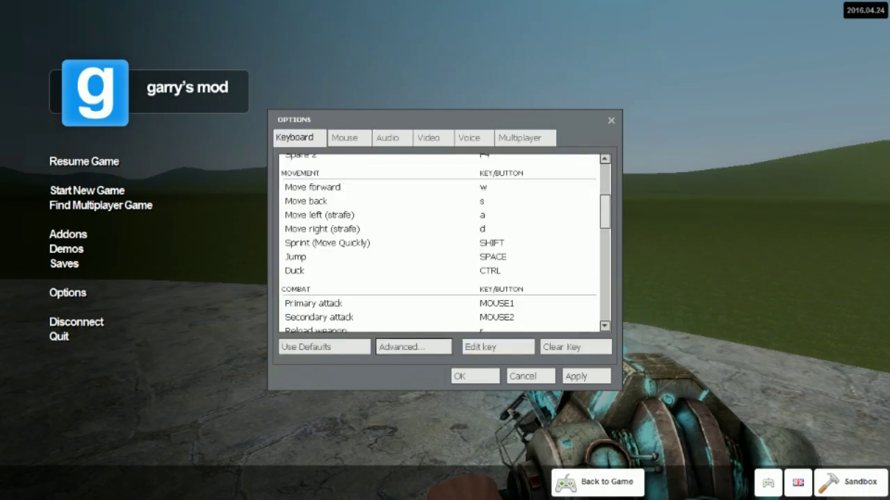
scroll(438, 243, "down", 3)
scroll(438, 243, "down", 2)
scroll(437, 243, "down", 5)
scroll(438, 243, "down", 5)
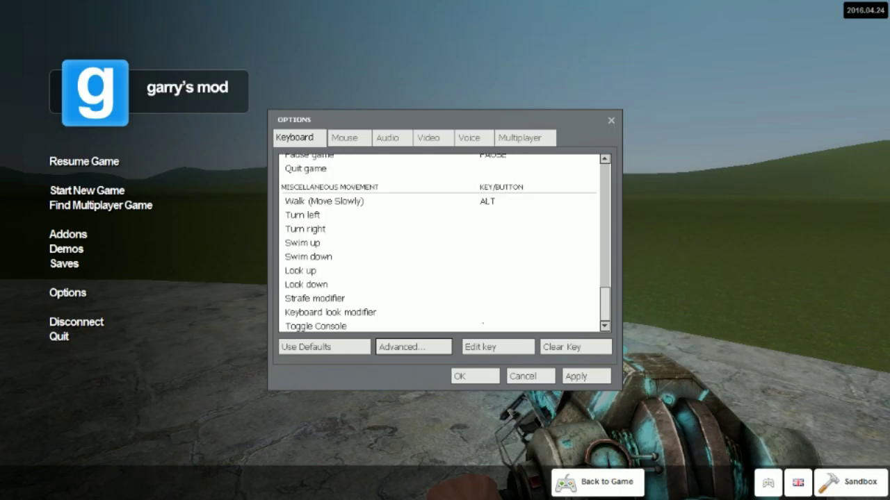
left_click(413, 347)
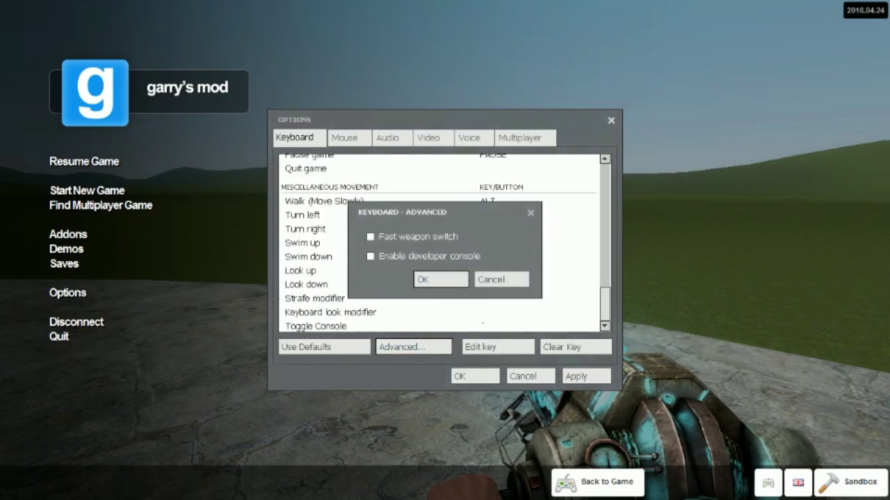
left_click(441, 279)
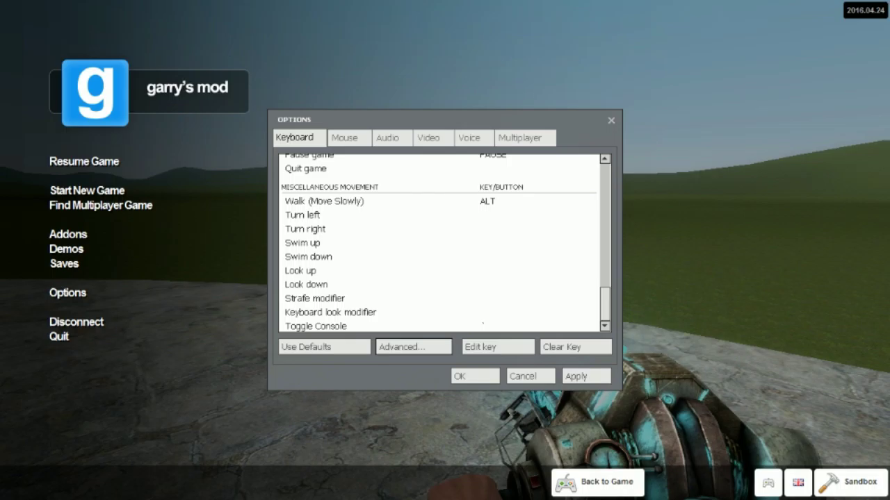
scroll(438, 243, "up", 5)
scroll(438, 243, "up", 3)
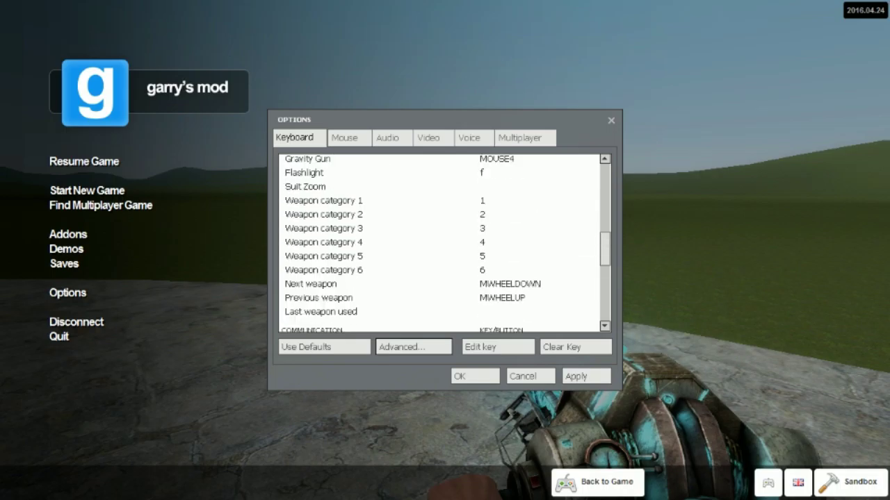
scroll(438, 243, "up", 5)
scroll(438, 243, "down", 3)
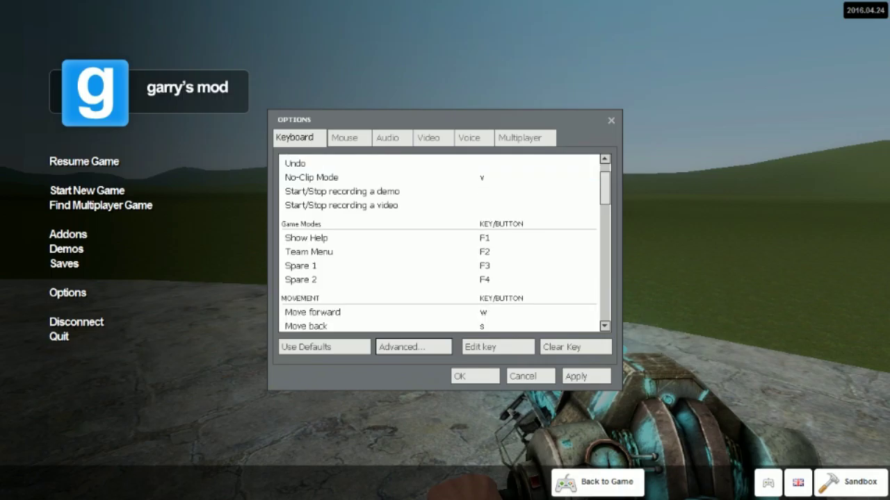
scroll(438, 243, "down", 4)
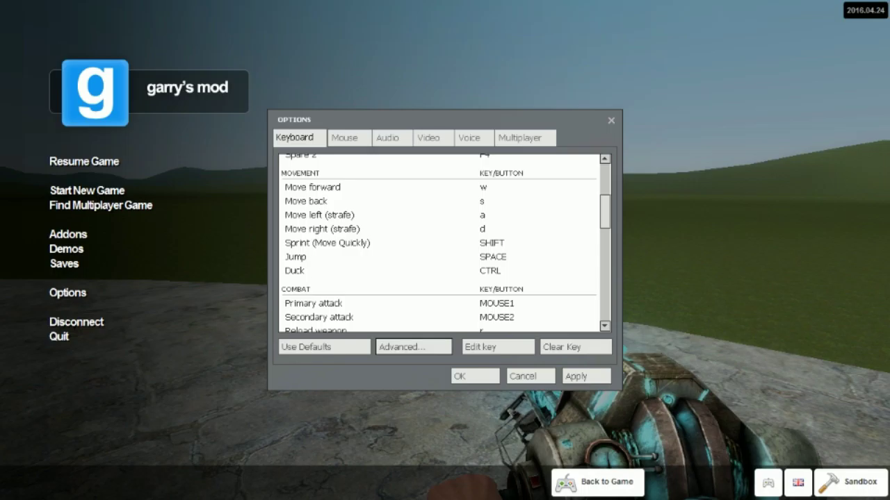
key("Escape")
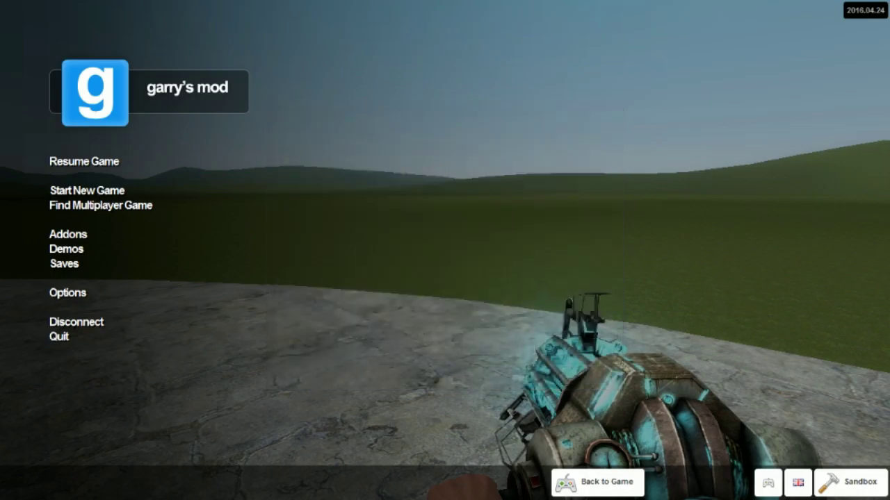
Step: Resume play, equip the Camera, and take two screenshots of the brick building
key("Escape")
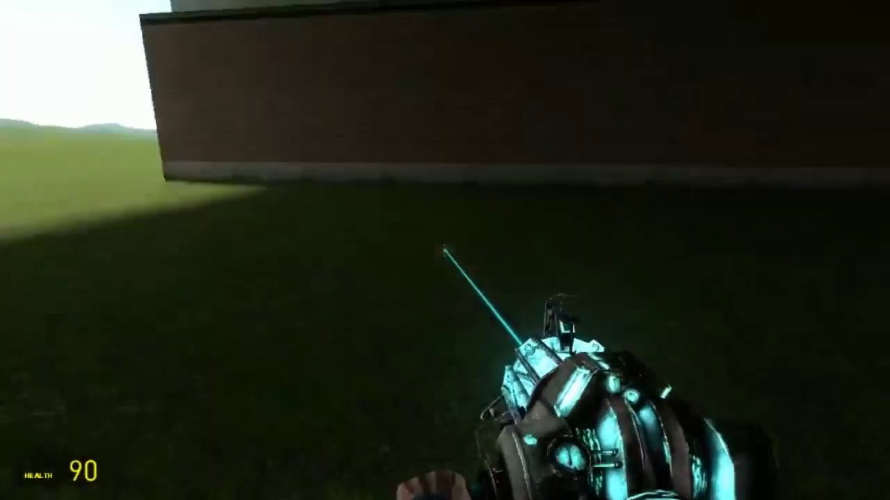
left_click(444, 250)
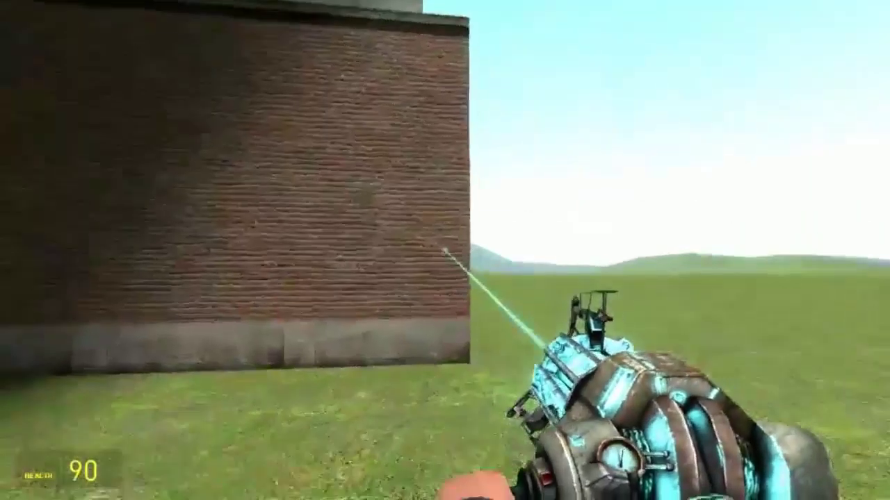
key("3")
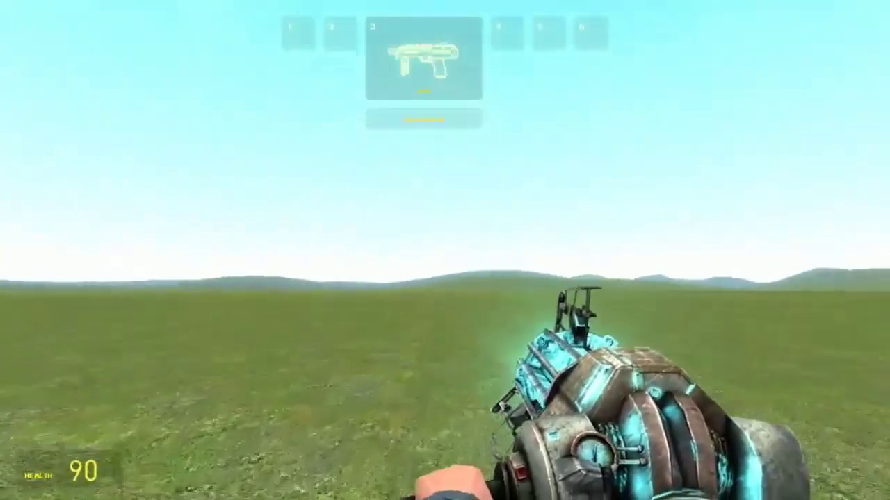
scroll(444, 250, "up", 1)
scroll(445, 251, "up", 1)
scroll(445, 251, "down", 1)
scroll(445, 250, "up", 1)
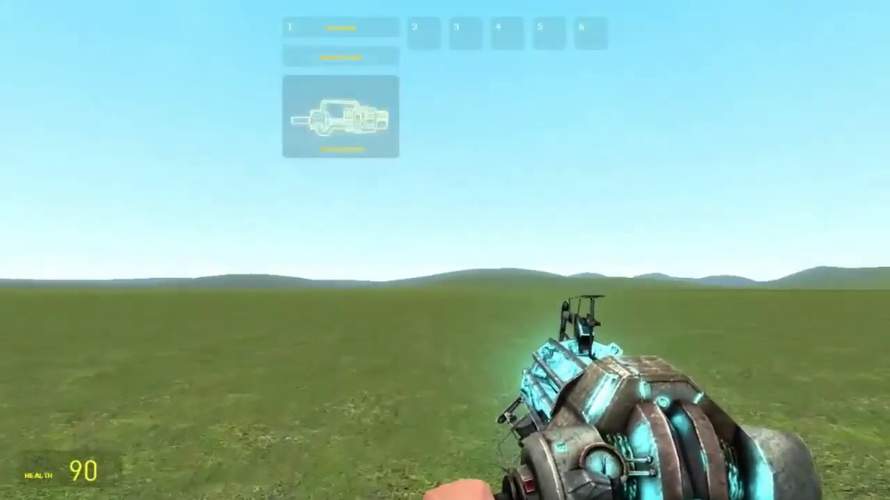
scroll(445, 251, "up", 1)
scroll(445, 251, "up", 1)
scroll(444, 251, "down", 1)
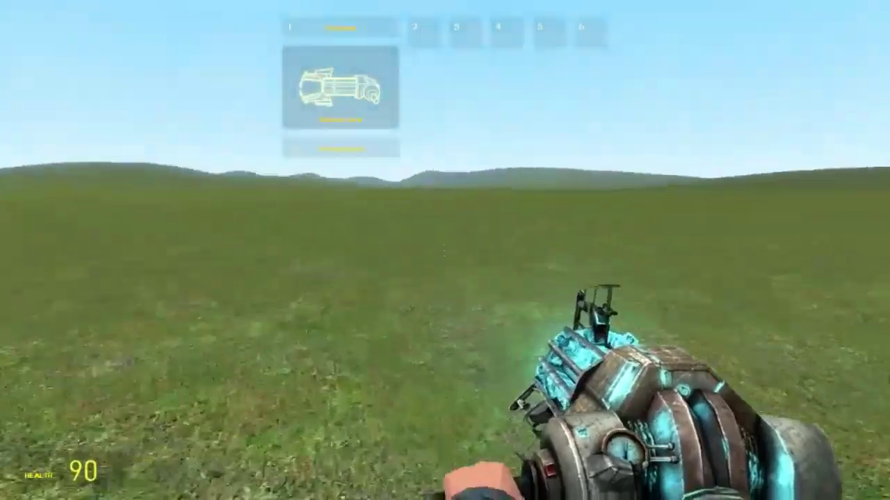
scroll(445, 250, "down", 1)
scroll(444, 250, "up", 2)
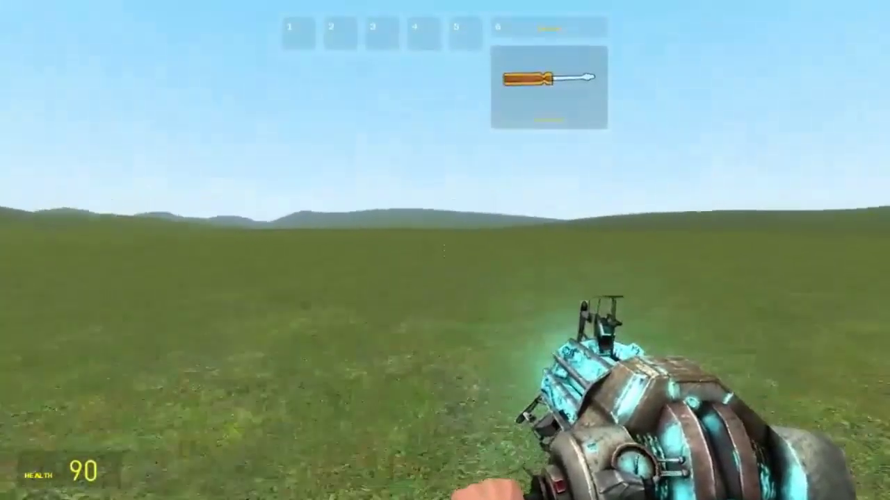
scroll(445, 250, "up", 1)
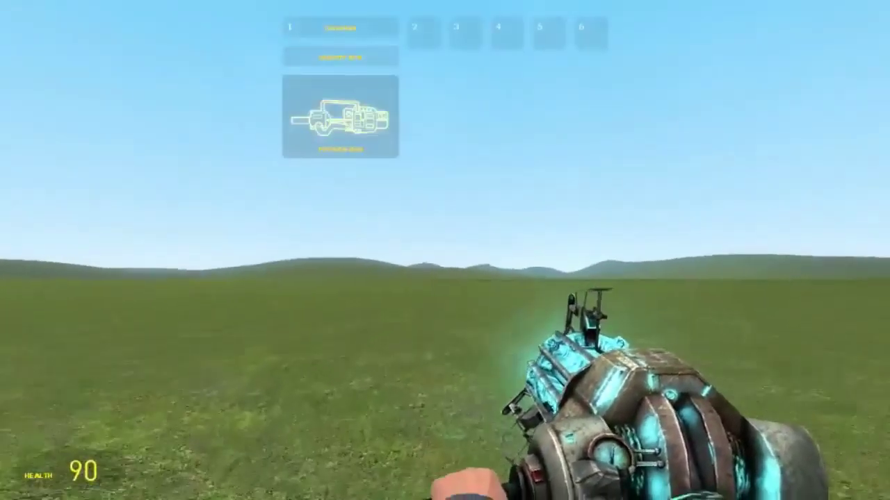
scroll(444, 250, "down", 1)
scroll(445, 250, "down", 1)
scroll(444, 250, "down", 2)
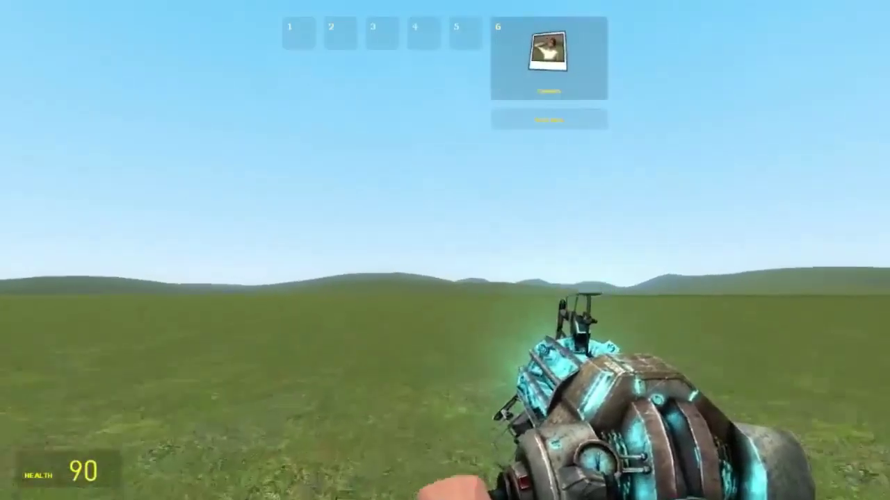
left_click(445, 250)
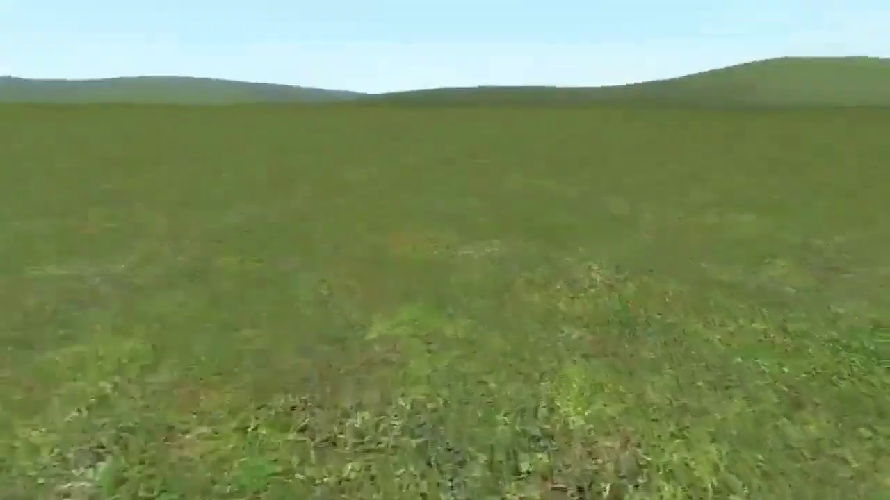
left_click(445, 250)
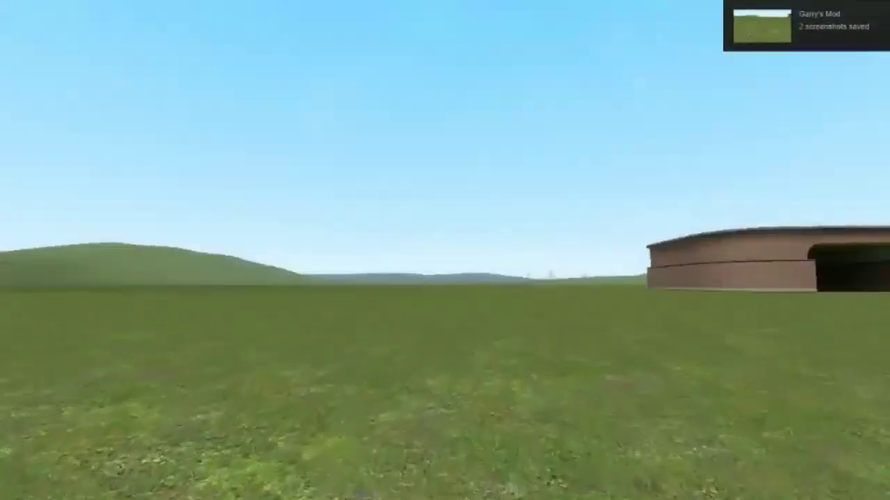
left_click(445, 250)
scroll(445, 250, "down", 1)
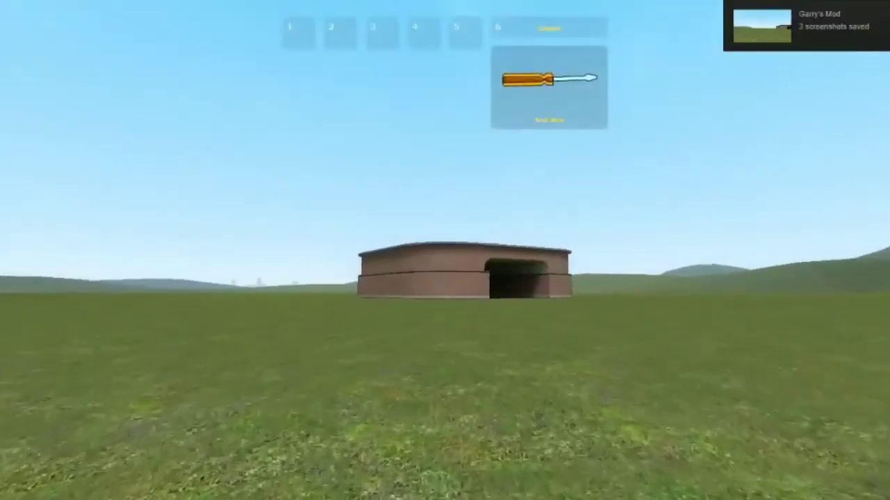
left_click(445, 250)
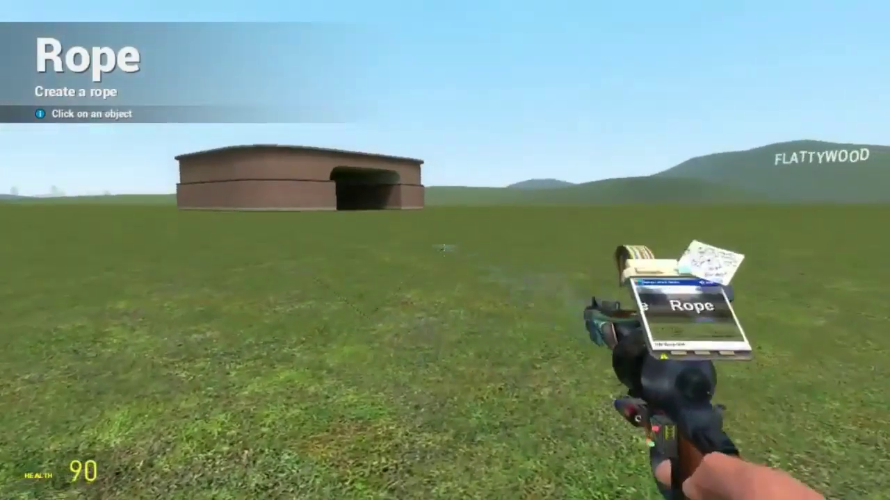
Step: String several ropes from high anchors to the grass near the building, then pause
left_click(445, 250)
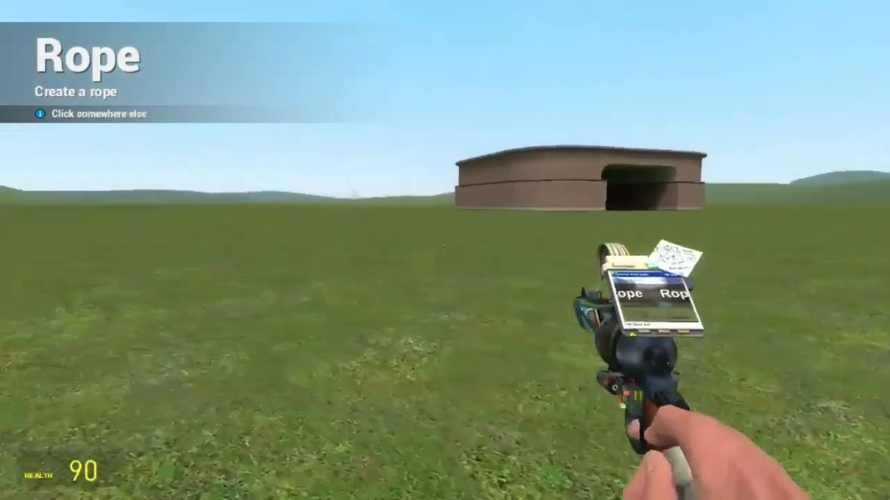
left_click(445, 250)
scroll(445, 250, "down", 1)
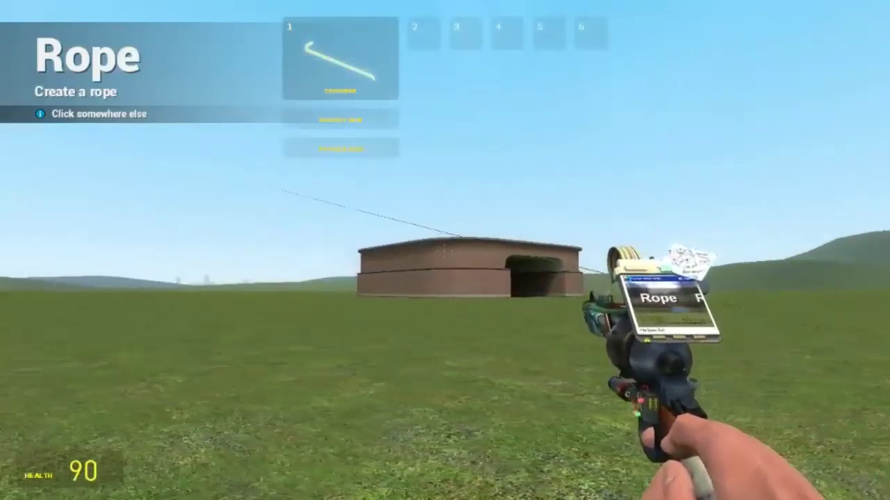
scroll(445, 250, "up", 1)
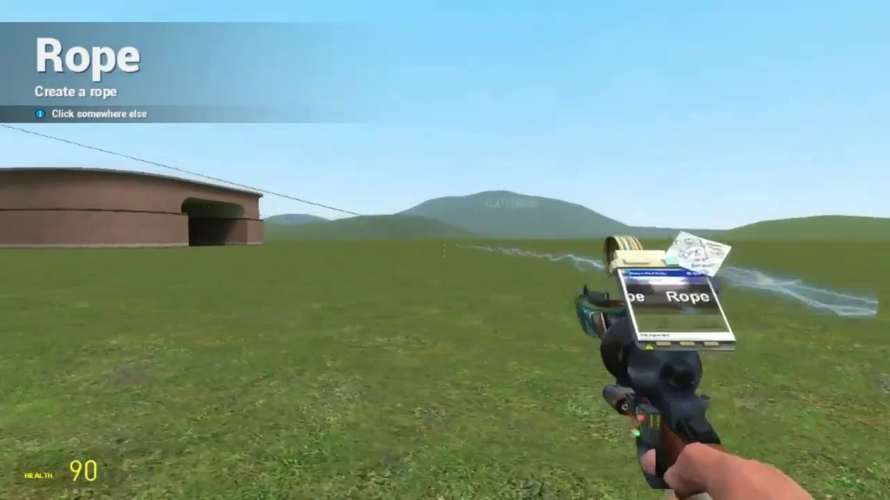
left_click(445, 250)
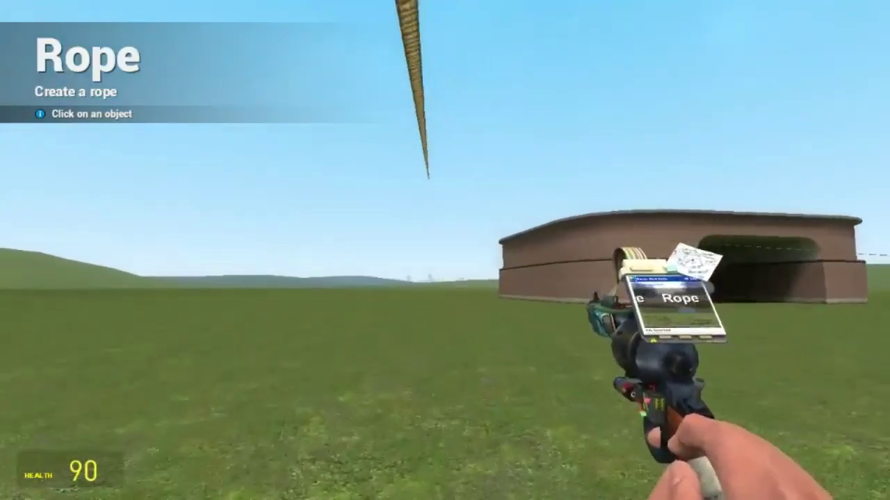
left_click(445, 250)
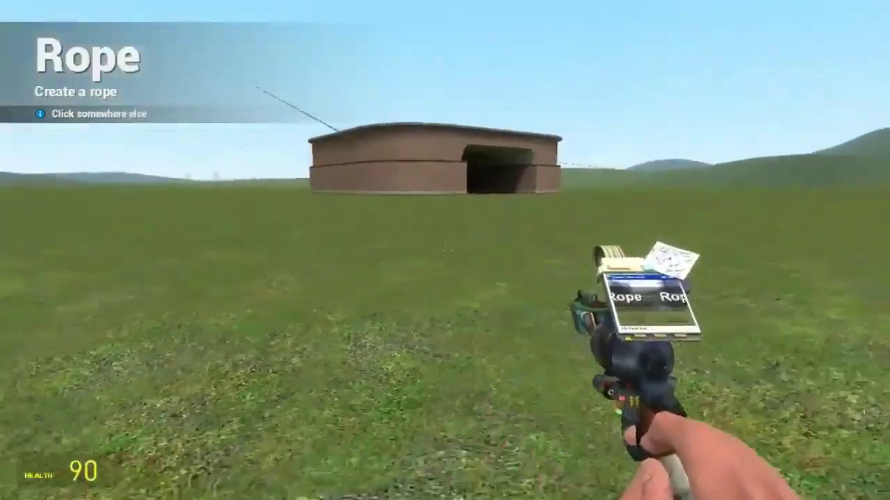
left_click(445, 250)
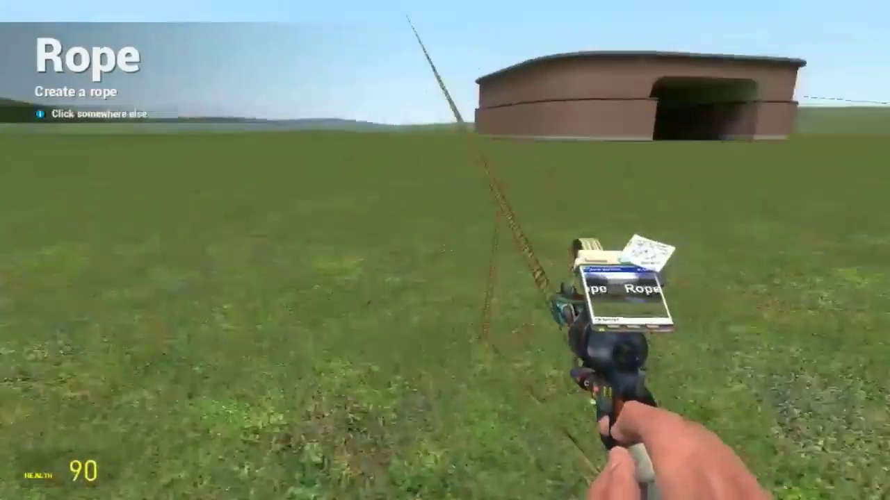
left_click(444, 250)
left_click(445, 251)
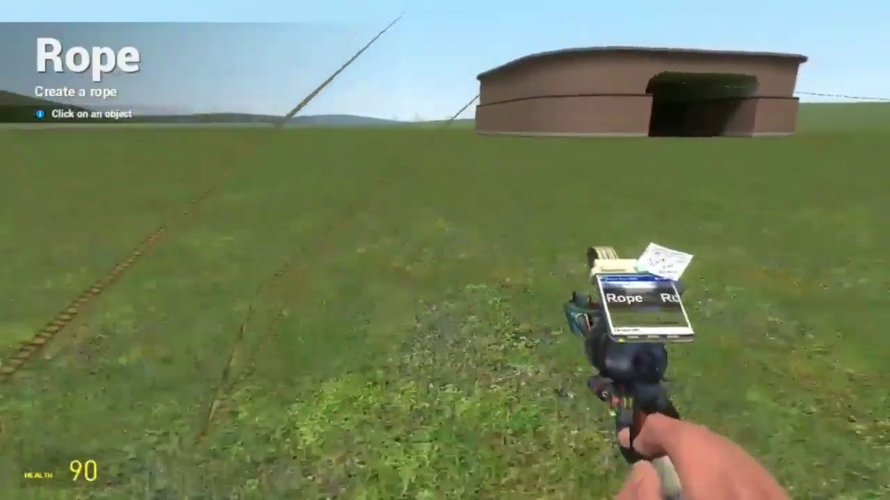
left_click(445, 251)
left_click(444, 250)
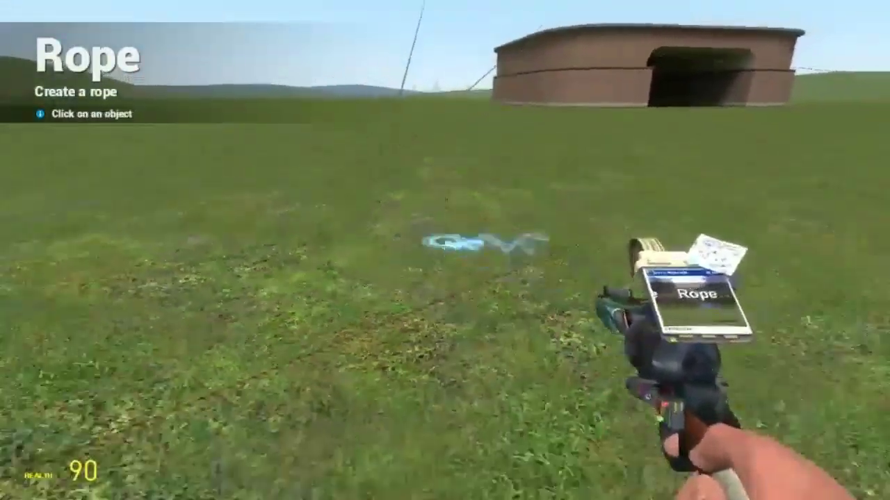
left_click(445, 250)
left_click(445, 250)
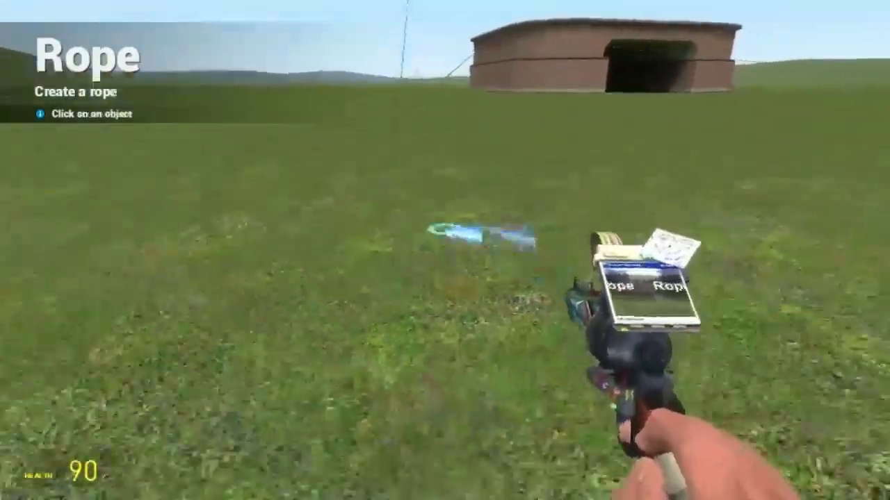
key("Escape")
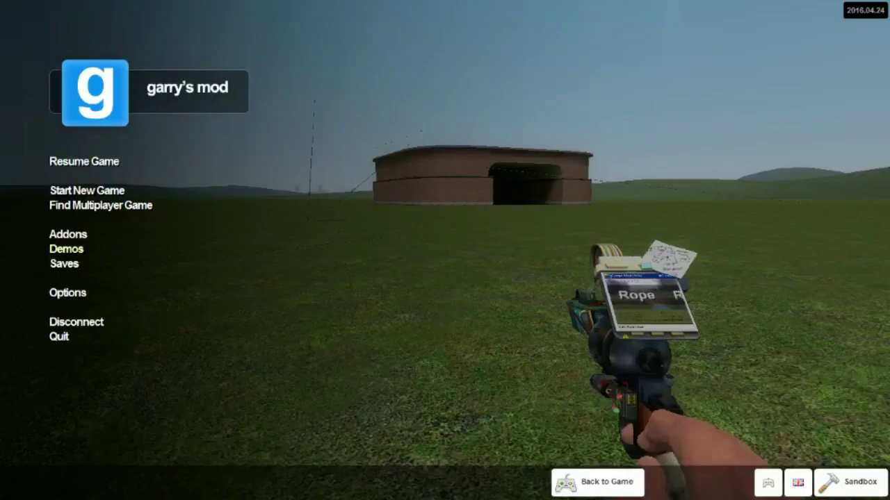
left_click(67, 293)
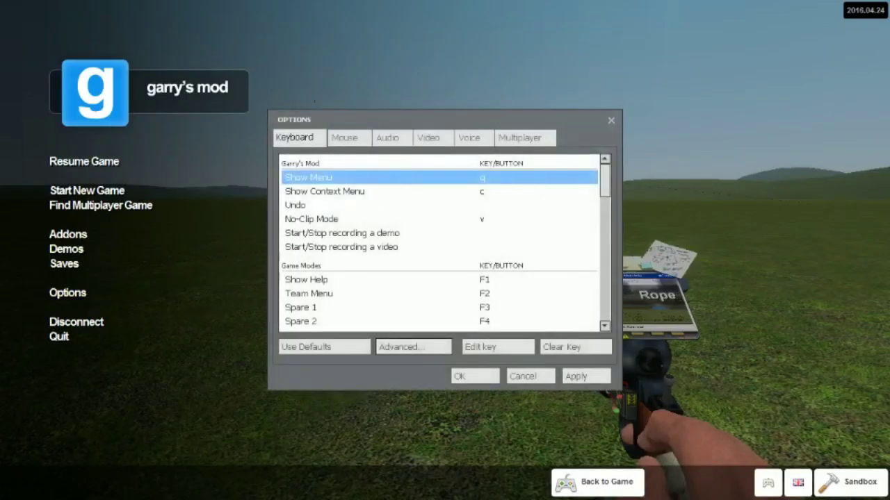
left_click(469, 137)
left_click(387, 137)
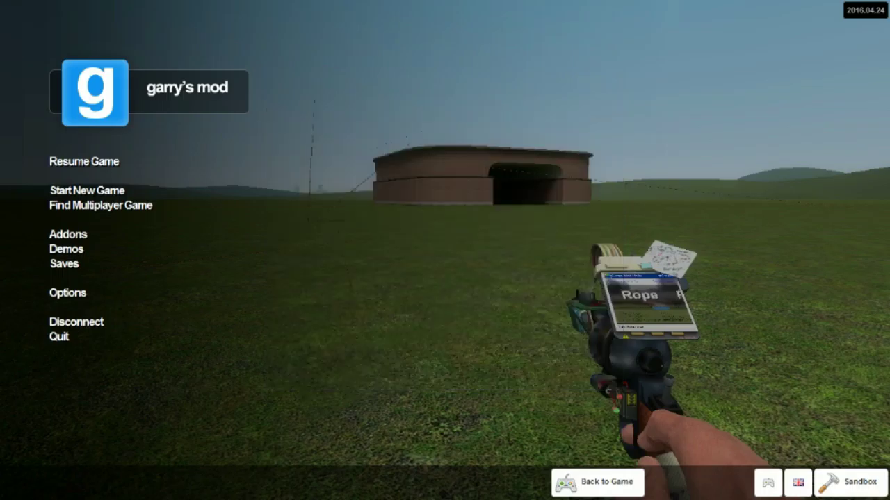
key("Escape")
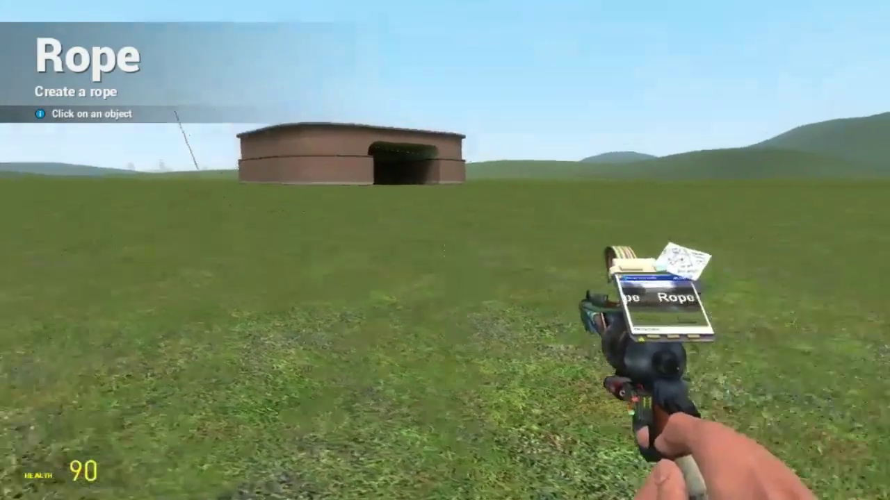
Step: Attach a first batch of ropes to the round brick building
left_click(445, 250)
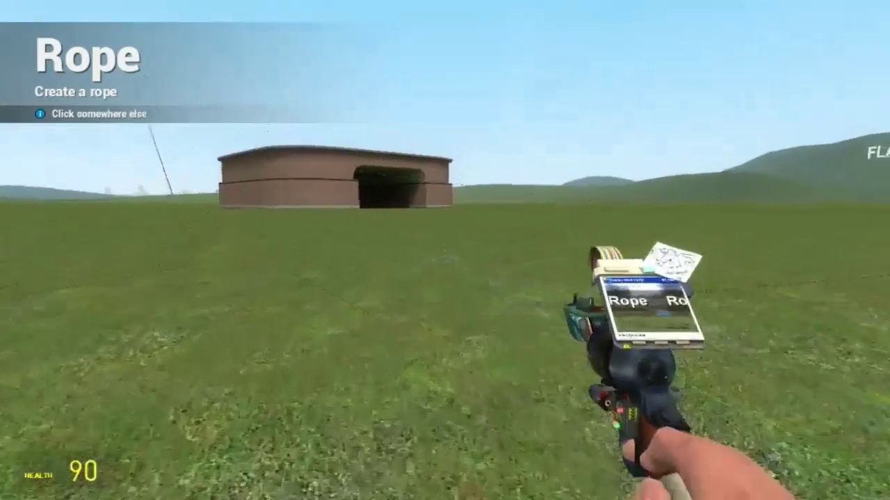
left_click(445, 250)
left_click(445, 250)
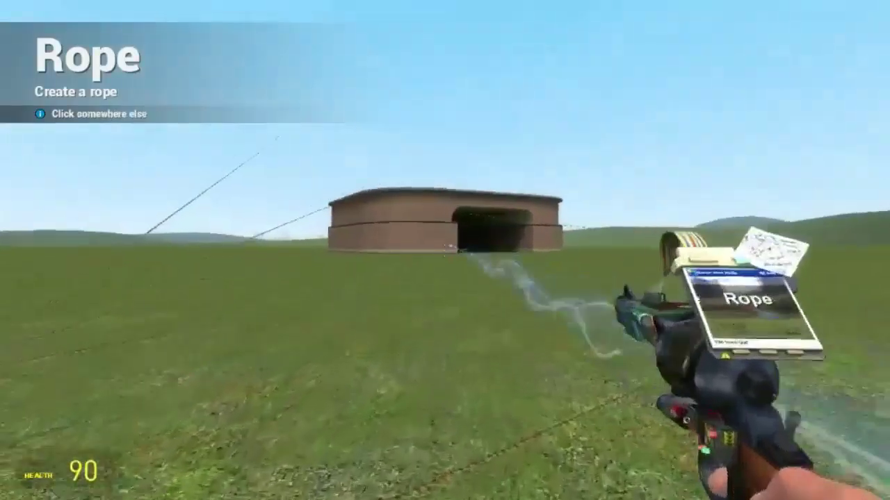
left_click(445, 250)
left_click(445, 250)
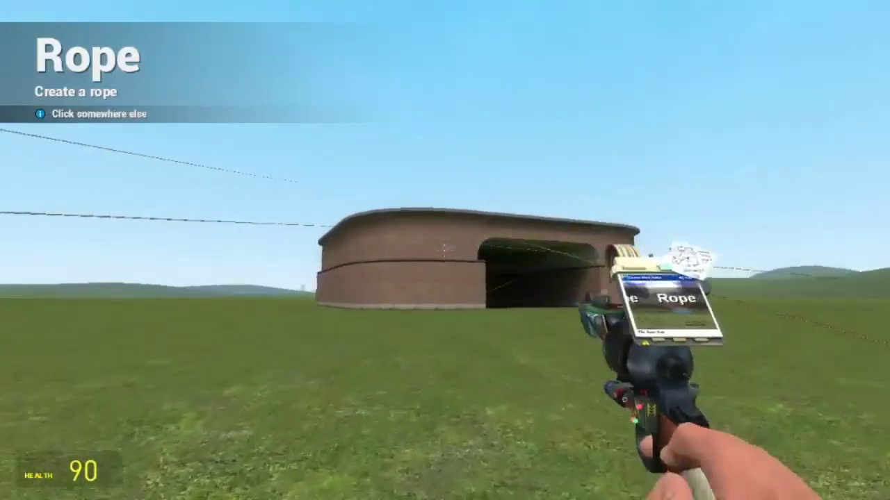
left_click(445, 250)
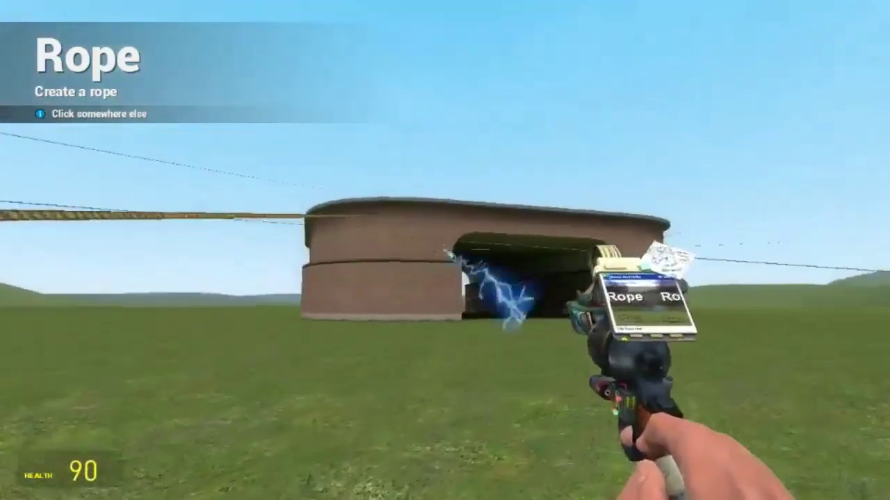
left_click(445, 251)
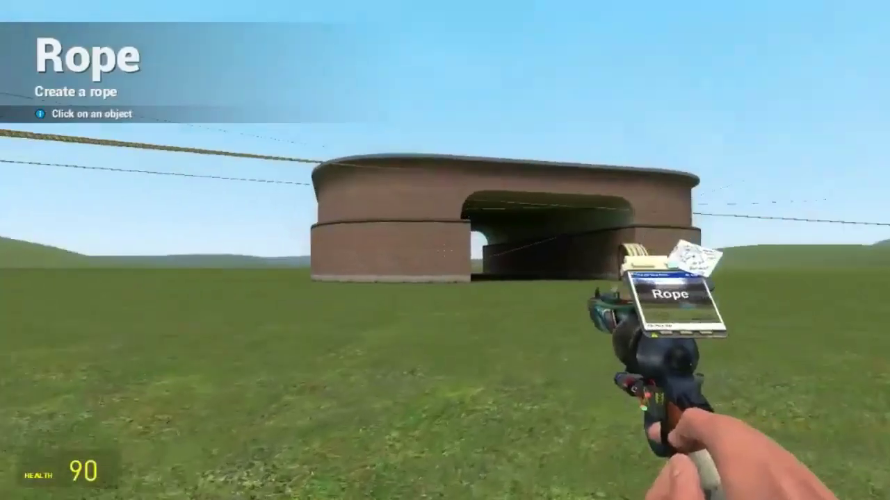
left_click(445, 250)
left_click(444, 251)
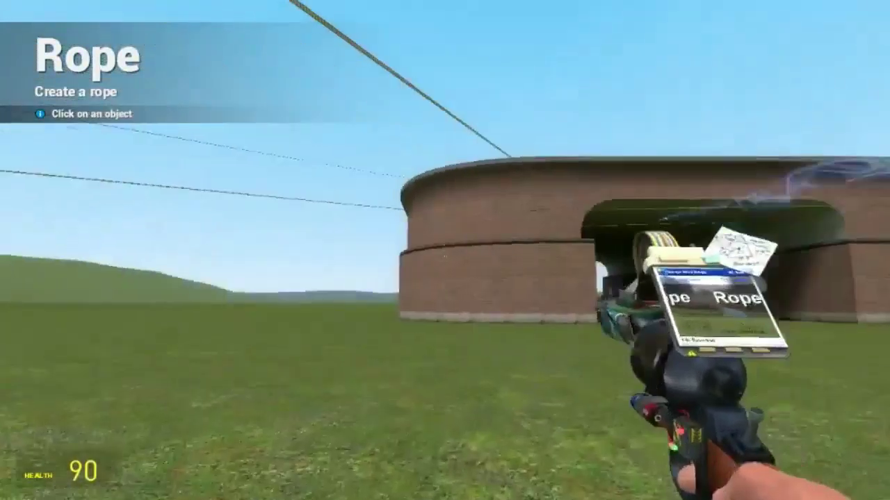
Step: String thick ropes across the building and its wall, then pause the game
left_click(445, 250)
left_click(445, 251)
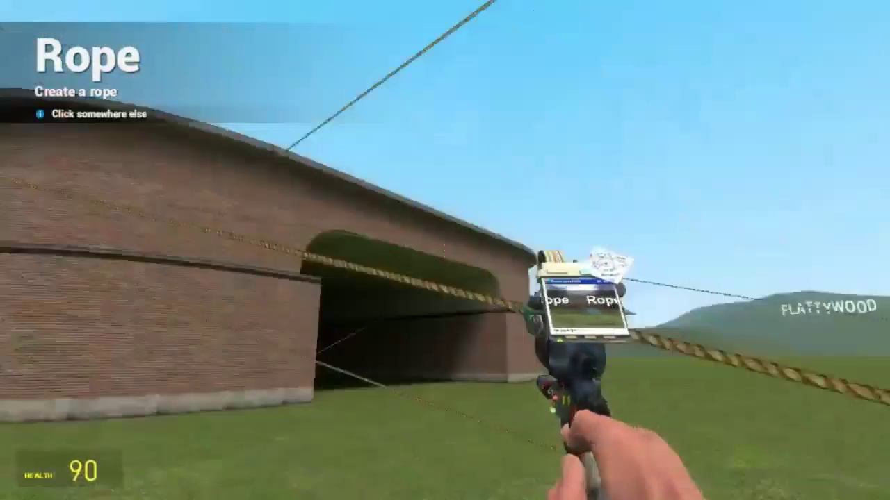
left_click(445, 250)
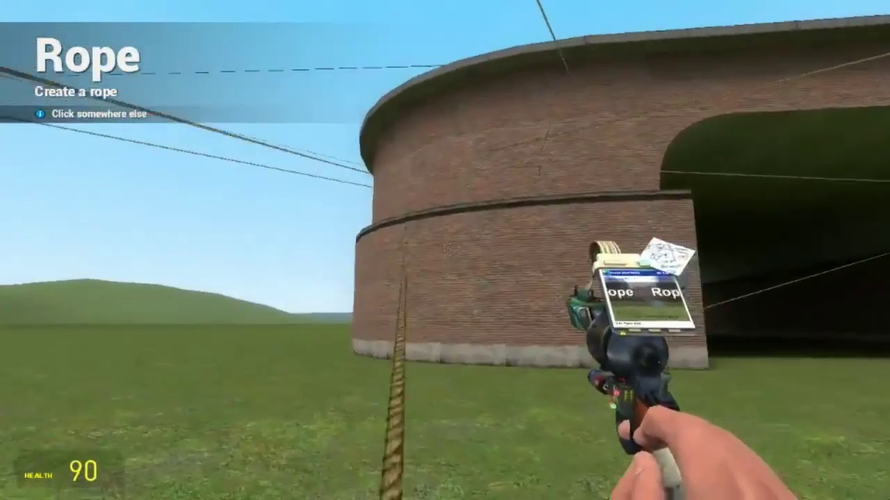
left_click(444, 250)
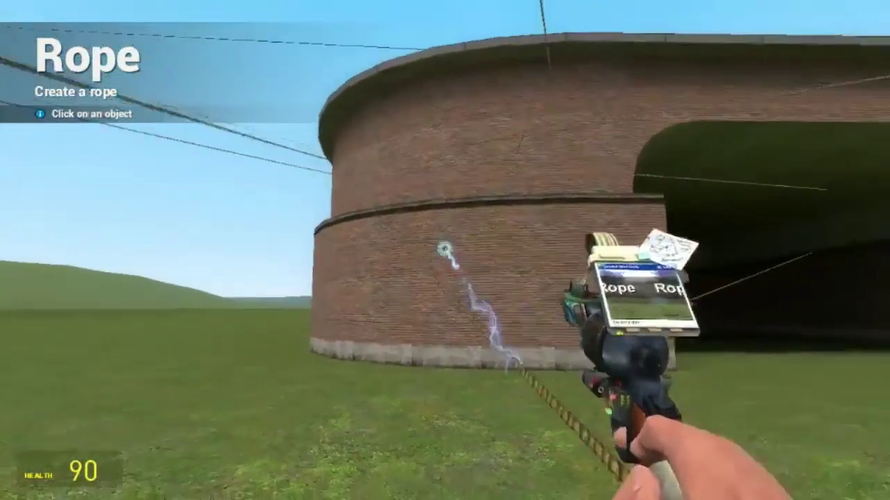
left_click(445, 251)
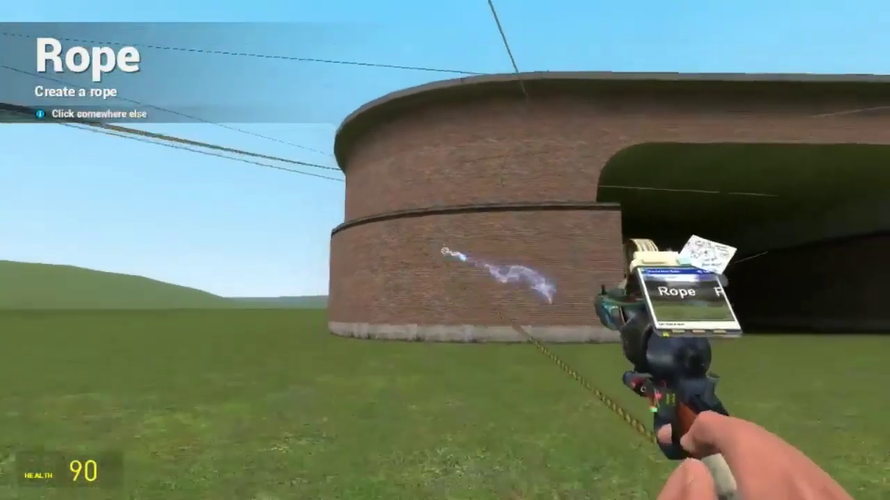
left_click(445, 250)
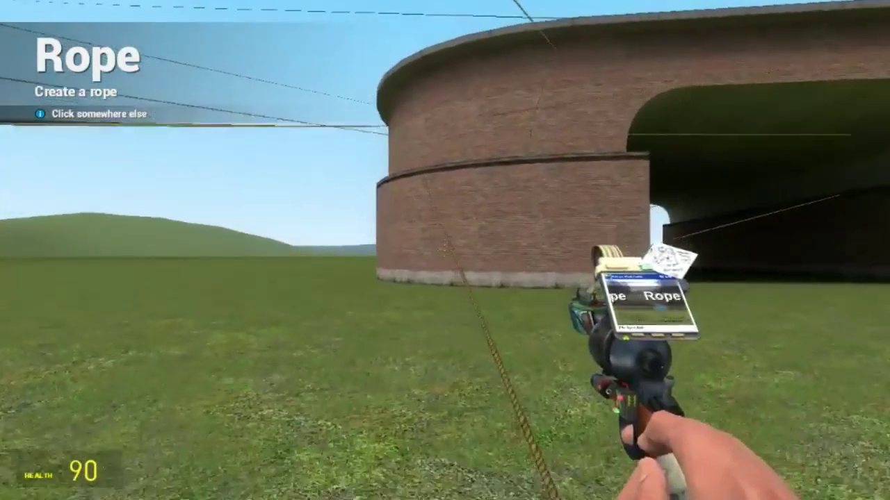
left_click(444, 250)
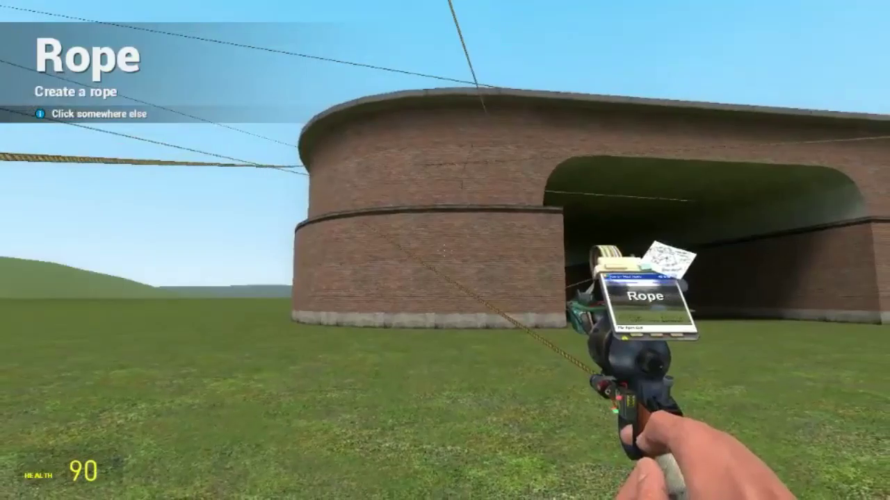
key("Escape")
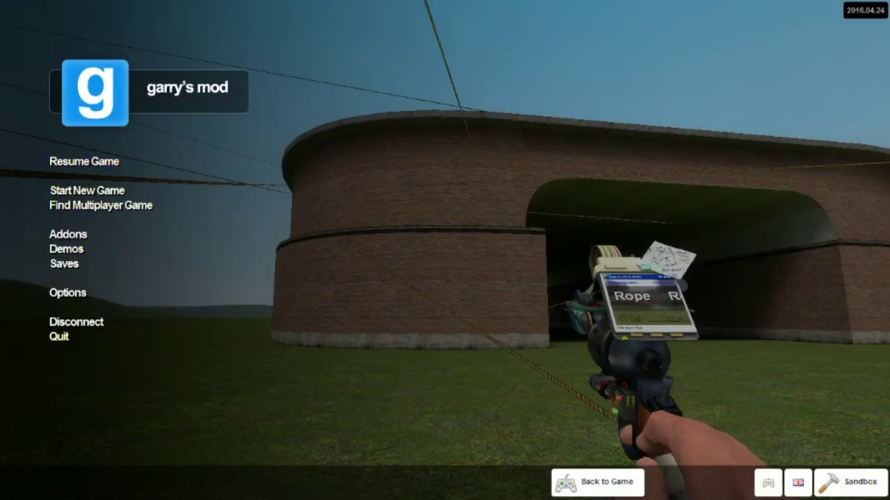
Step: Resume play, shoot a rope into the grass, and switch to the gravity gun
key("Escape")
key("1")
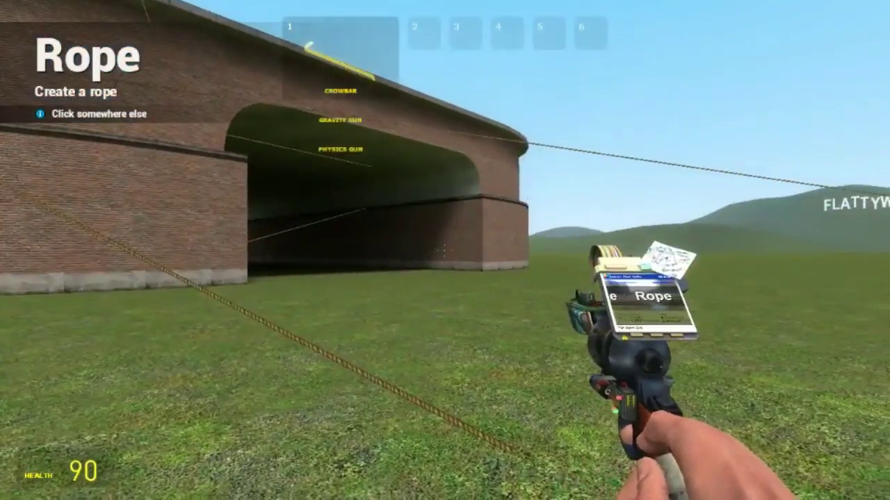
scroll(445, 251, "down", 1)
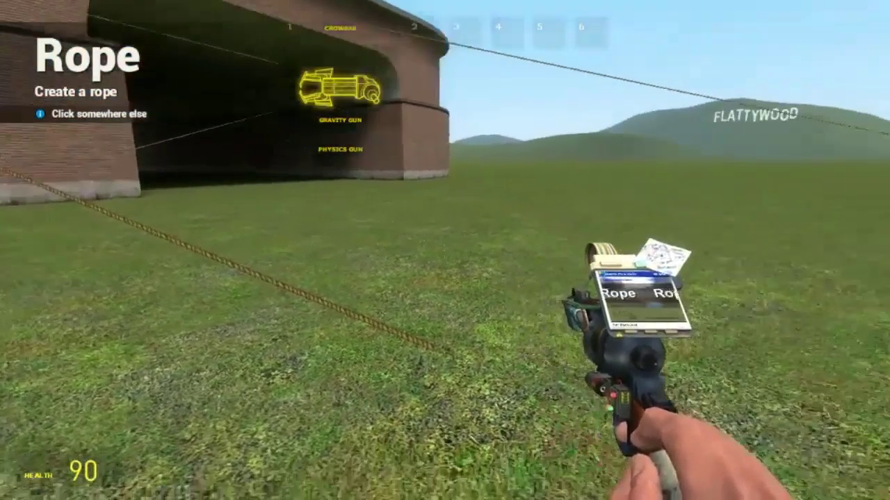
key("6")
scroll(445, 250, "up", 1)
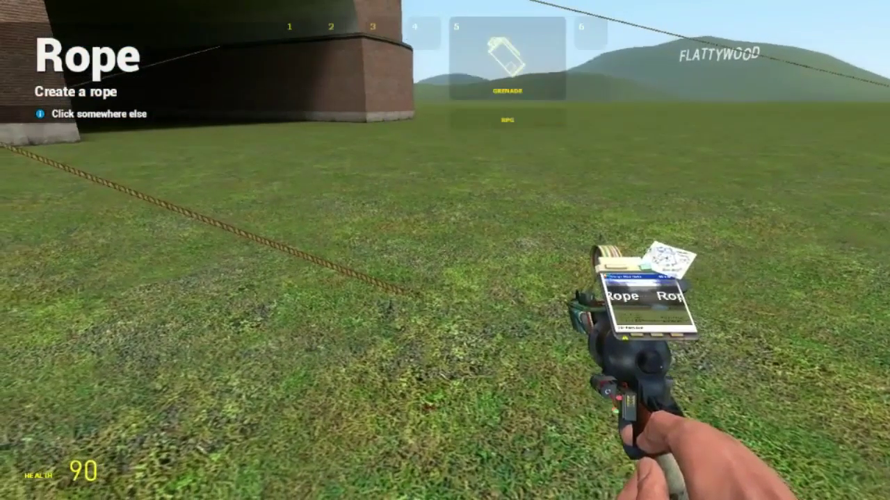
scroll(445, 251, "down", 1)
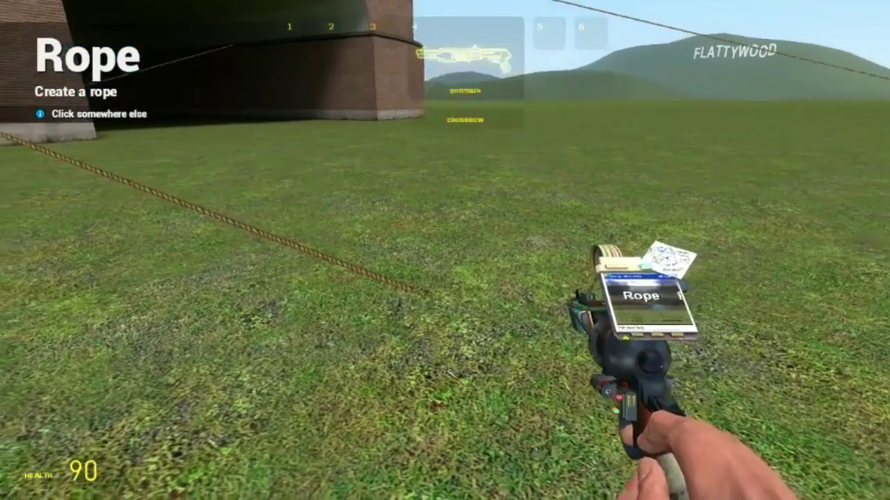
scroll(444, 250, "down", 2)
scroll(445, 251, "down", 1)
scroll(445, 250, "down", 1)
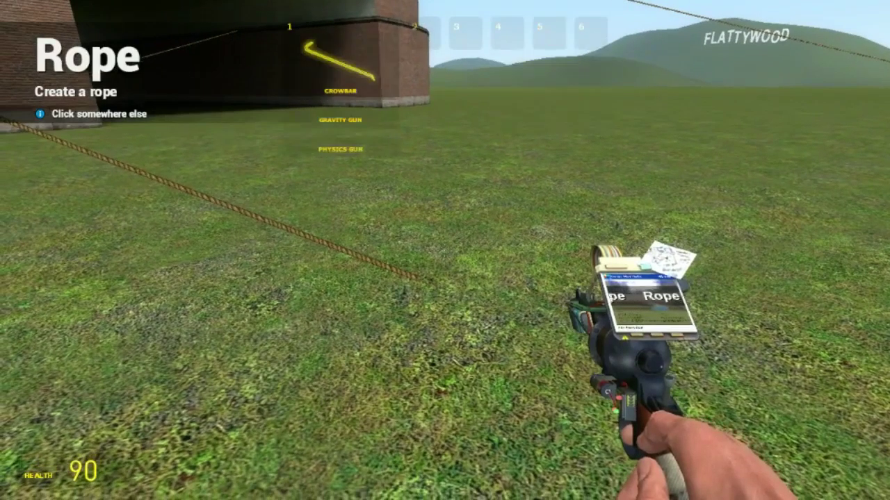
scroll(445, 250, "down", 1)
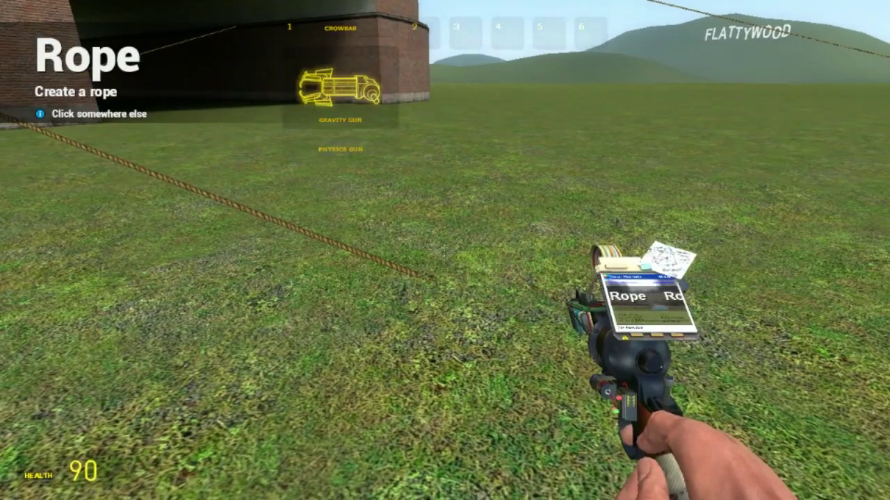
scroll(445, 250, "down", 2)
scroll(444, 250, "down", 1)
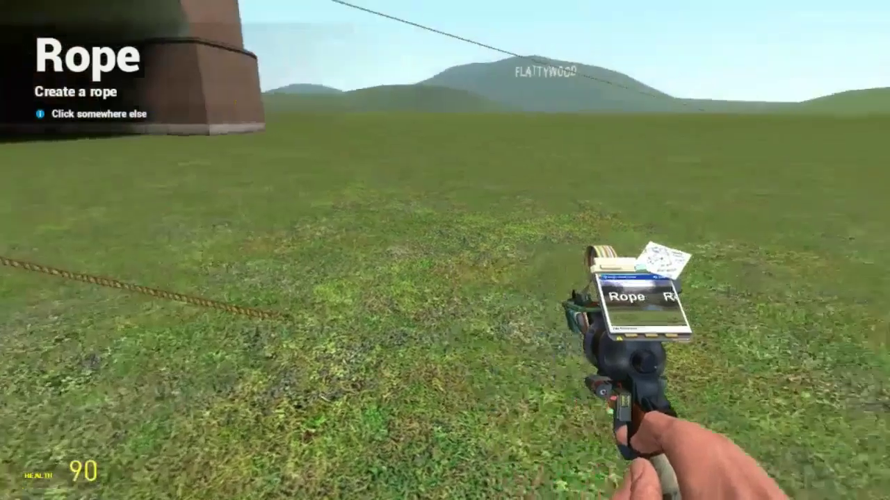
left_click(445, 251)
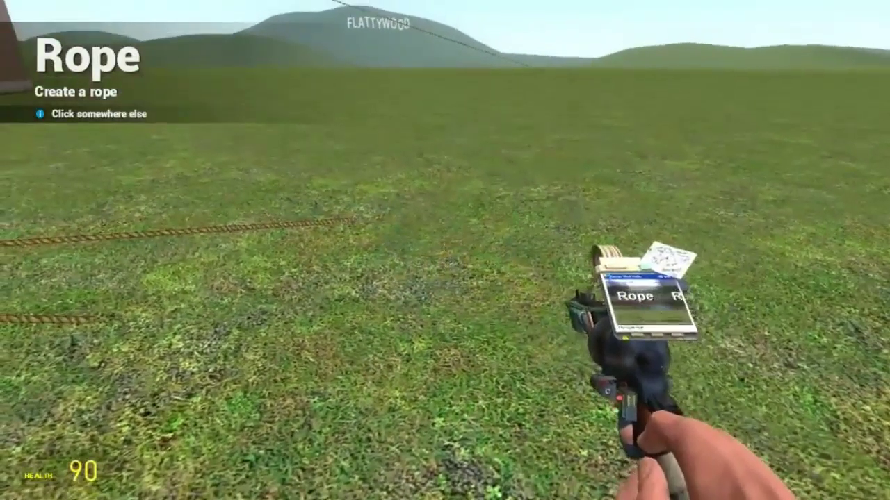
scroll(445, 250, "down", 1)
scroll(445, 250, "down", 1)
left_click(444, 250)
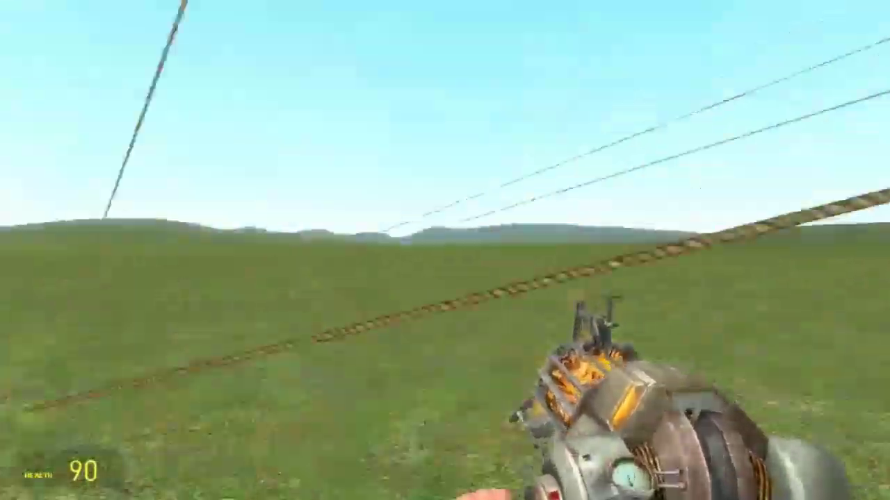
scroll(444, 250, "down", 1)
scroll(445, 251, "down", 1)
scroll(445, 251, "down", 1)
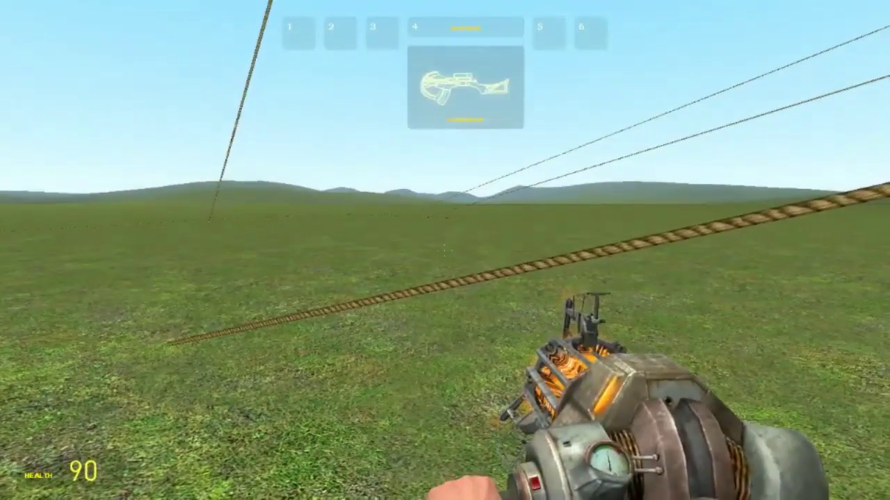
scroll(445, 251, "down", 1)
scroll(445, 250, "down", 1)
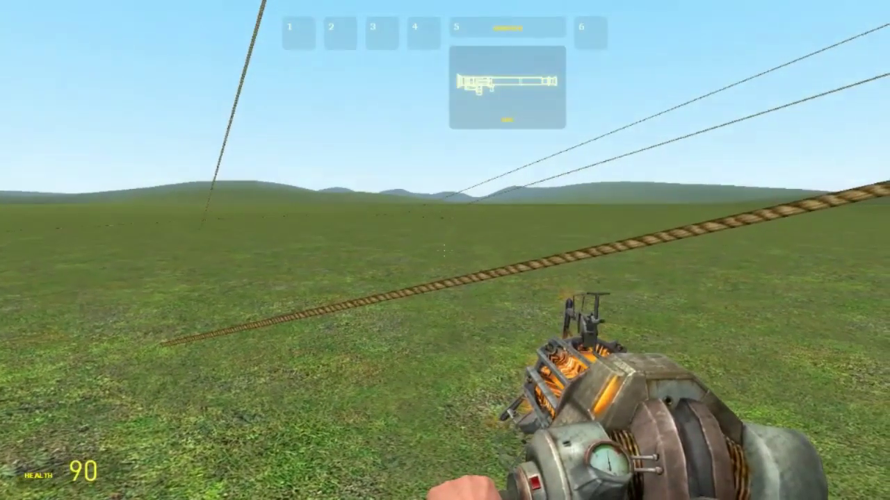
scroll(445, 250, "down", 1)
scroll(444, 250, "up", 1)
Step: Fire an RPG rocket at the brick building, then swap to the physics and gravity guns
left_click(445, 250)
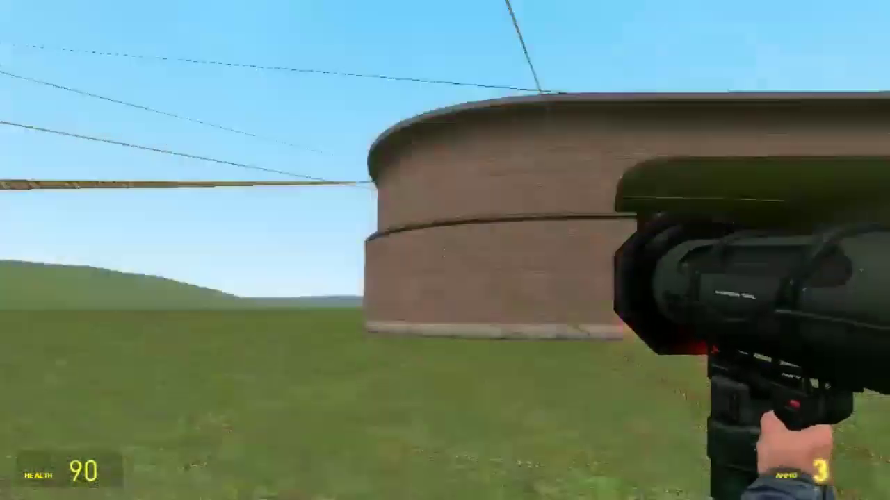
left_click(444, 250)
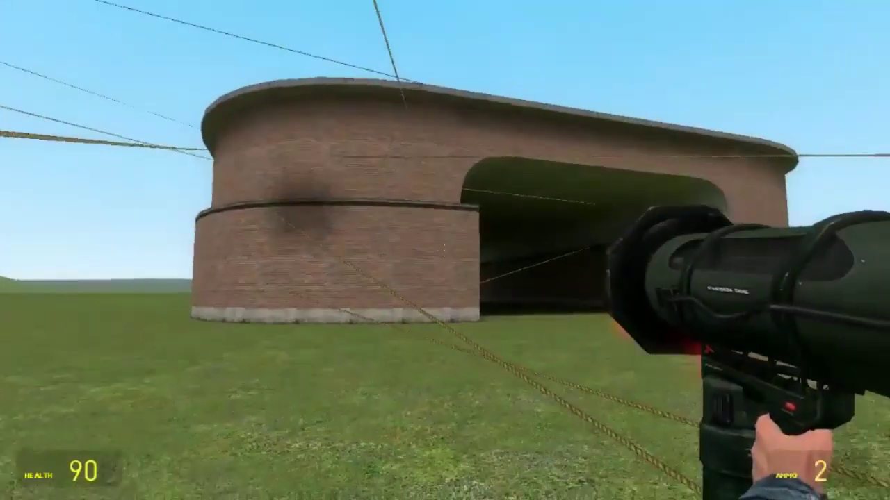
scroll(445, 250, "down", 1)
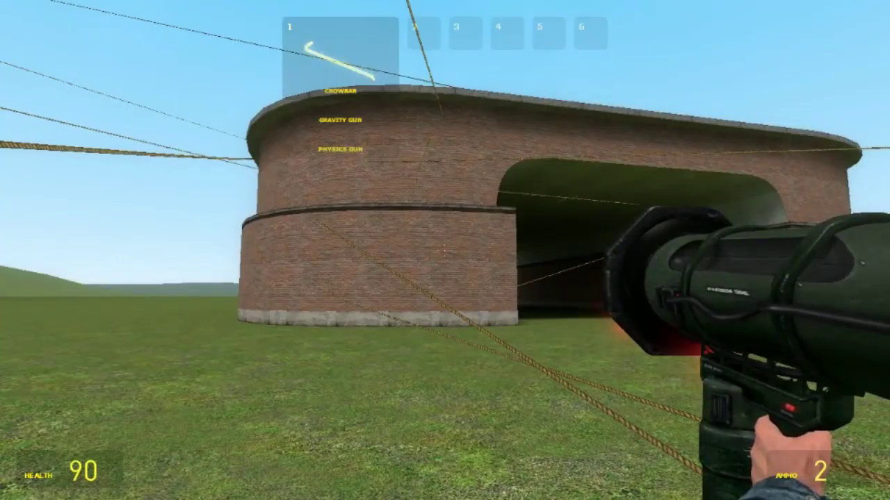
scroll(445, 250, "down", 1)
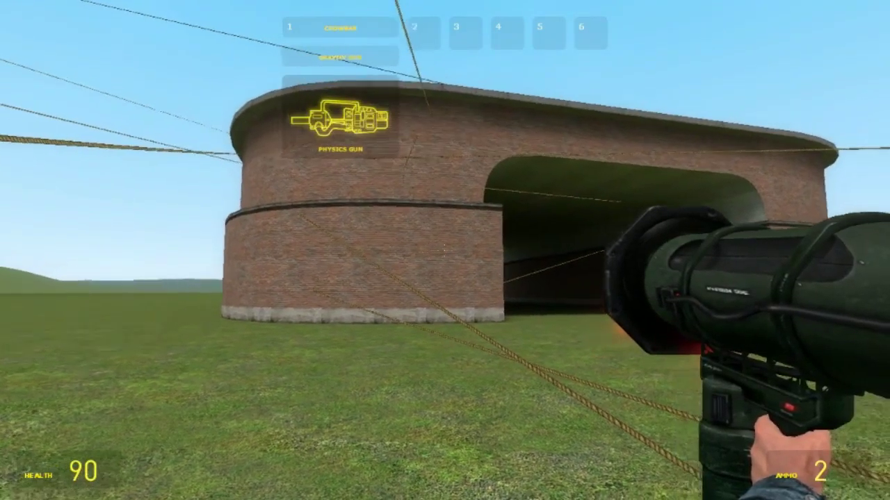
left_click(444, 250)
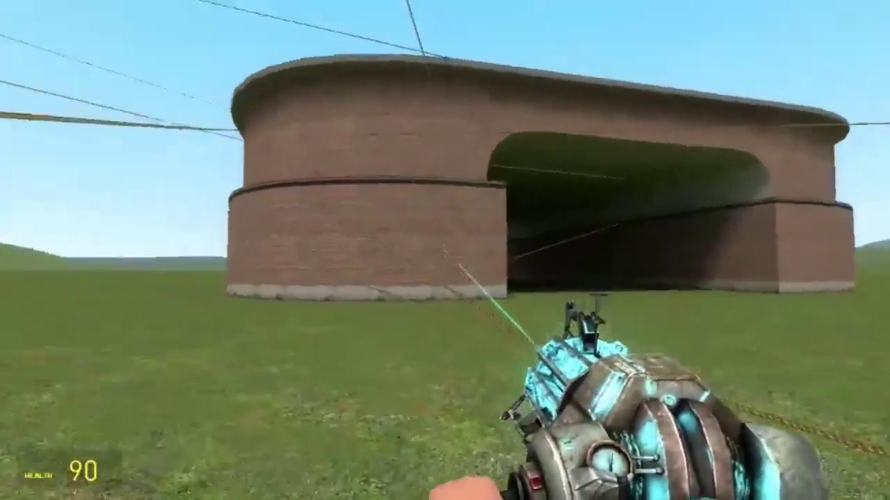
left_click_drag(444, 250, 445, 250)
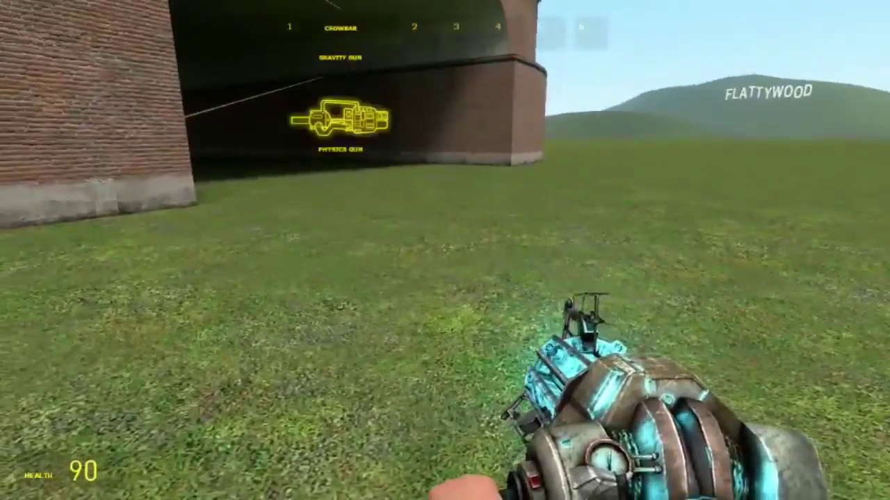
left_click_drag(445, 250, 445, 347)
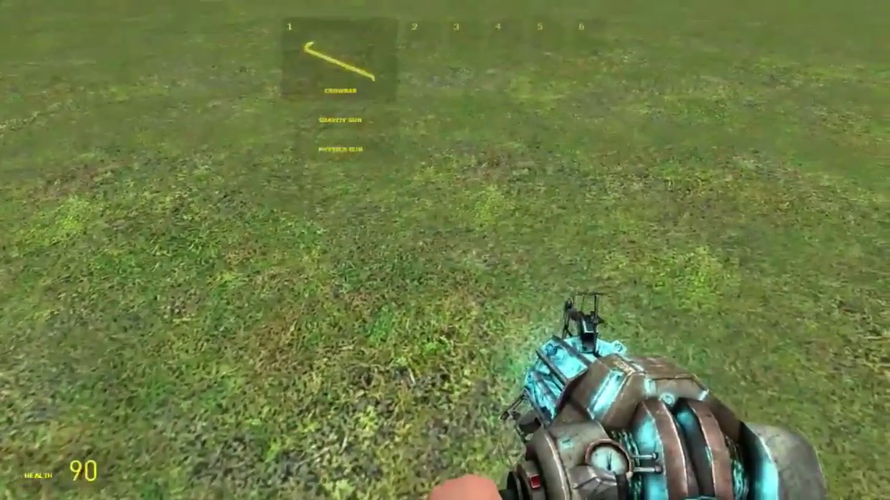
scroll(444, 251, "down", 1)
left_click(445, 250)
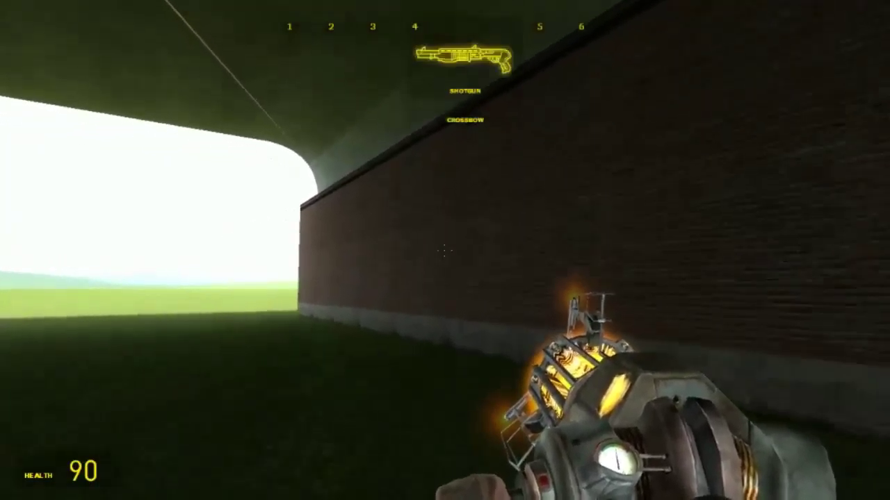
Step: Fire pulse rifle bursts and energy orbs at the brick wall
left_click(444, 250)
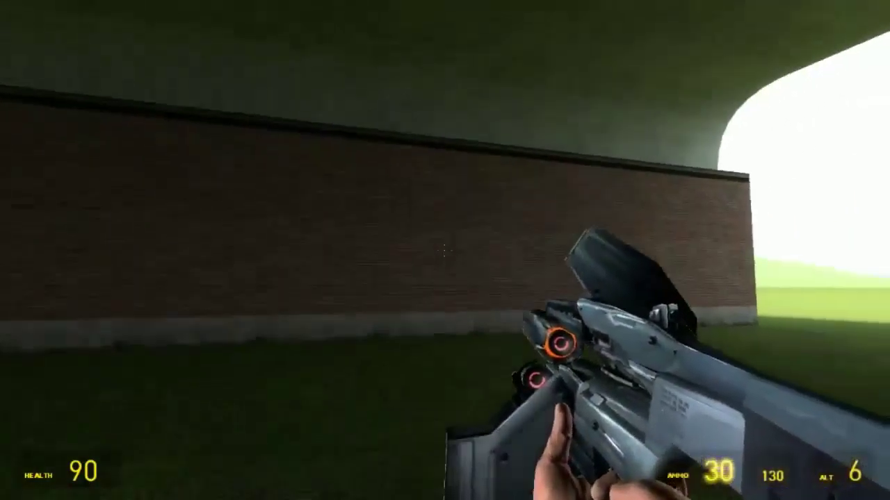
right_click(444, 250)
left_click(445, 250)
right_click(445, 250)
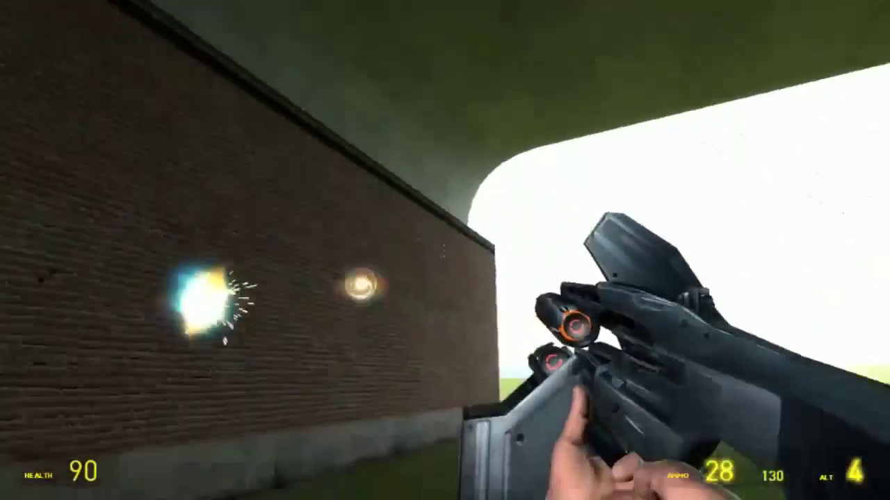
left_click(444, 250)
left_click(445, 250)
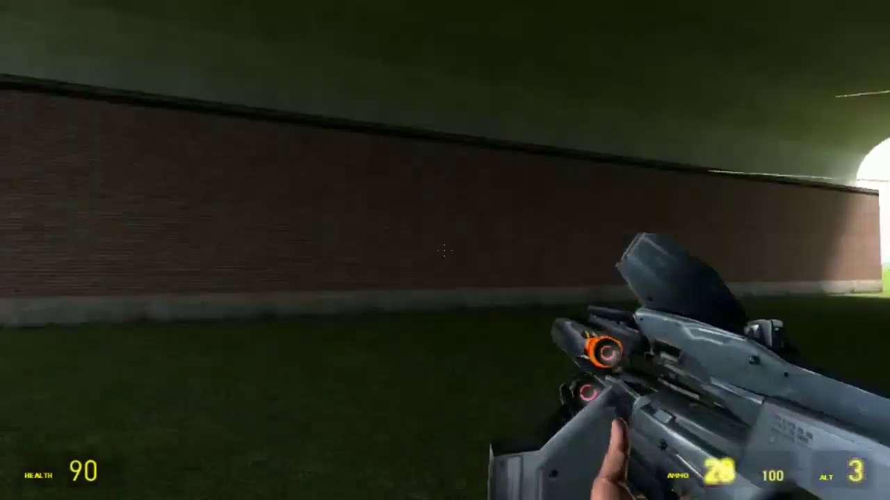
right_click(445, 250)
left_click(445, 250)
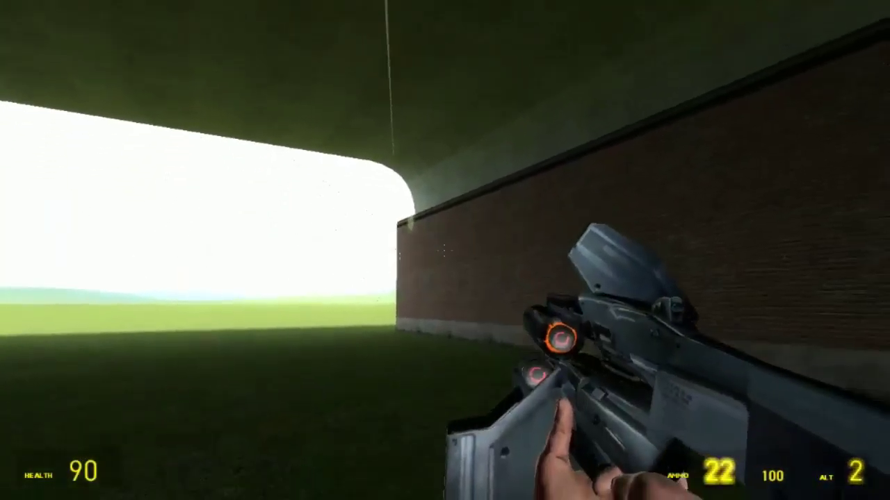
right_click(445, 251)
Step: Undo the last rope, walk through the tunnel, and shoot a crossbow bolt at the wall
key("z")
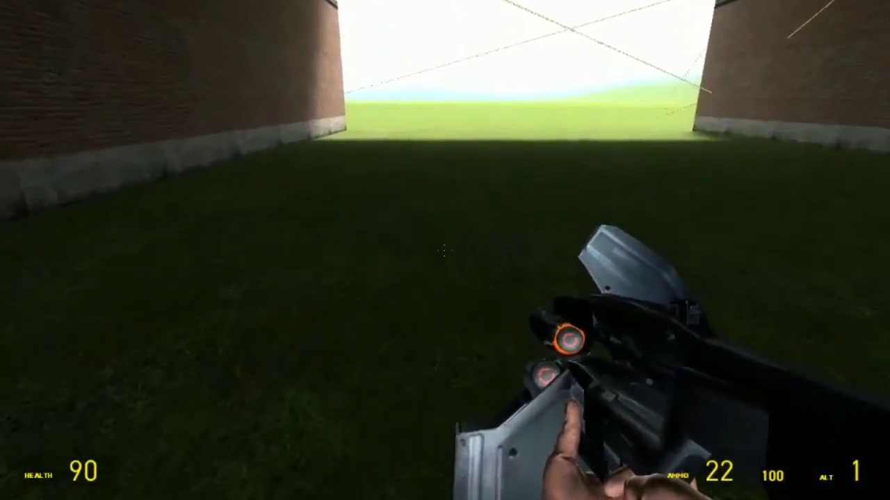
key("w")
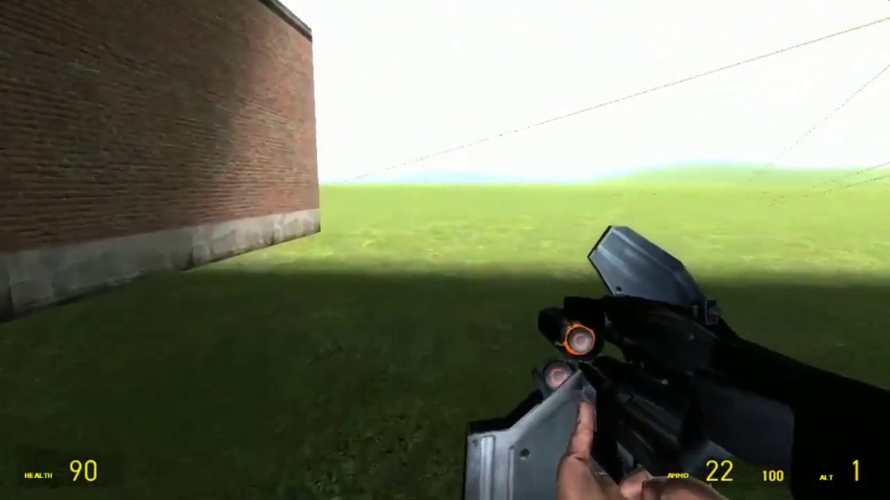
scroll(445, 250, "down", 1)
left_click(445, 251)
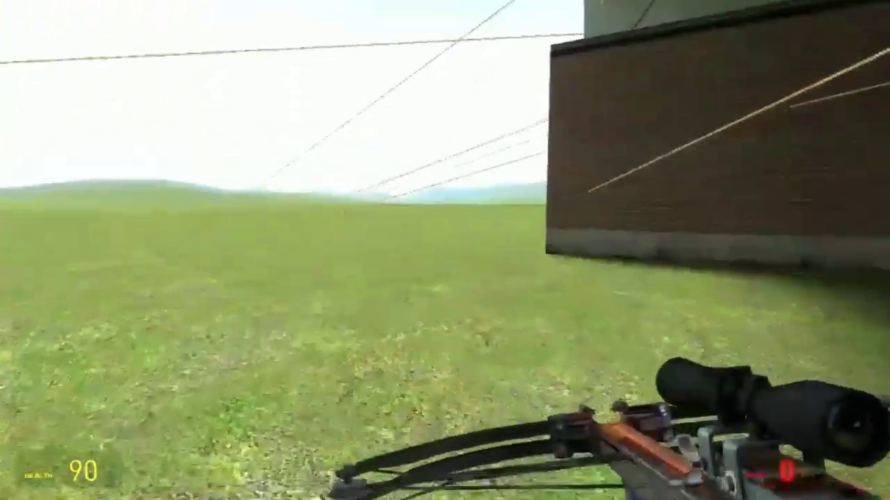
key("w")
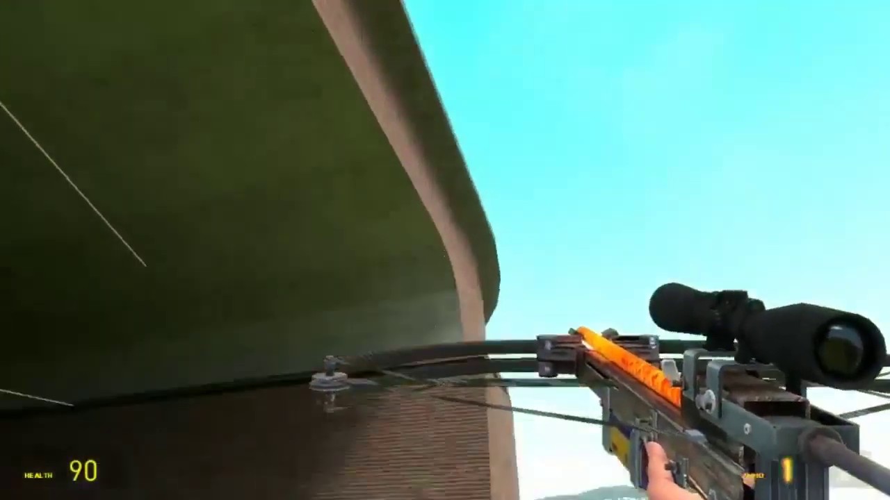
left_click(445, 250)
scroll(445, 251, "down", 1)
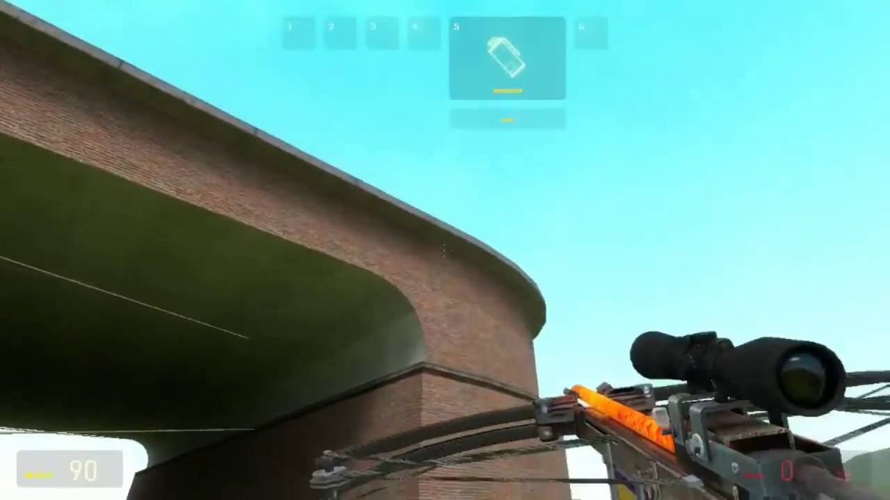
Step: Throw two grenades, the second into the sky, then open the pause menu
left_click(444, 250)
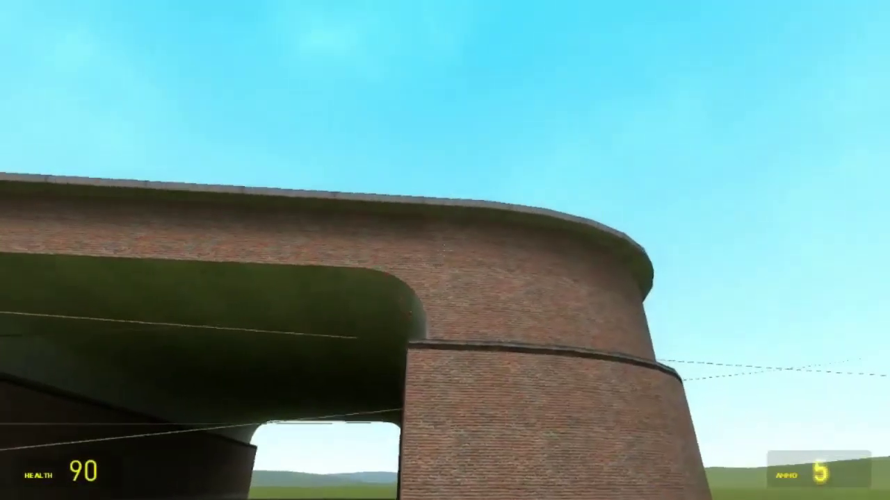
key("s")
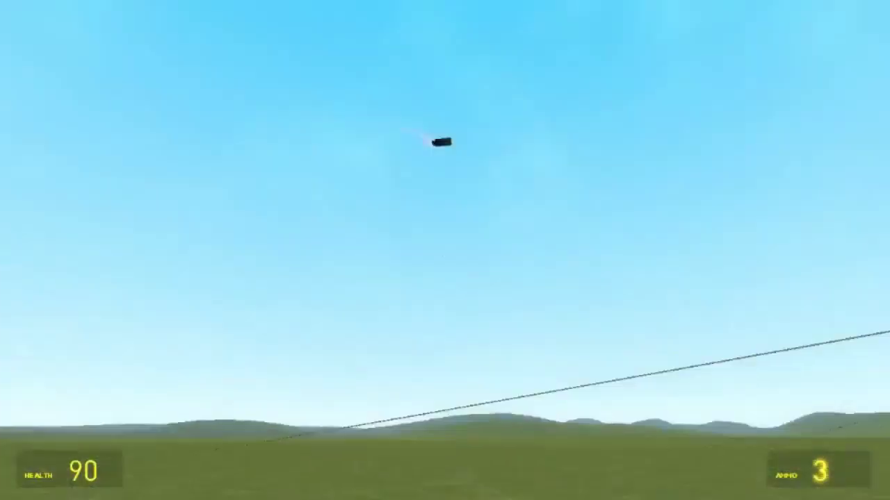
key("w")
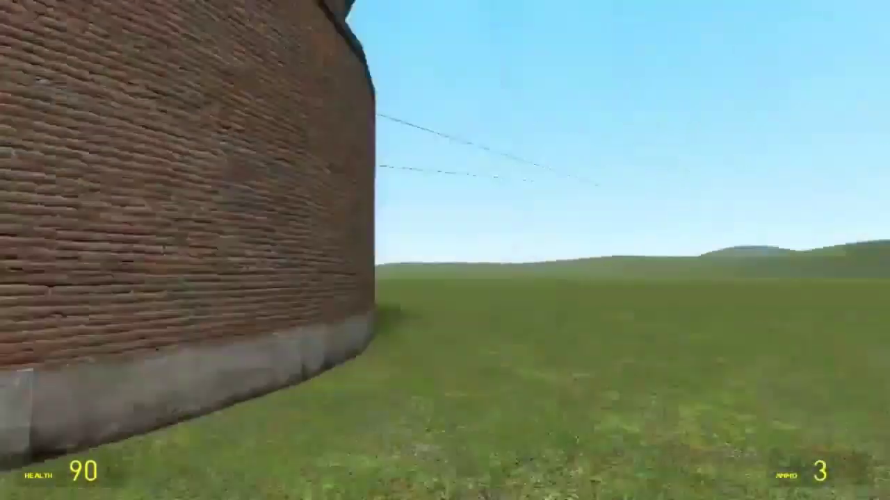
left_click(445, 250)
key("Escape")
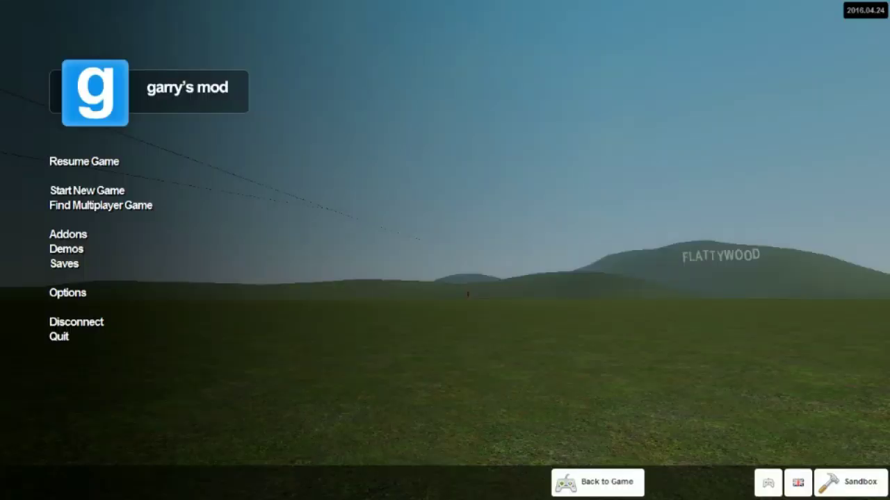
Step: Browse subscribed addons pages 1 and 2, then go back to the game
left_click(68, 234)
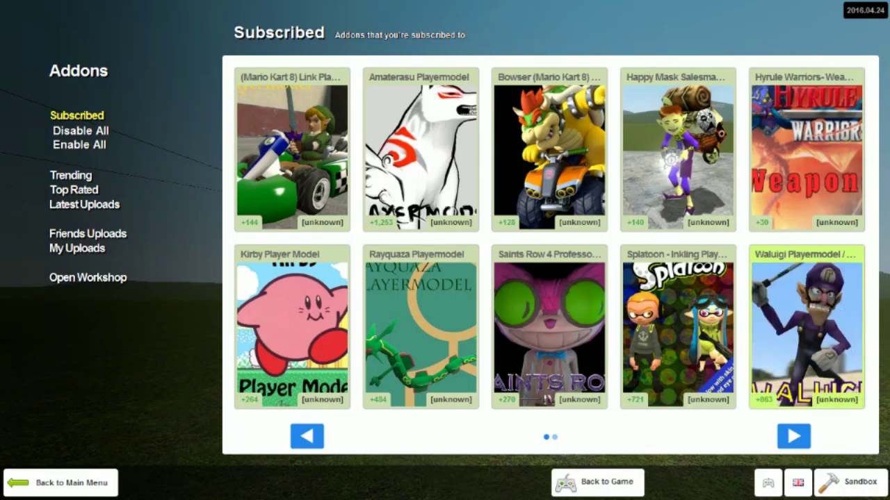
left_click(793, 435)
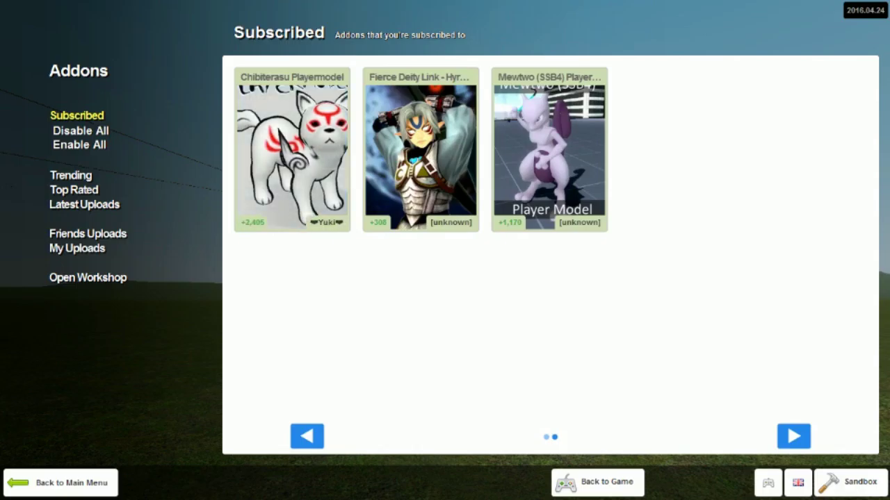
left_click(307, 436)
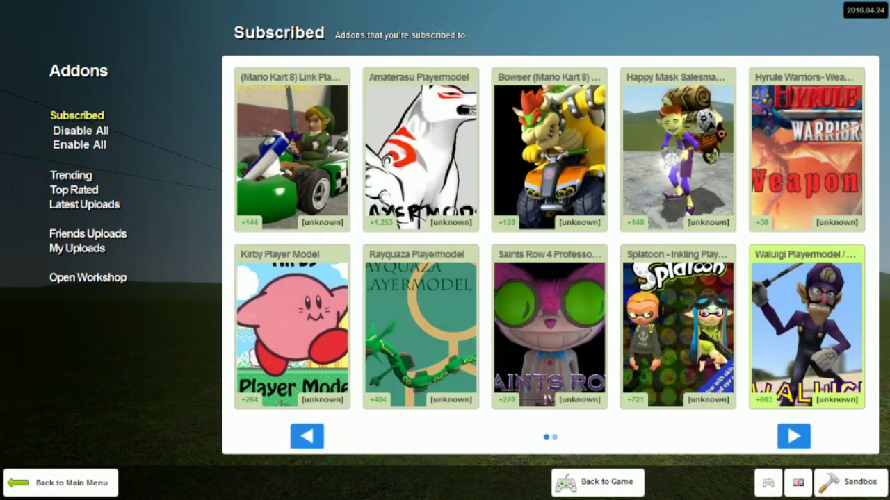
left_click(593, 482)
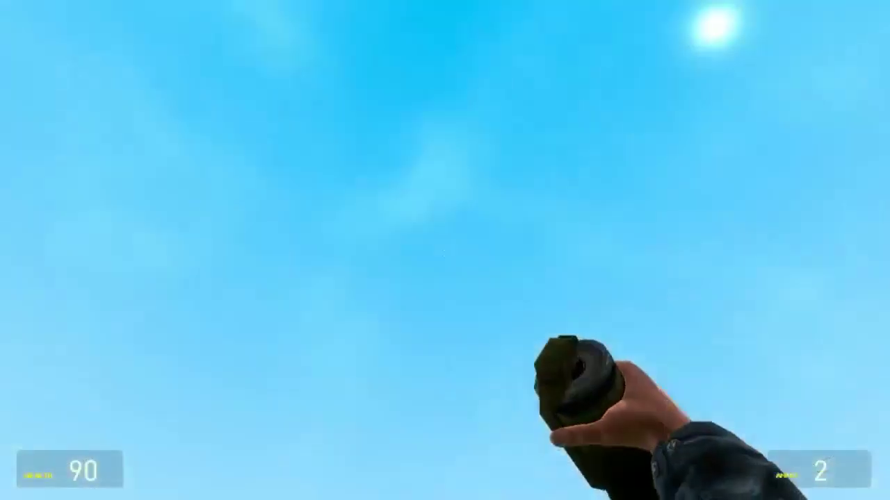
Step: Throw the last grenades and fire a rocket at the brick tower
left_click(444, 250)
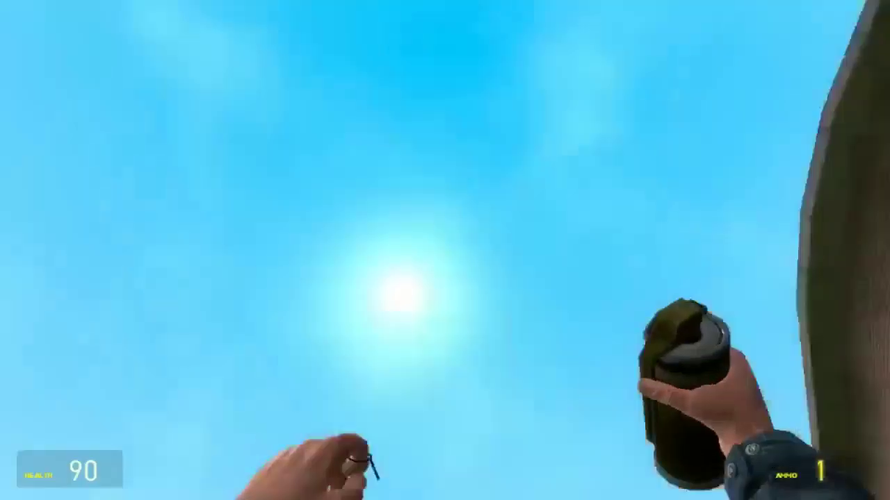
left_click(445, 250)
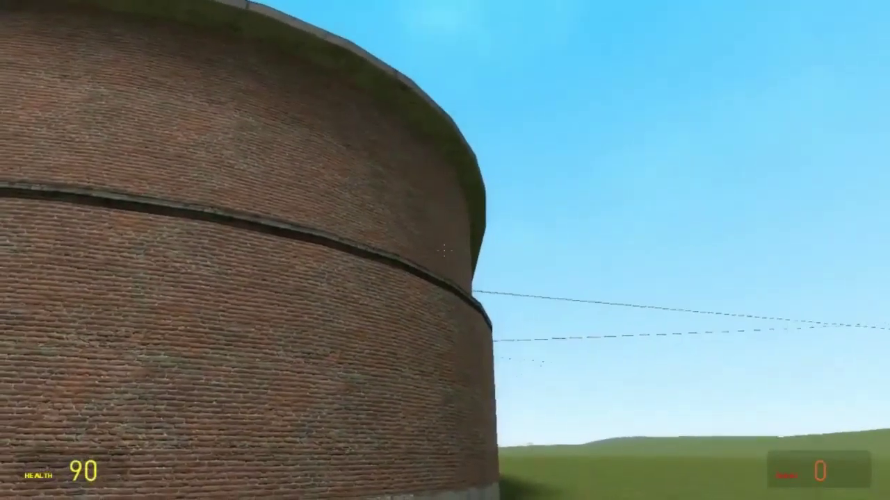
scroll(445, 250, "down", 1)
left_click(445, 250)
left_click(444, 250)
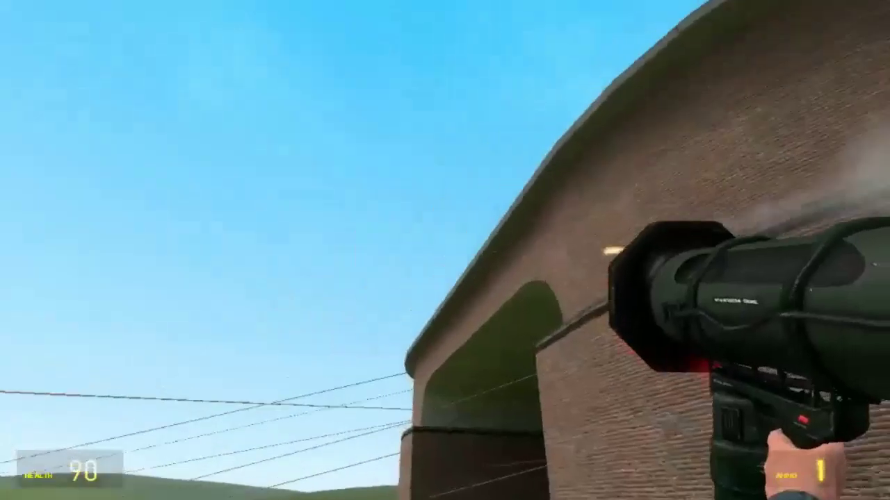
scroll(445, 250, "down", 1)
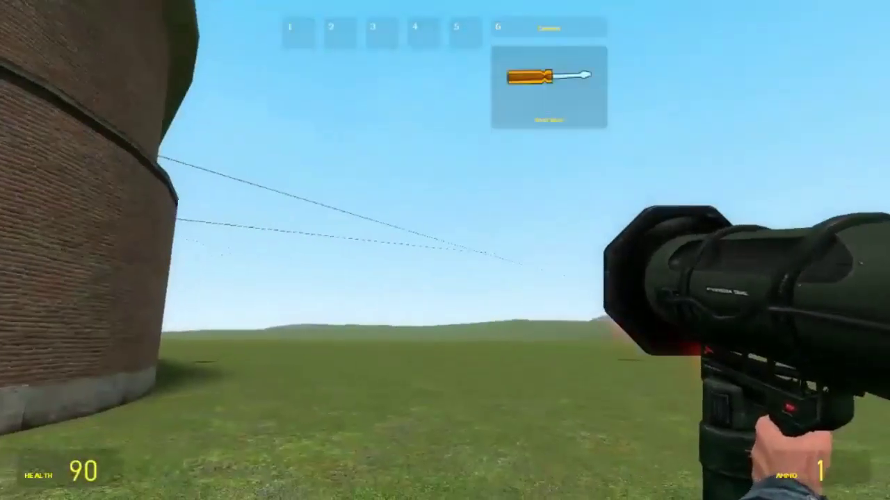
Step: Equip the Rope tool and string the first ropes between the grass and the tower
left_click(445, 250)
left_click(445, 250)
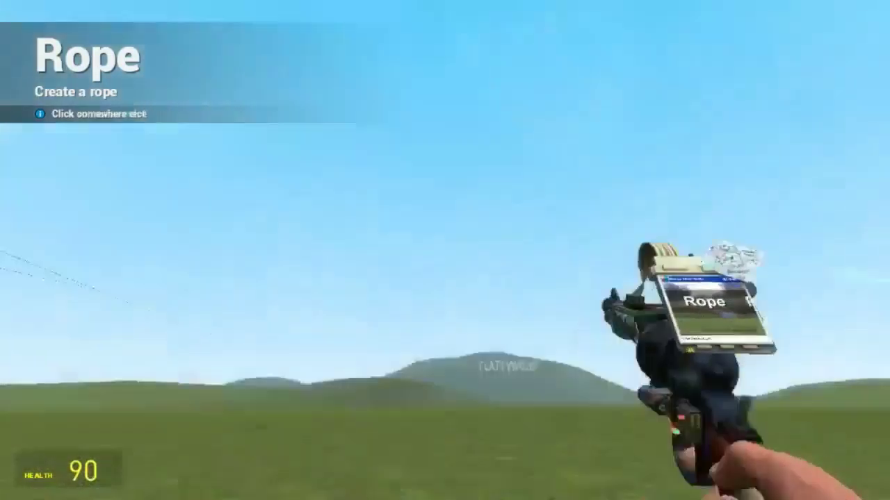
left_click(445, 250)
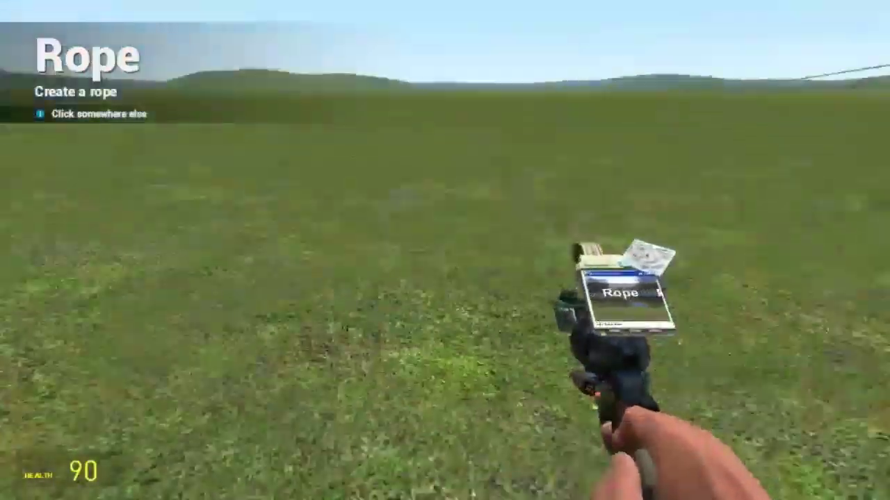
left_click(444, 251)
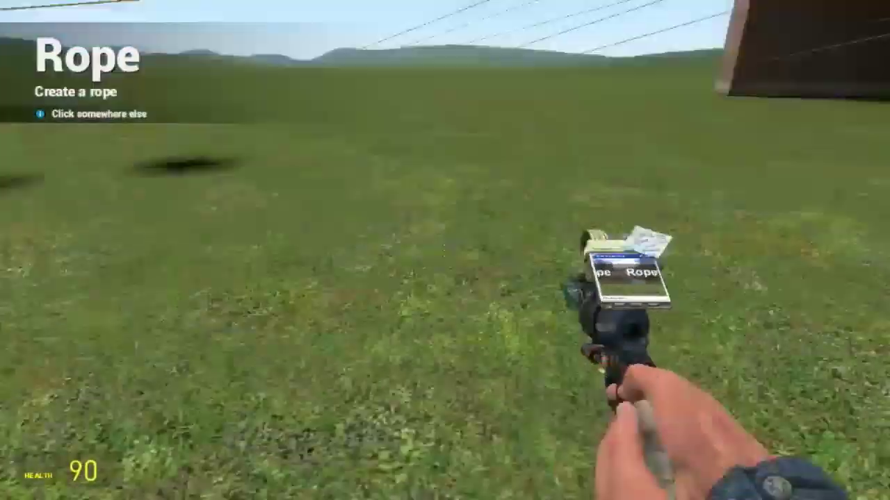
left_click(445, 251)
left_click(445, 250)
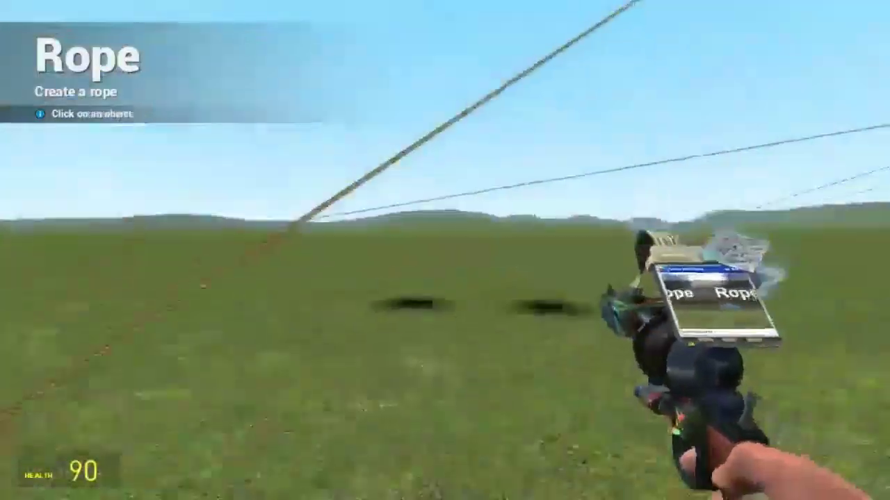
left_click(445, 250)
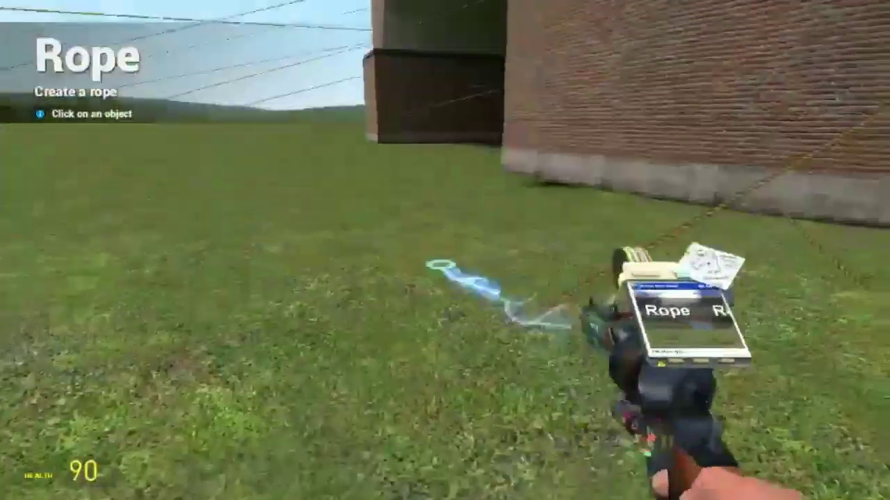
Step: Add several more ropes linking the grass to the tower wall
left_click(445, 250)
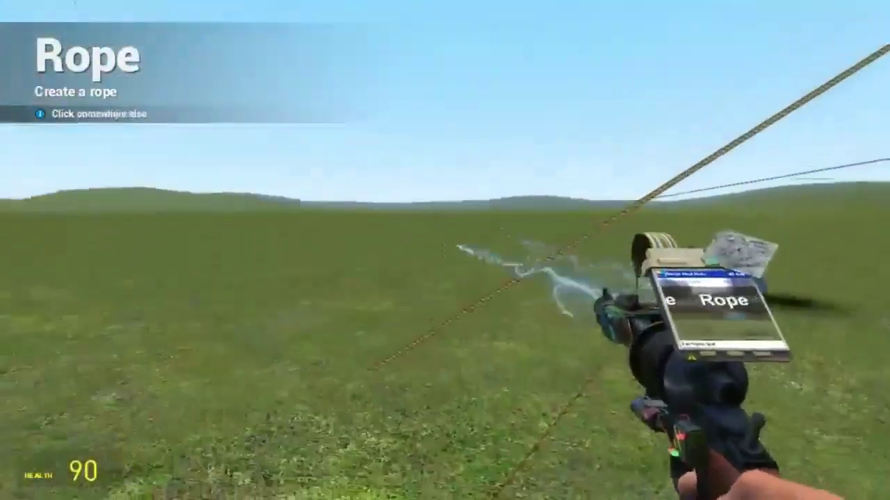
left_click(445, 250)
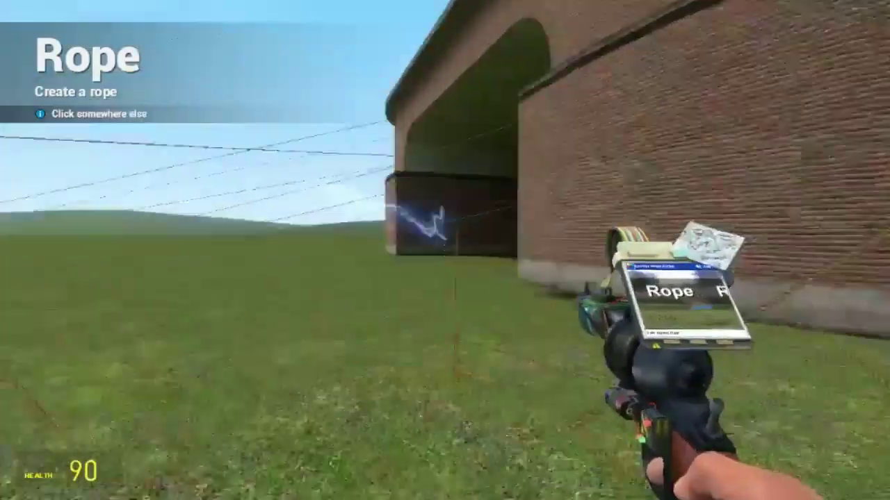
left_click(445, 250)
left_click(445, 251)
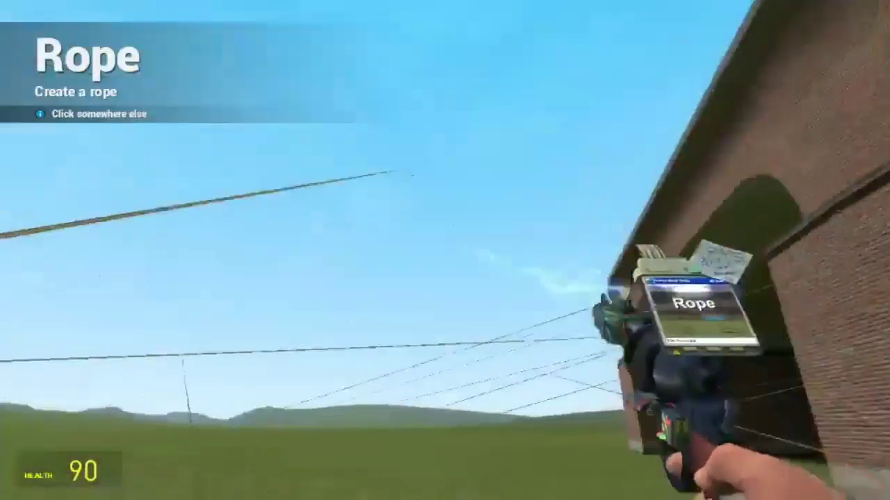
left_click(445, 250)
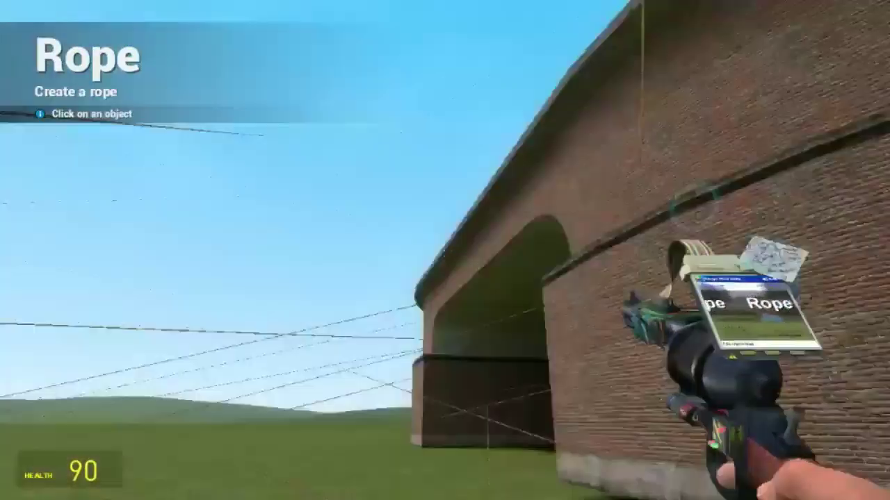
left_click(444, 251)
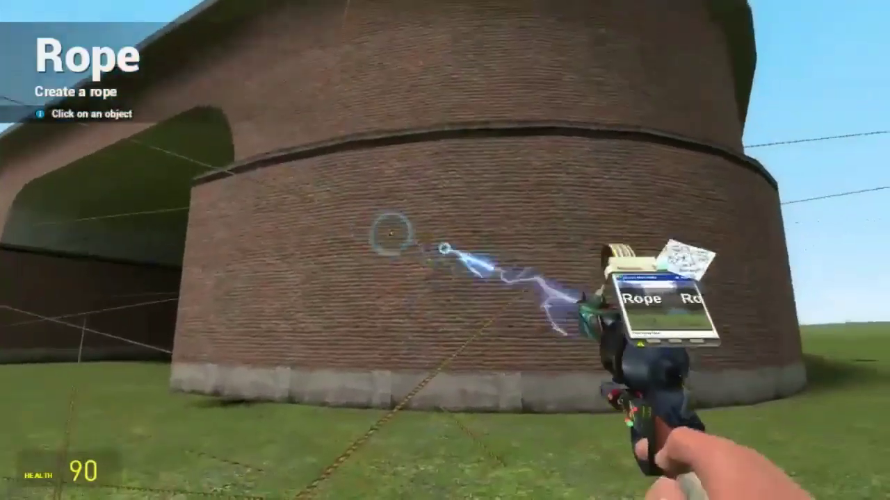
left_click(445, 250)
left_click(445, 250)
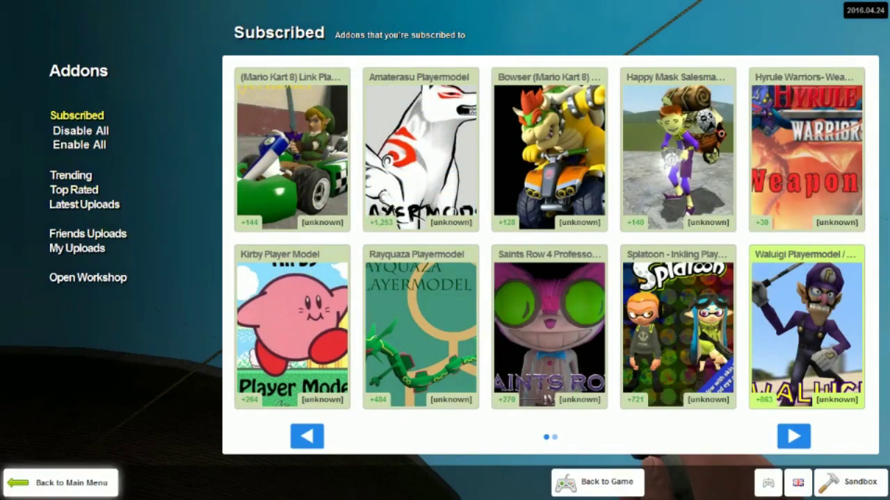
Step: From the main menu, start a new game on gm_construct set to 2 Players
left_click(72, 482)
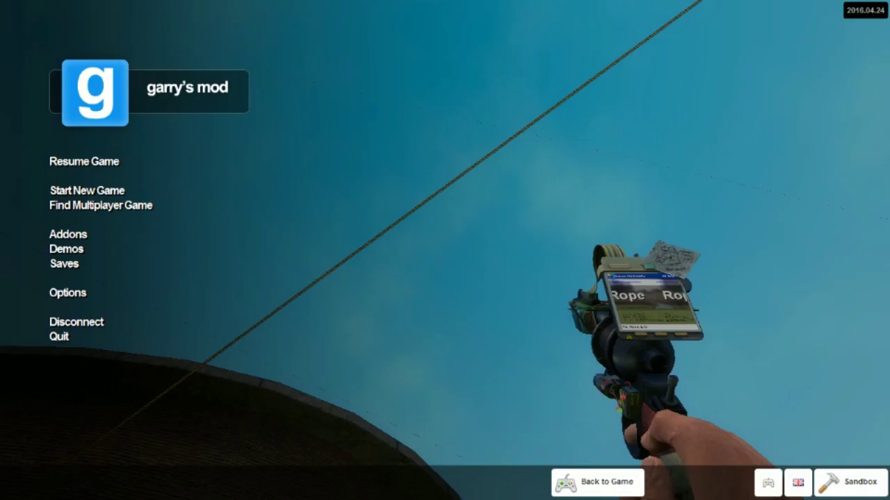
left_click(87, 190)
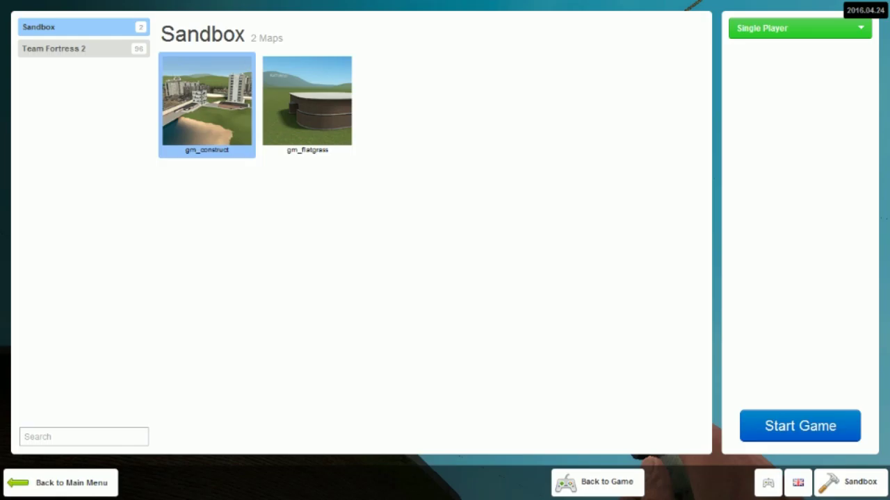
left_click(799, 28)
left_click(759, 65)
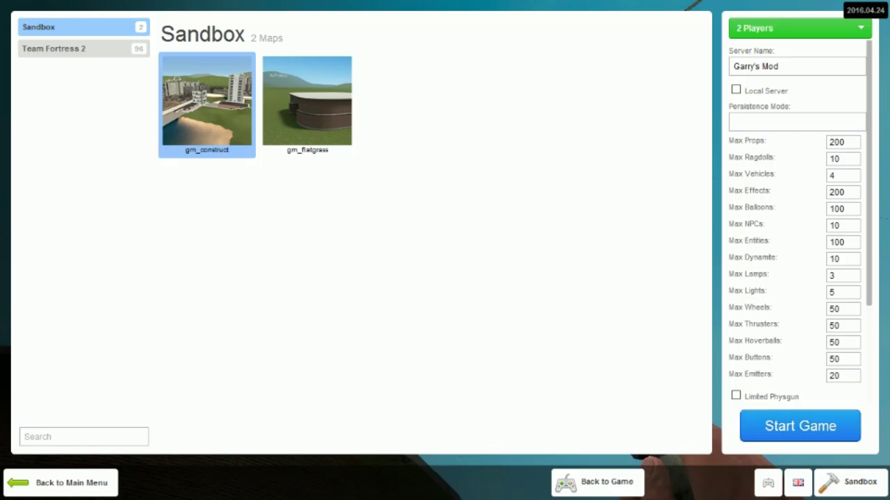
scroll(799, 243, "down", 3)
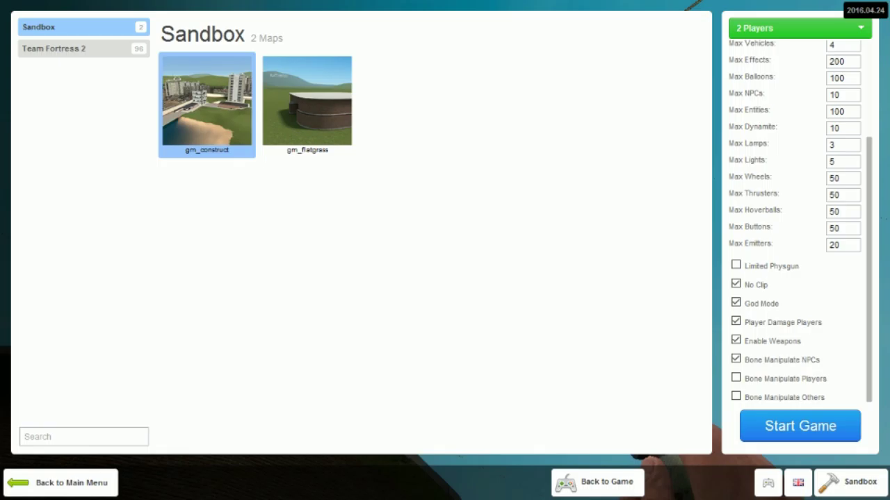
left_click(799, 425)
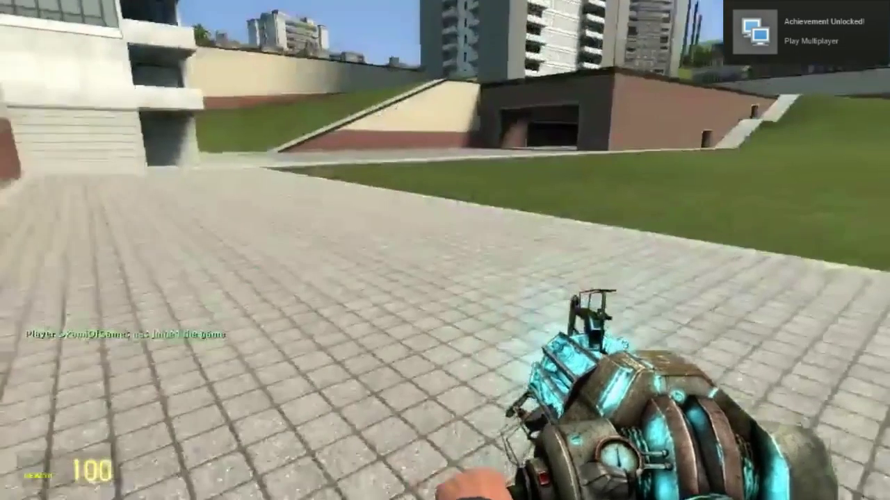
Step: Open the game menu over the loaded gm_construct map
key("Escape")
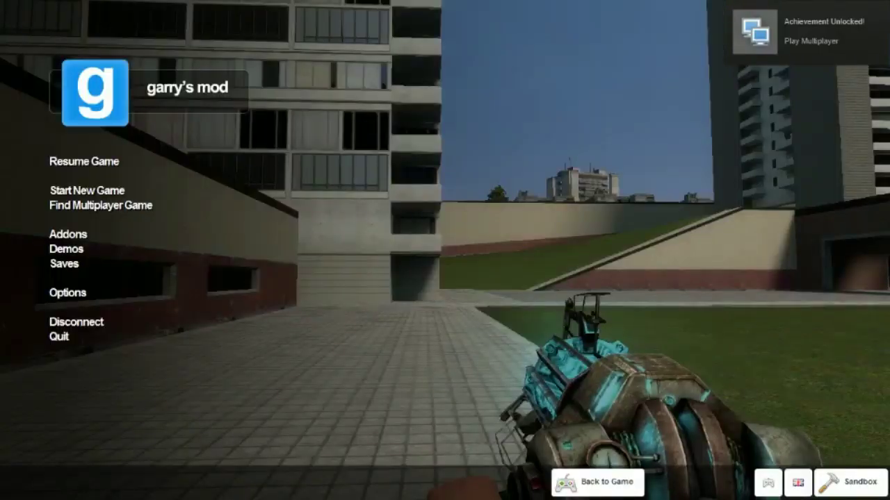
Step: Invite an in-game Steam friend to the game from the overlay, then close it
key("shift+Tab")
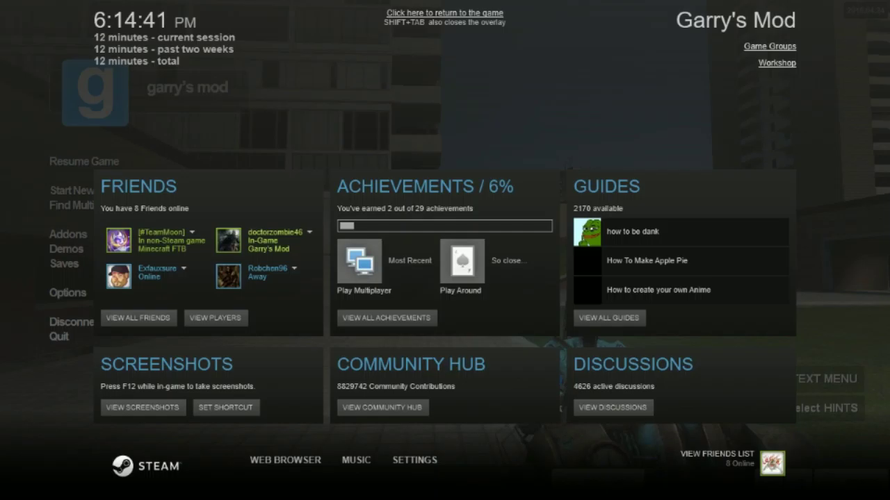
left_click(310, 232)
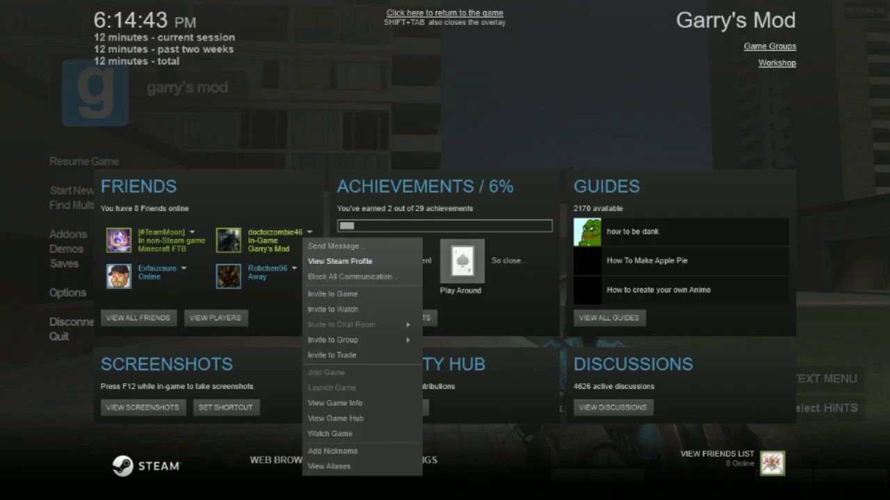
left_click(340, 261)
left_click(309, 233)
left_click(347, 277)
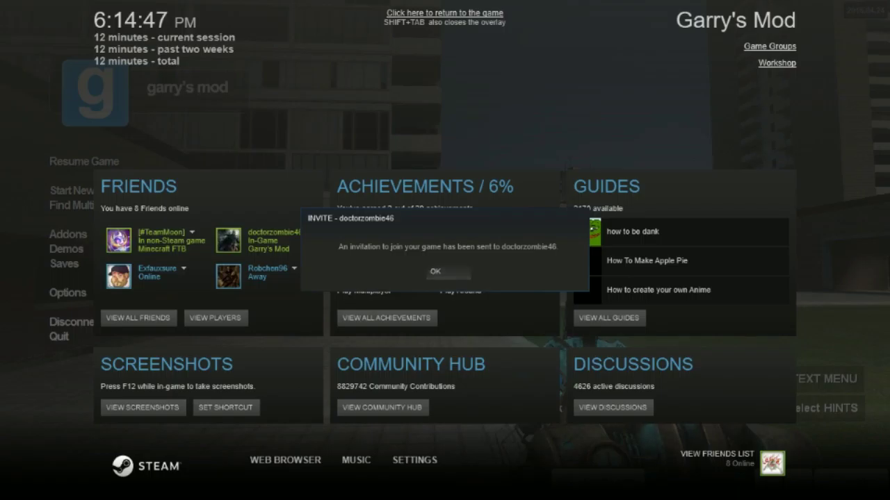
left_click(435, 271)
key("shift+Tab")
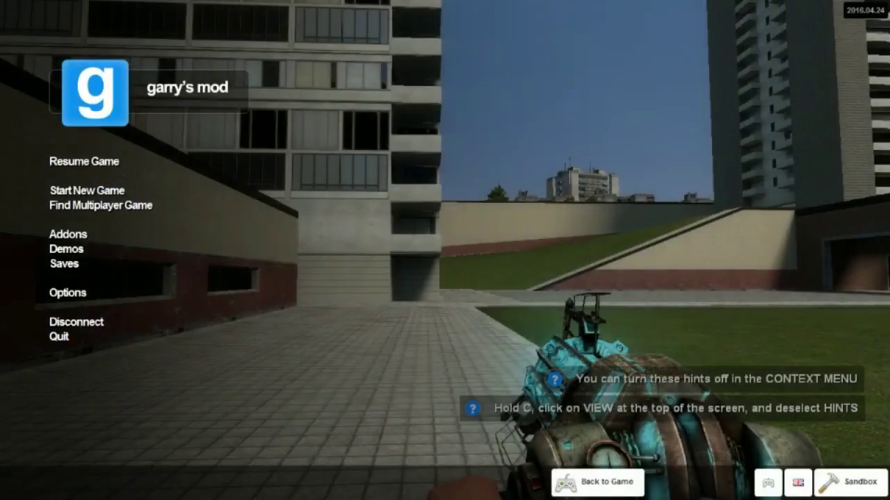
Step: Resume play and walk around the beige building and its doorways
key("Escape")
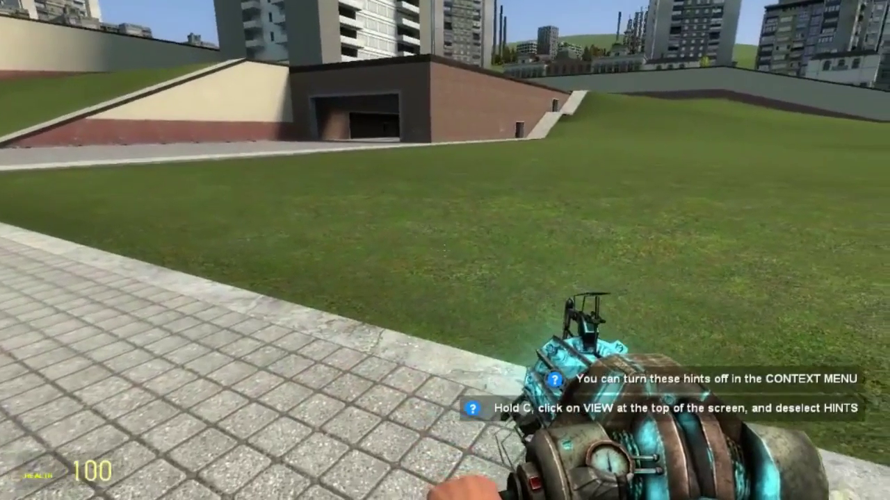
key("w")
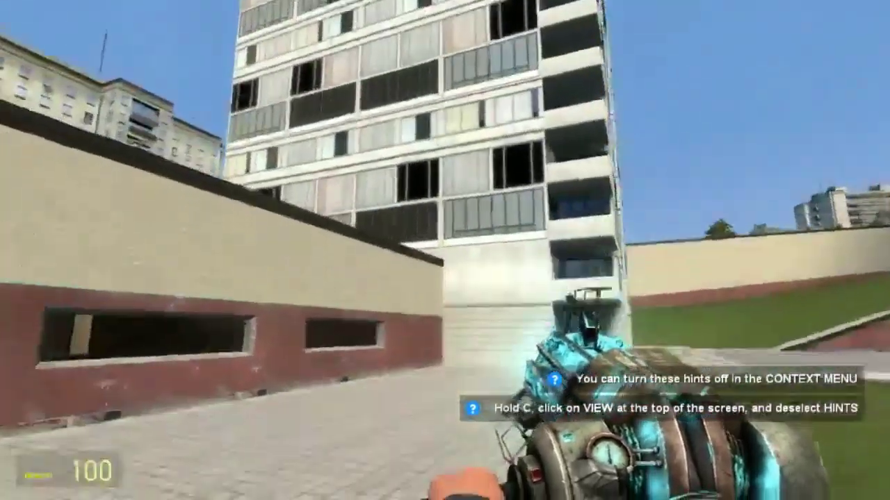
key("w")
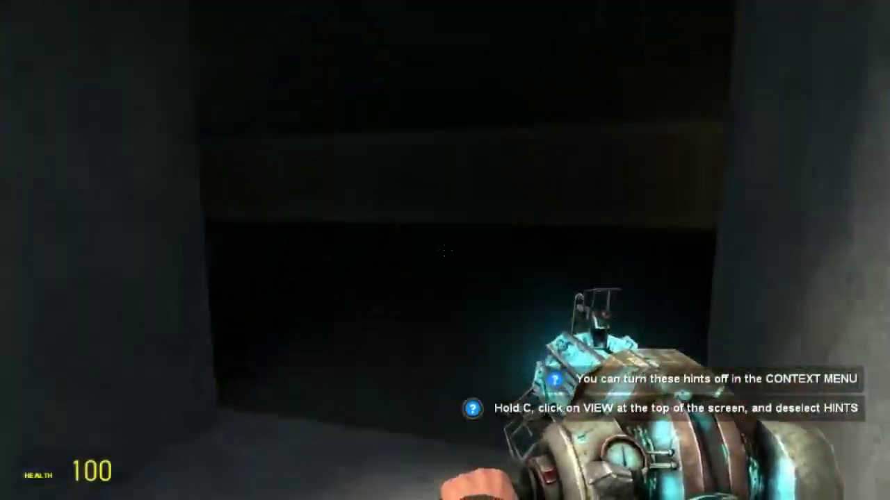
key("w")
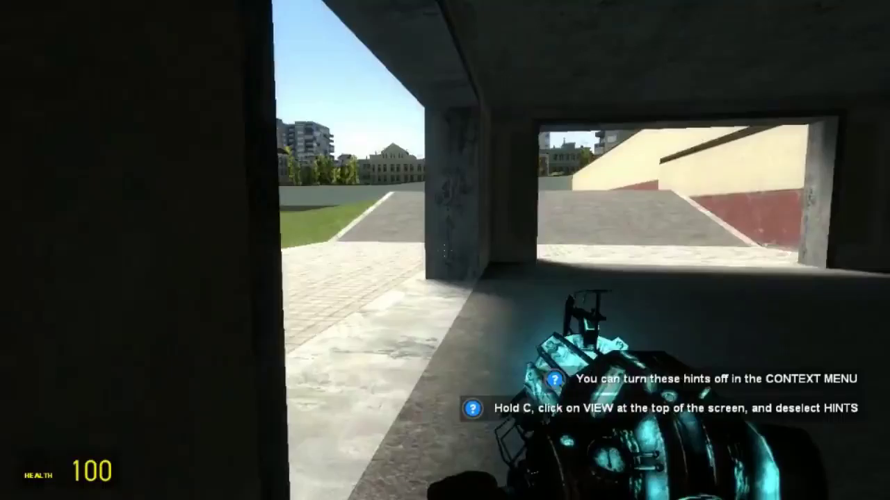
key("w")
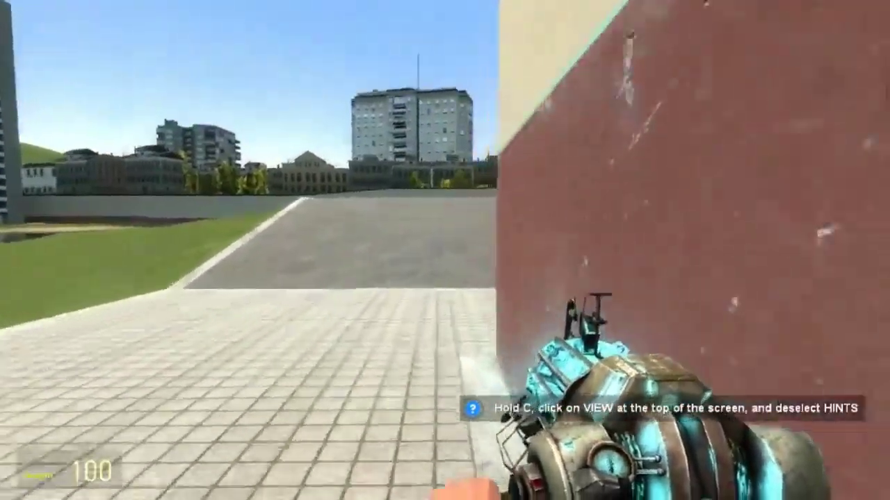
key("w")
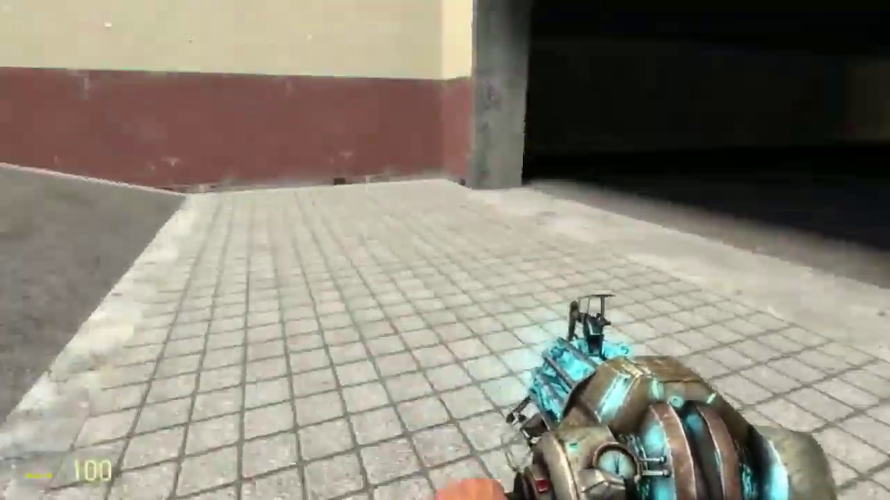
key("w")
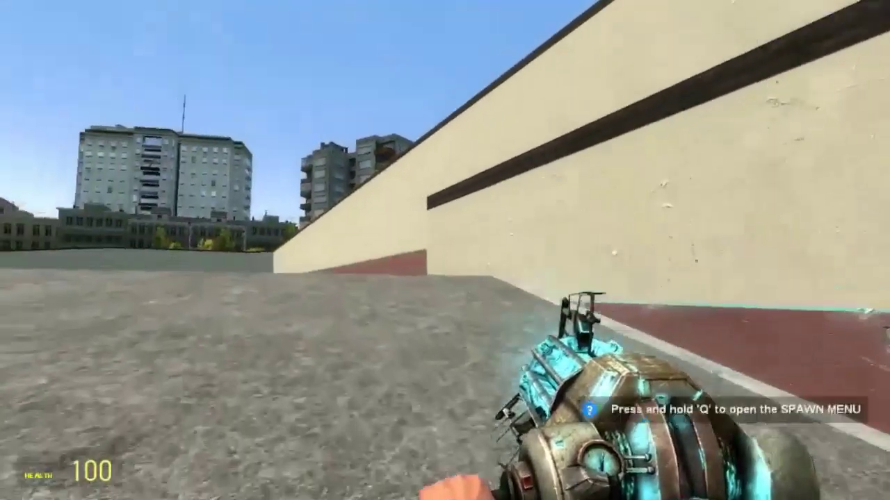
Step: Switch back to the Gravity Gun, walk along the wall, and open the spawn menu
key("w")
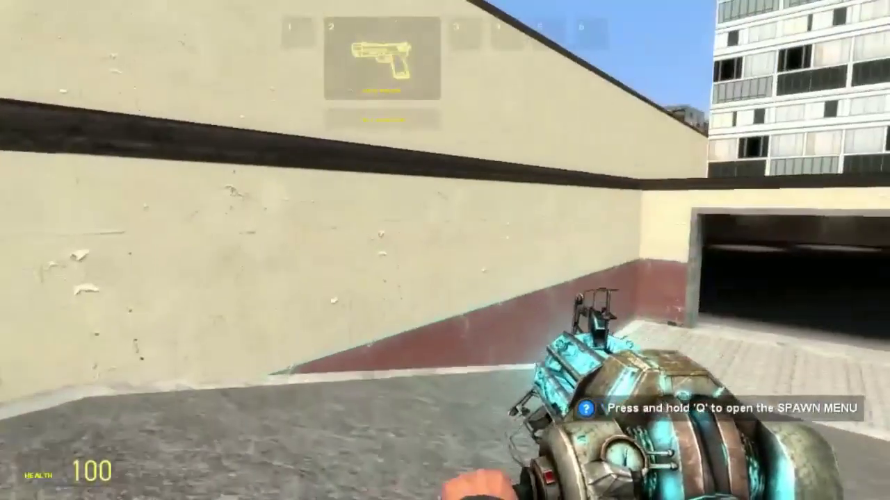
key("1")
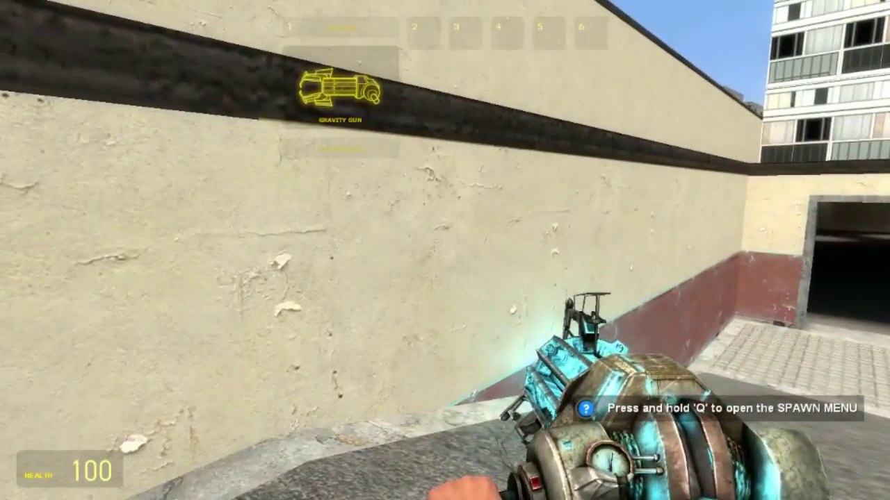
key("w")
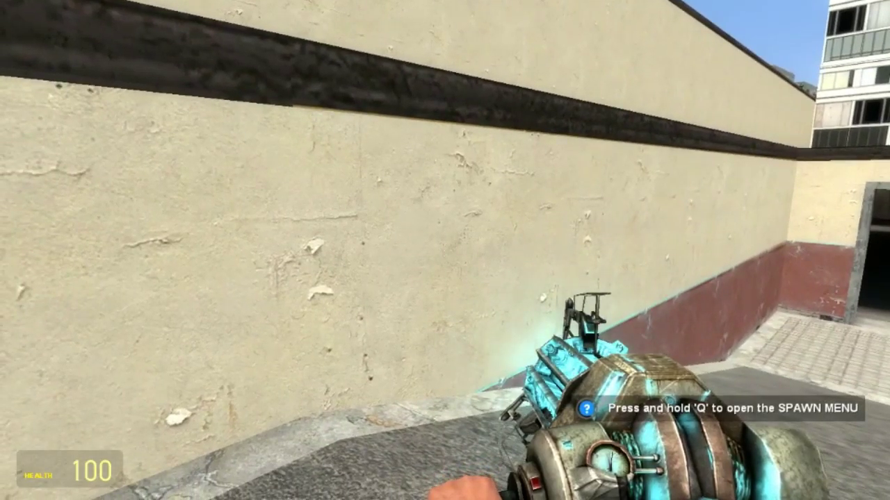
key("q")
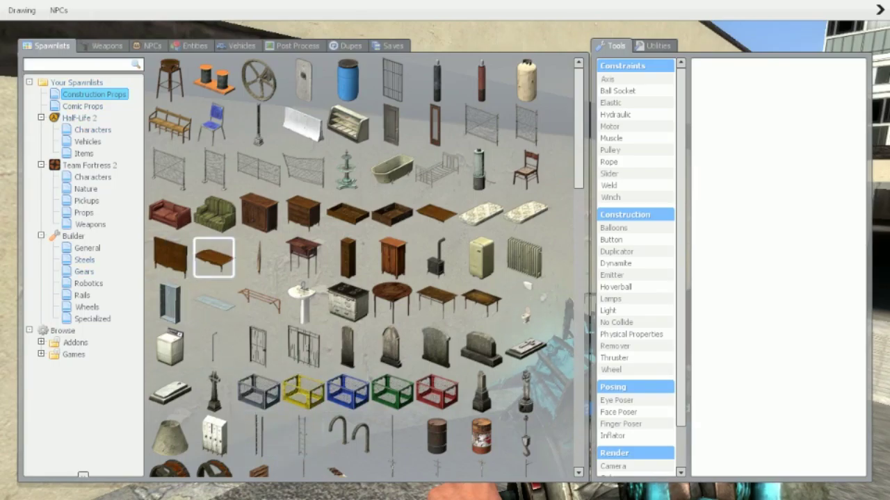
Step: Browse the Weapons, NPCs, Entities and Dupes tabs, then close the spawn menu
left_click(103, 46)
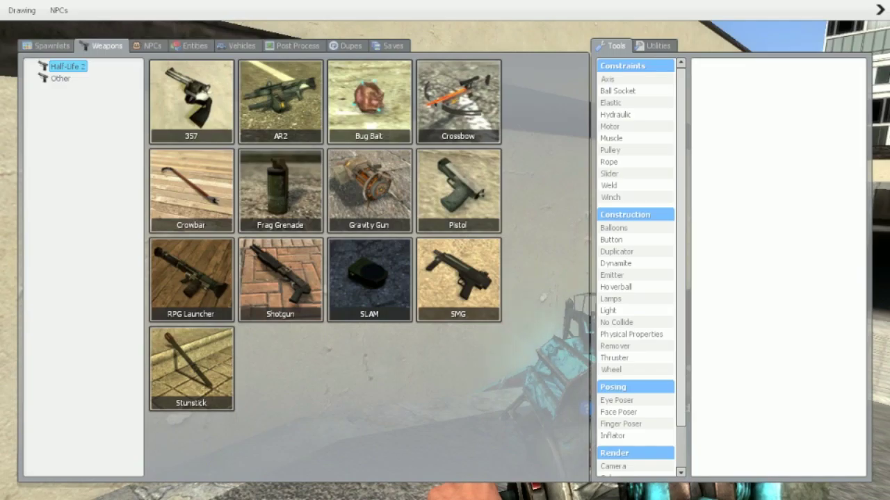
left_click(151, 46)
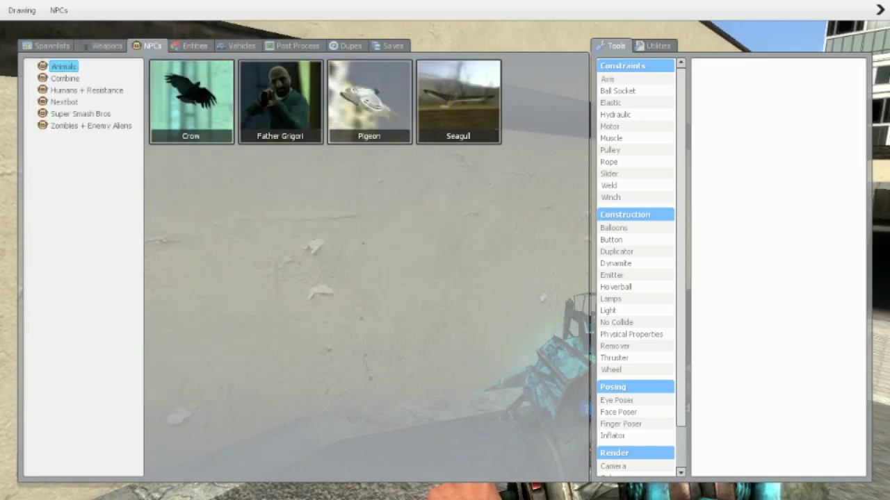
left_click(190, 46)
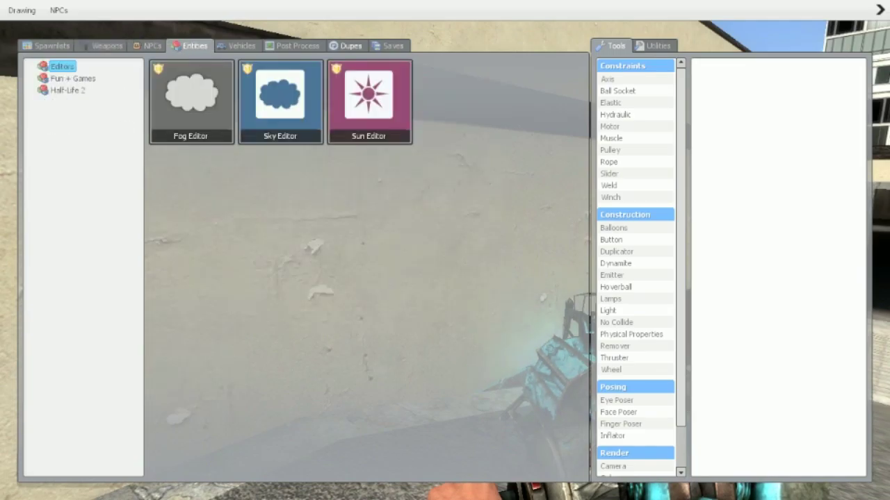
left_click(345, 46)
left_click(653, 45)
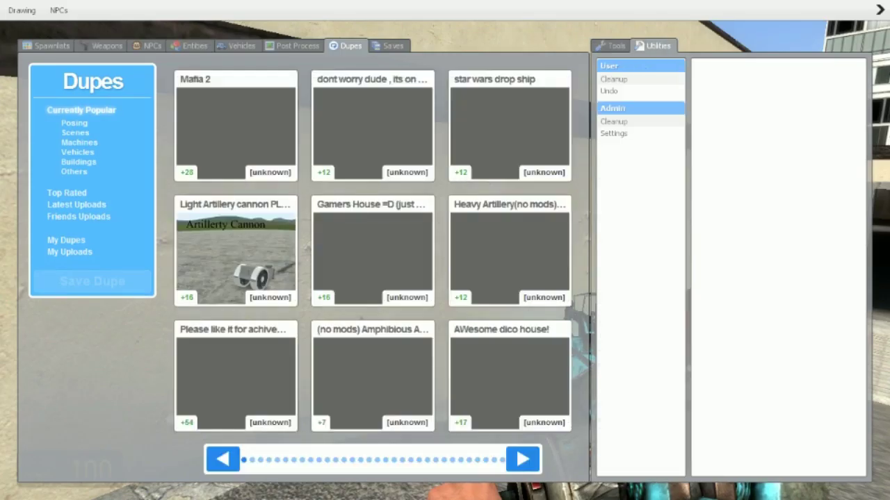
key("q")
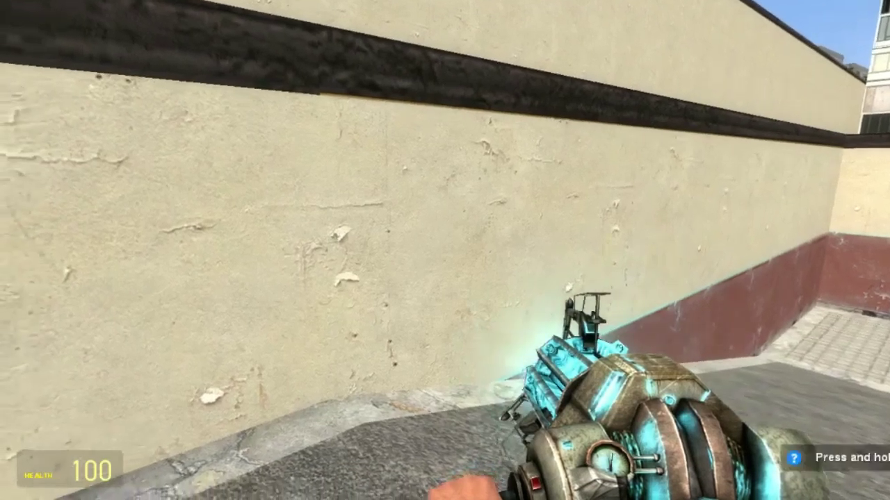
Step: Pick Waluigi in the context menu's Player Model chooser, then pause the game
key("q")
key("q")
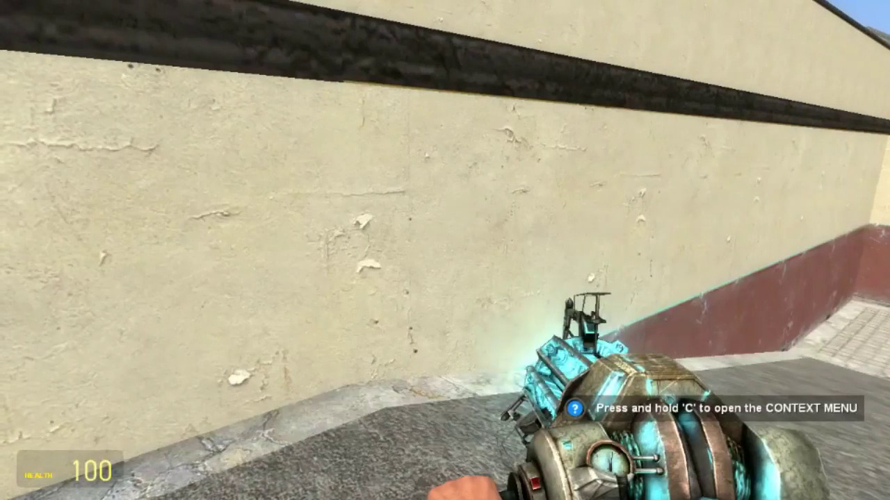
key("c")
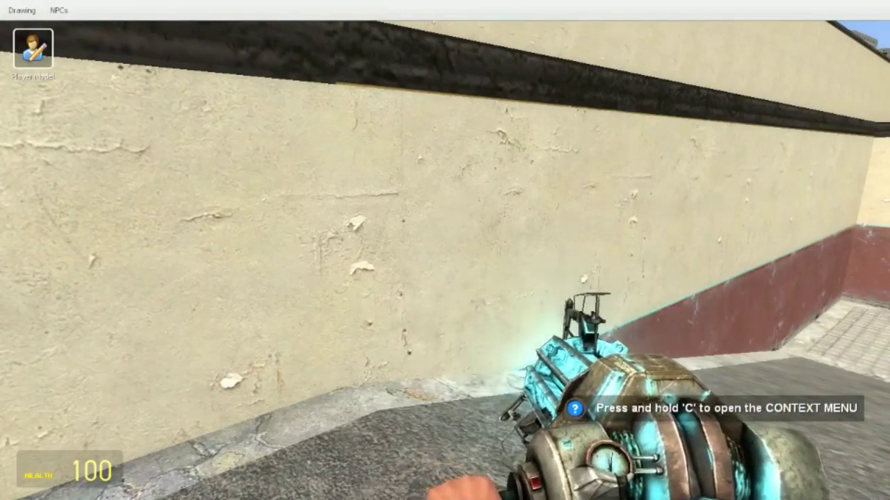
left_click(32, 49)
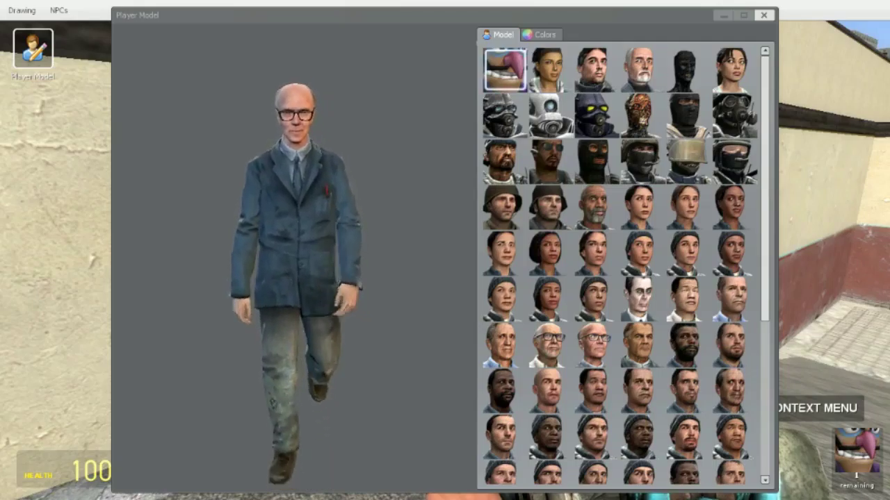
left_click(505, 68)
key("c")
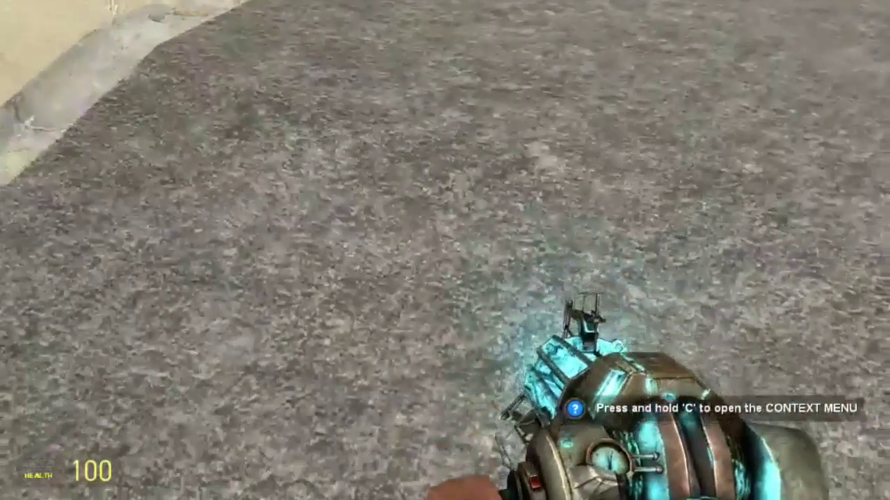
key("Escape")
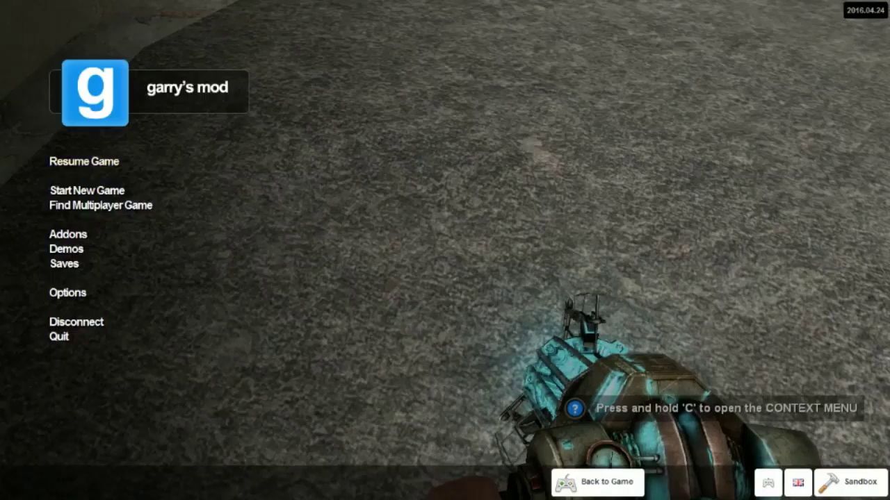
Step: View the Subscribed addons from the pause menu, then resume play on gm_construct
left_click(68, 234)
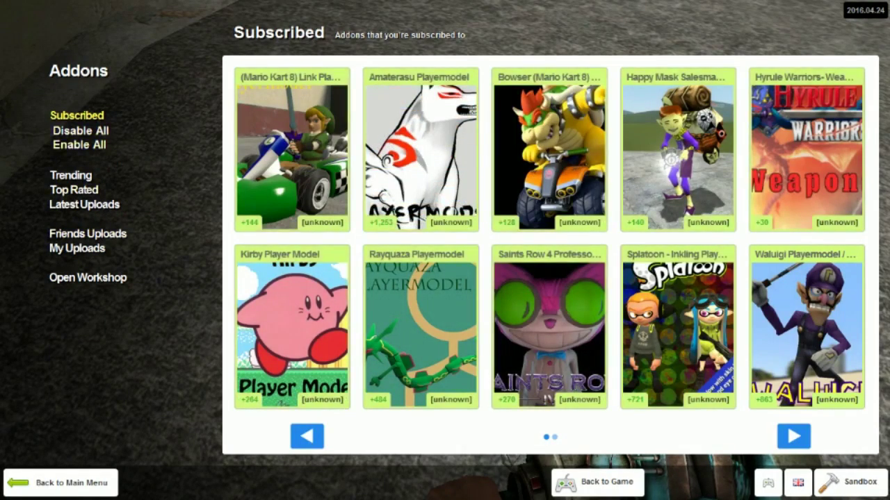
left_click(60, 482)
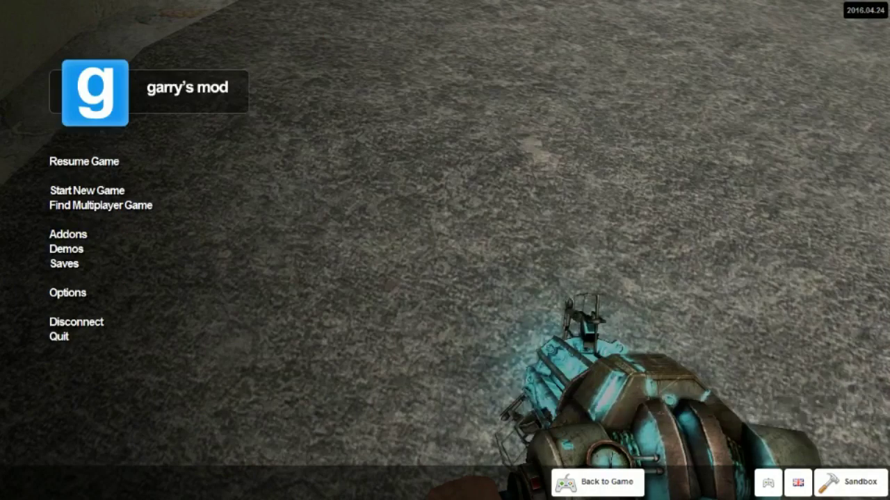
key("Escape")
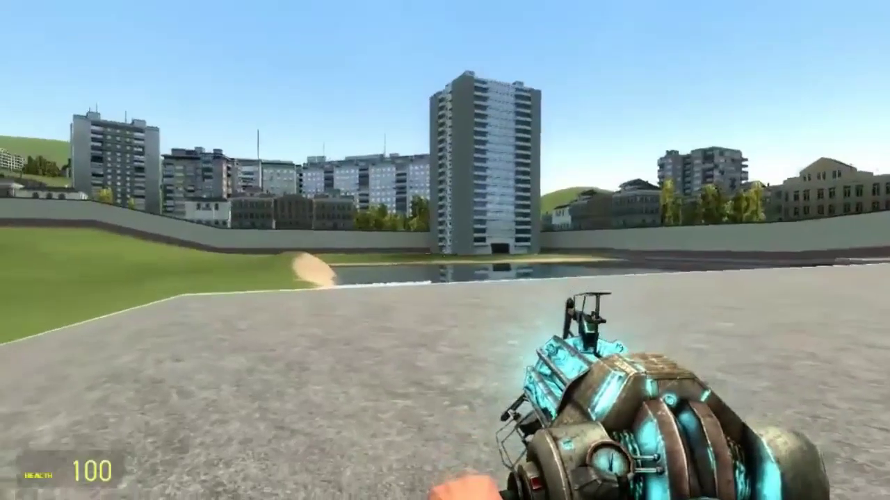
Step: Invite an in-game Steam friend to the game via the overlay, then resume play
key("shift+Tab")
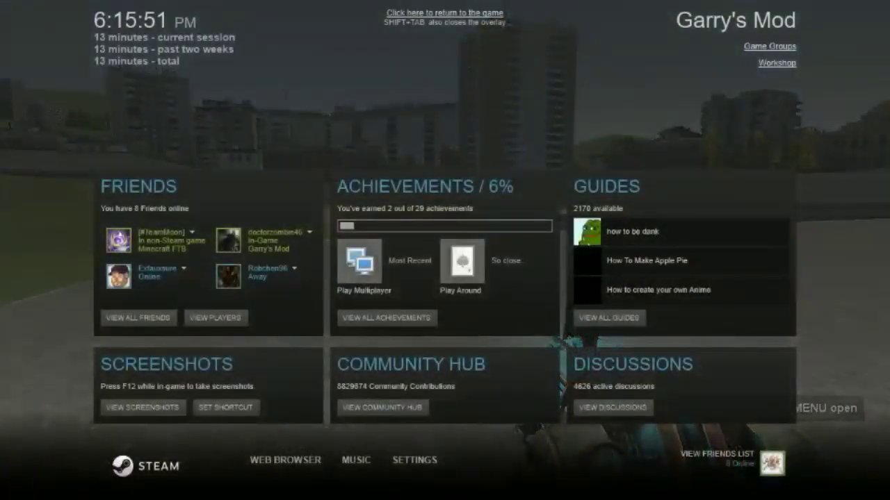
left_click(309, 232)
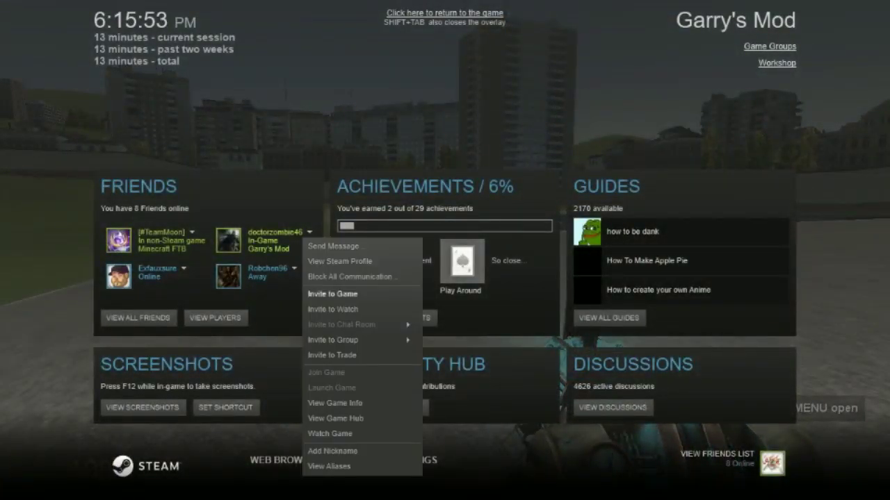
left_click(332, 293)
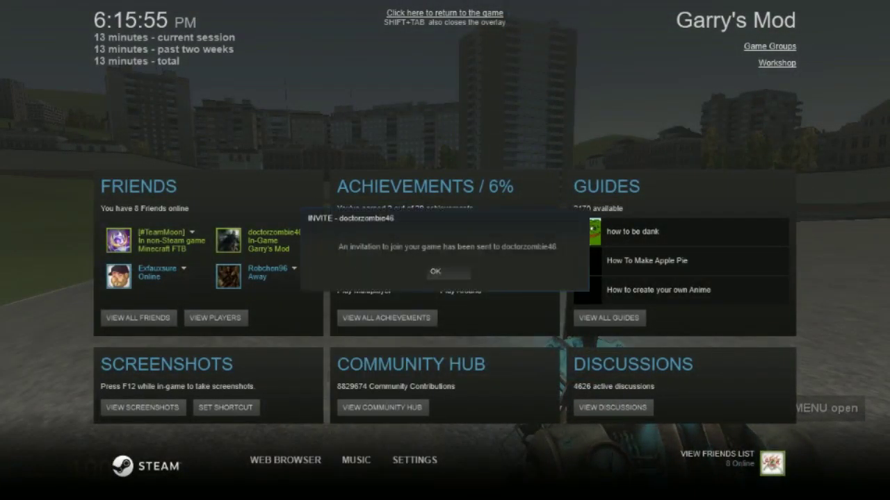
left_click(435, 271)
key("shift+Tab")
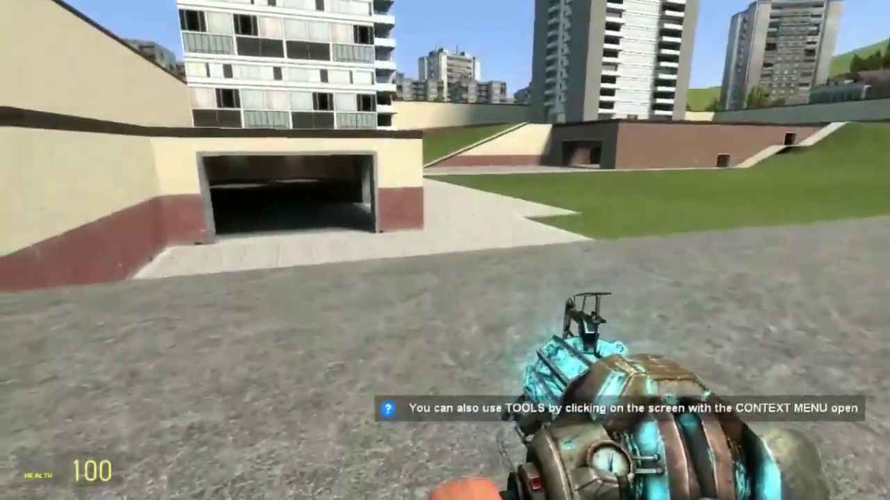
Step: Check Waluigi's bodygroup options, return to the model list, and close the chooser
key("c")
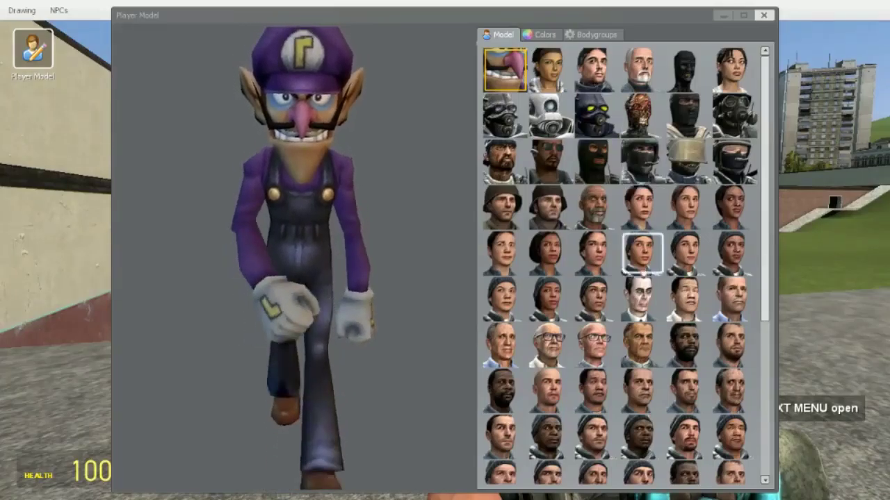
scroll(618, 264, "down", 8)
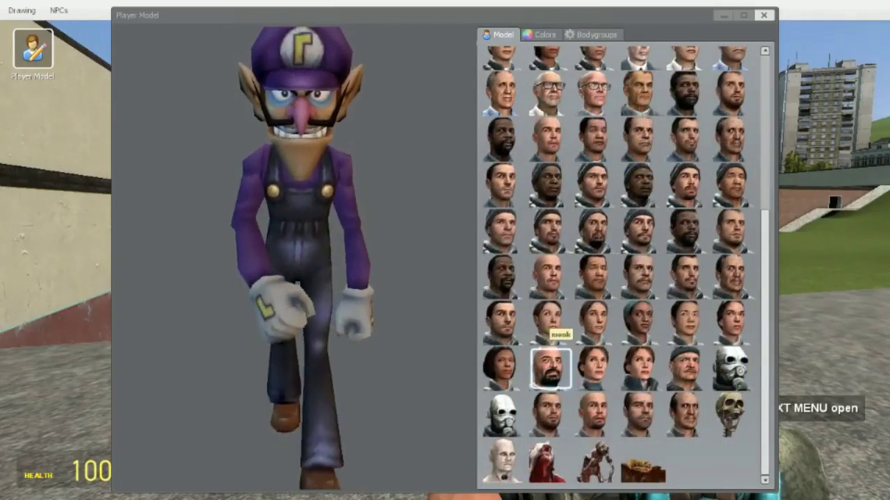
scroll(591, 277, "up", 8)
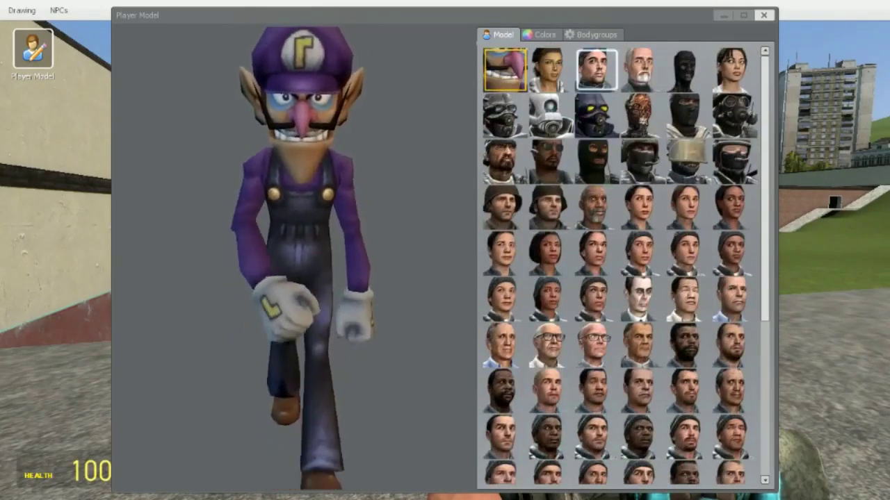
left_click(591, 35)
left_click(499, 35)
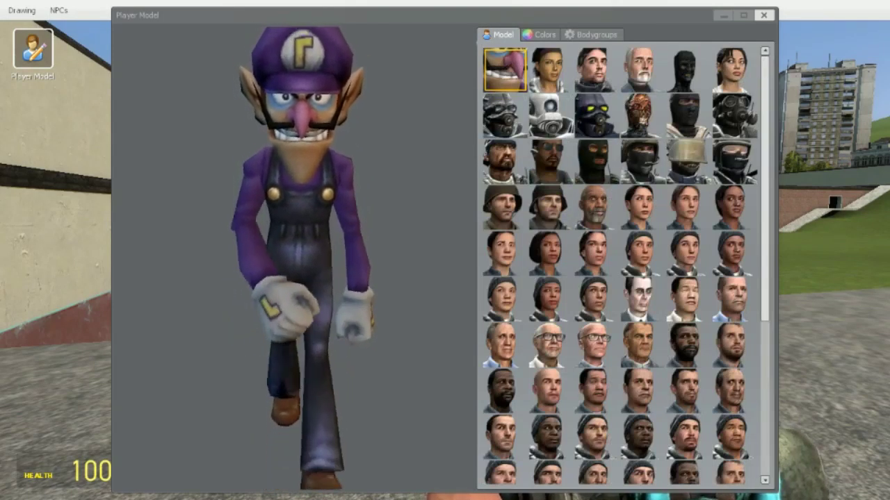
scroll(688, 160, "down", 5)
scroll(688, 160, "up", 5)
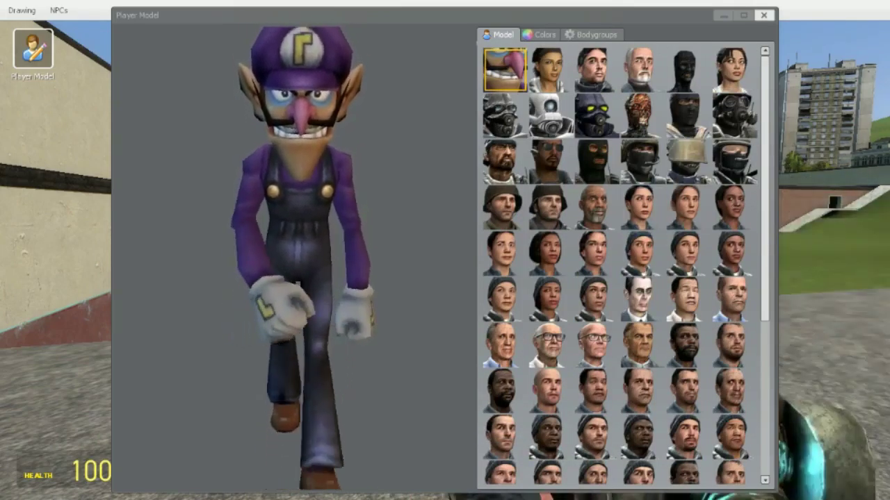
key("c")
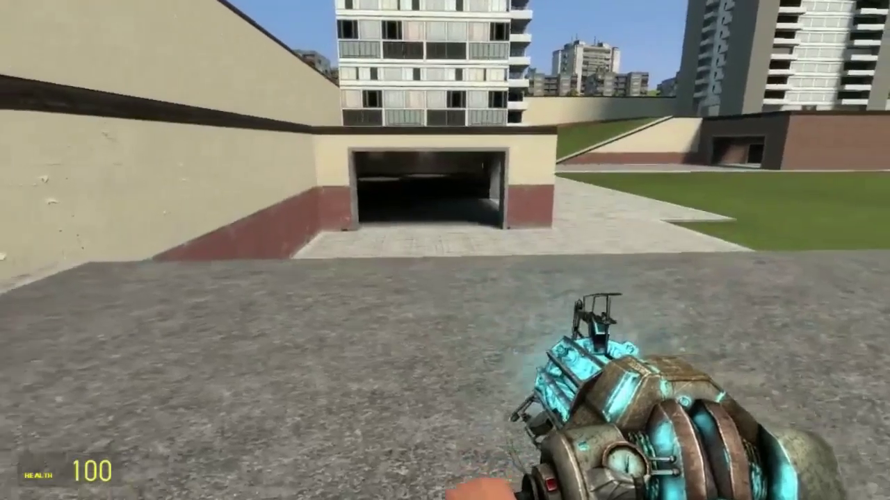
Step: Walk around gm_construct, briefly reopen the player model chooser, then open the spawn menu
key("w")
key("w")
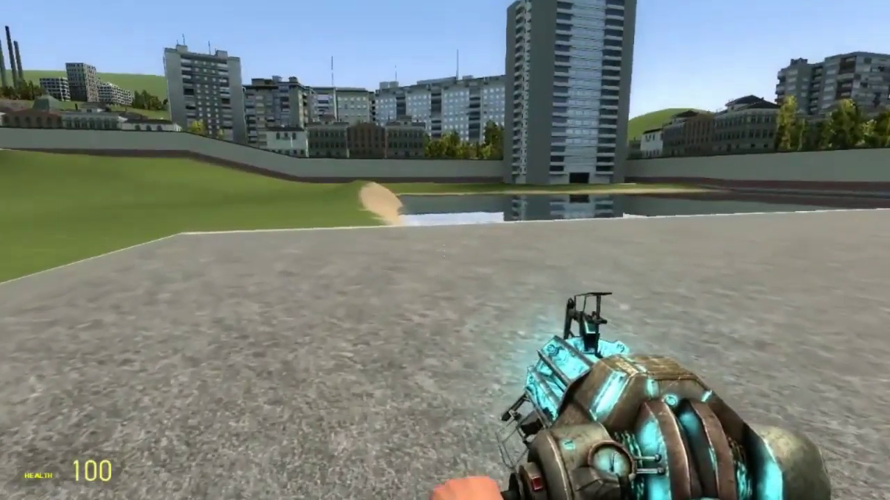
key("c")
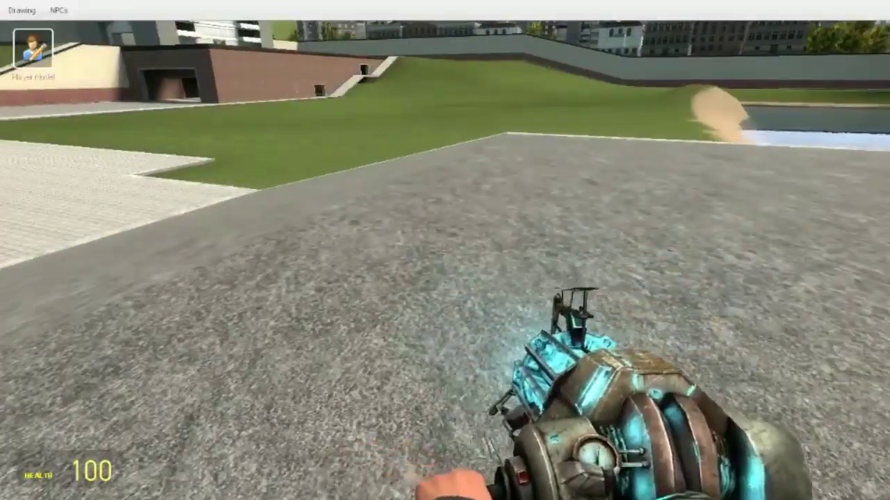
left_click(33, 49)
key("c")
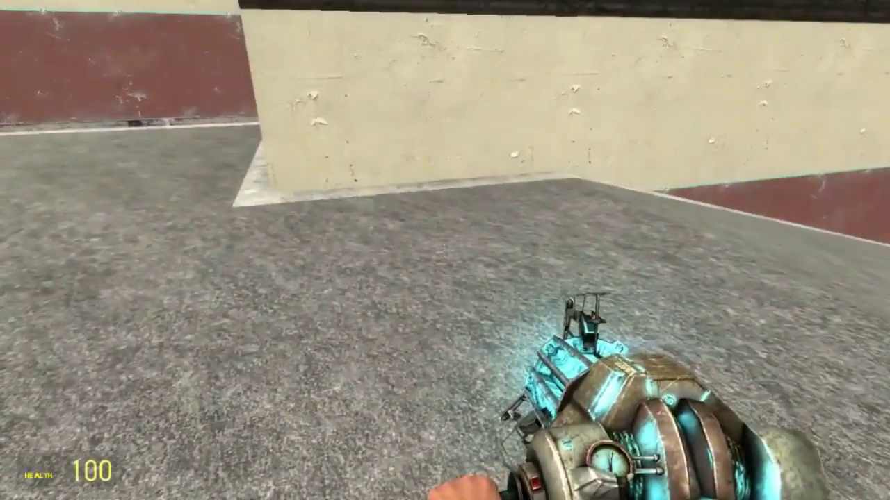
key("q")
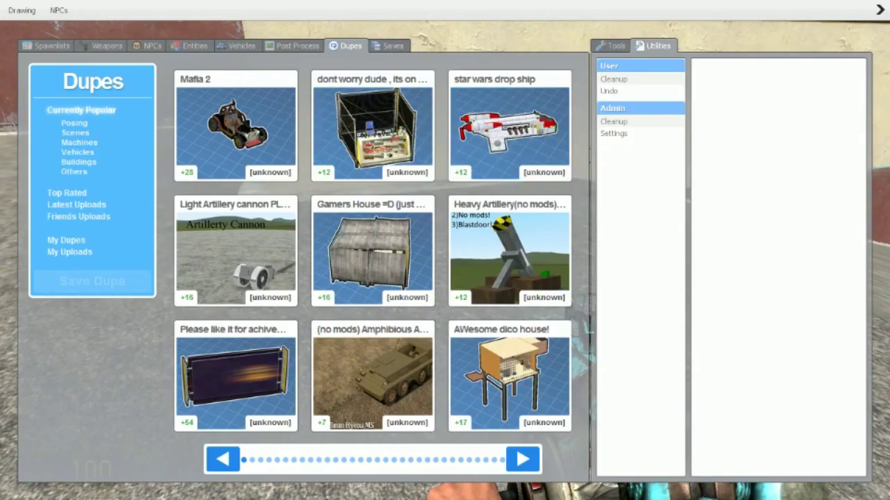
Step: Browse the Other and Half-Life 2 weapon categories, glancing at Tools and Utilities
left_click(106, 46)
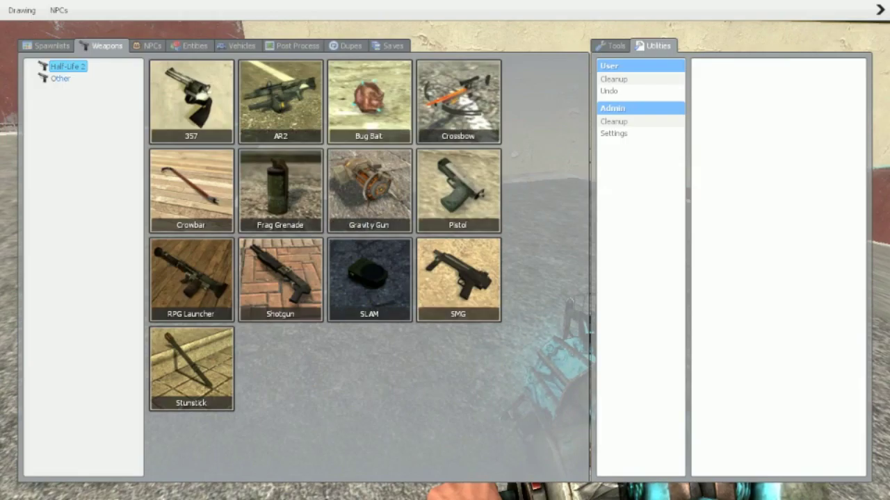
left_click(60, 78)
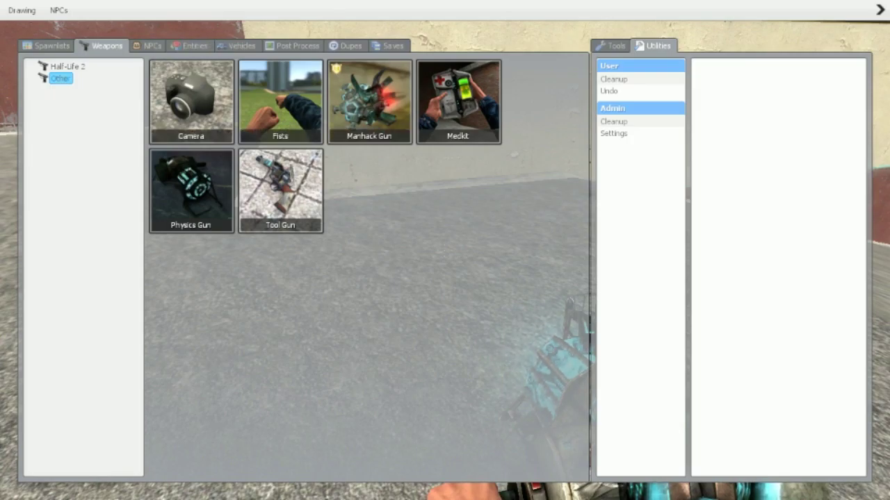
left_click(616, 45)
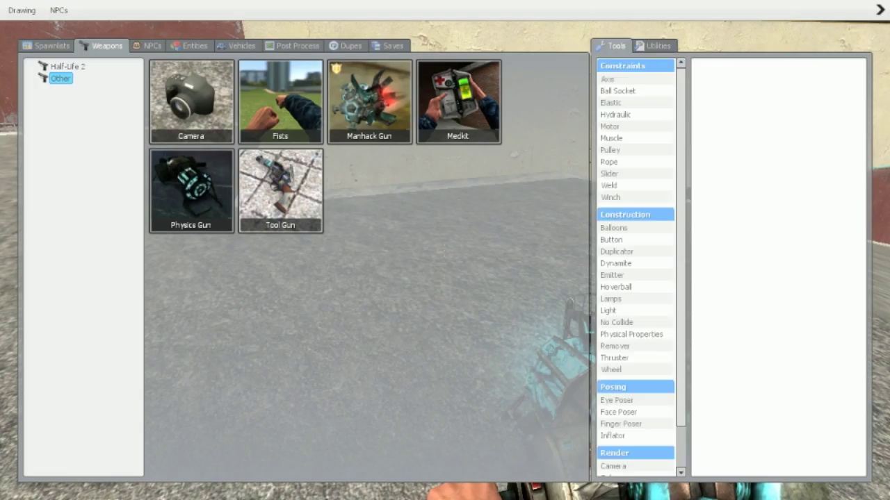
left_click(654, 46)
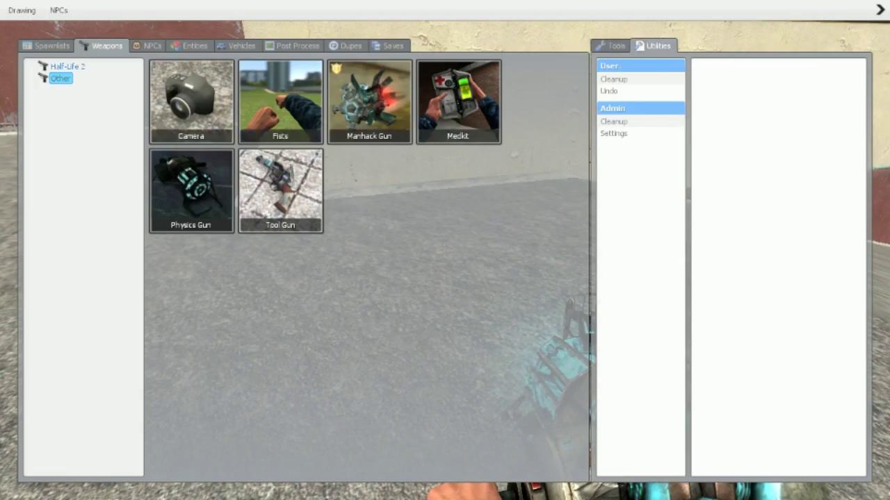
left_click(67, 66)
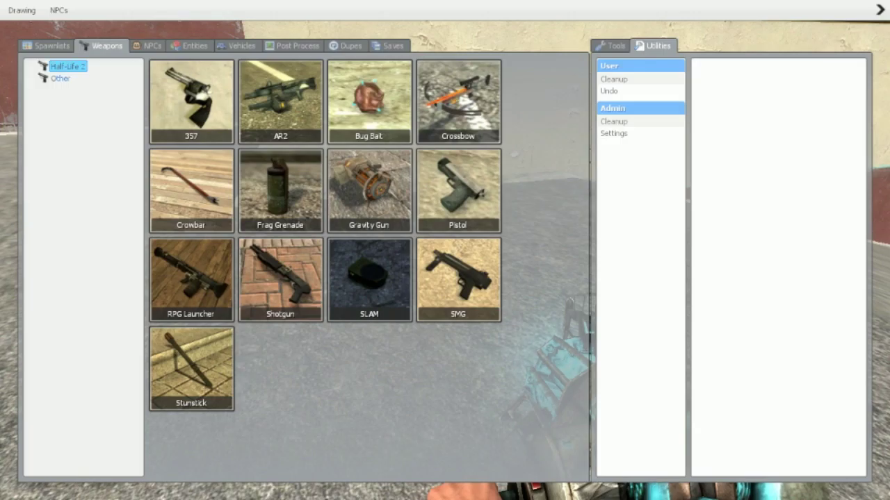
left_click(60, 77)
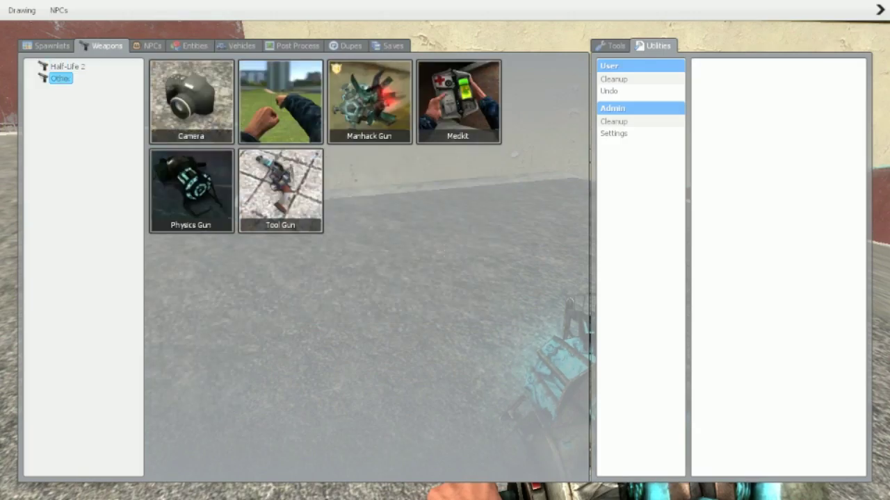
Step: Look through the NPCs and Entities lists, then show the Construction Props spawnlist
left_click(147, 46)
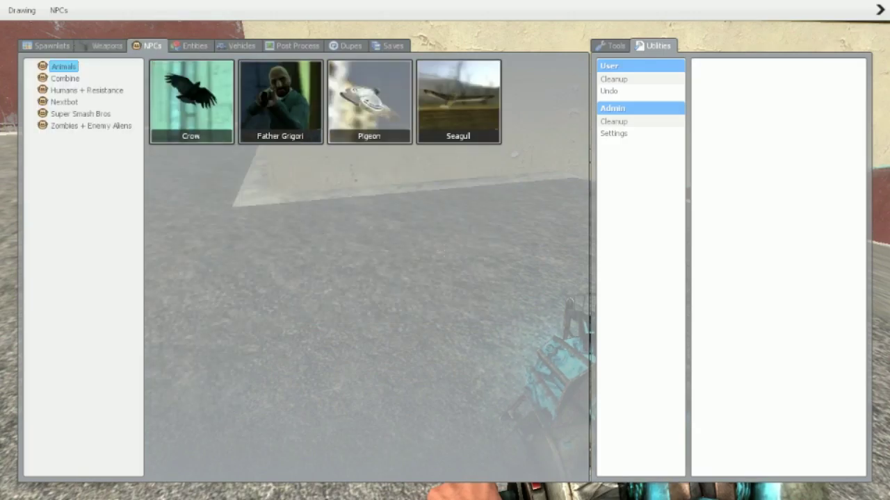
left_click(191, 45)
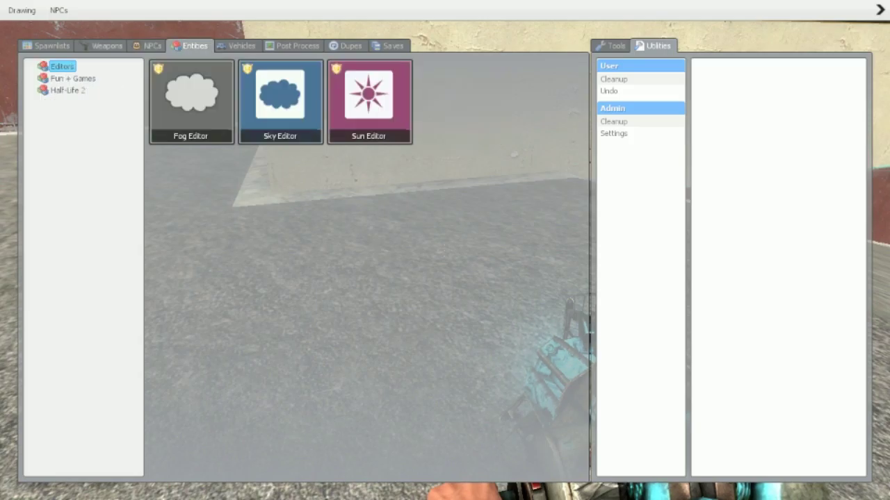
left_click(47, 45)
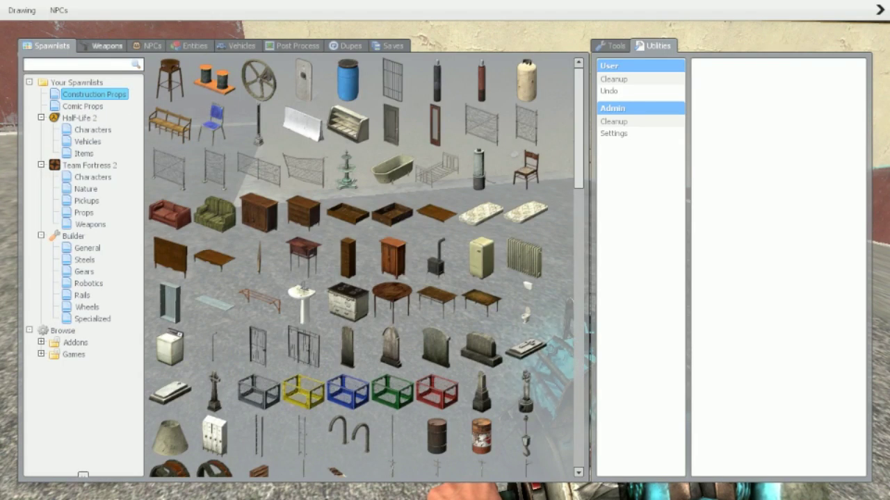
Step: View the Builder spawnlist's wheel props and post-process effects, then return to popular dupes
left_click(106, 45)
left_click(47, 45)
key("q")
key("q")
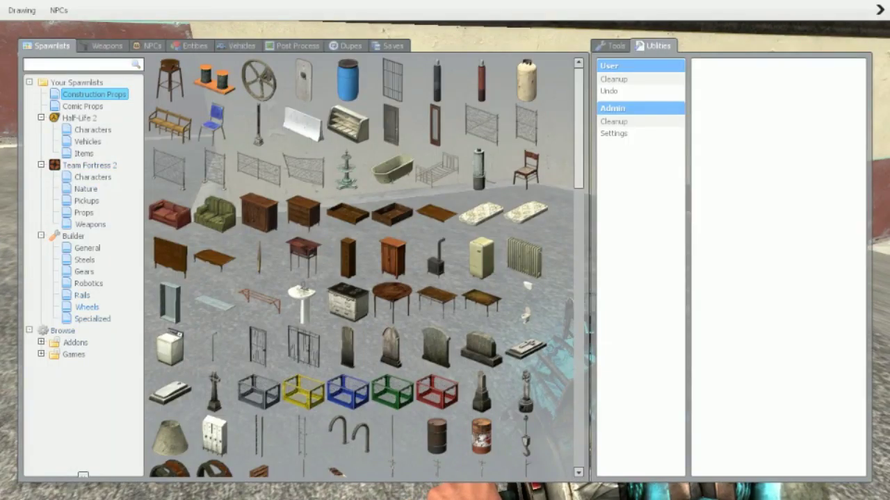
left_click(86, 307)
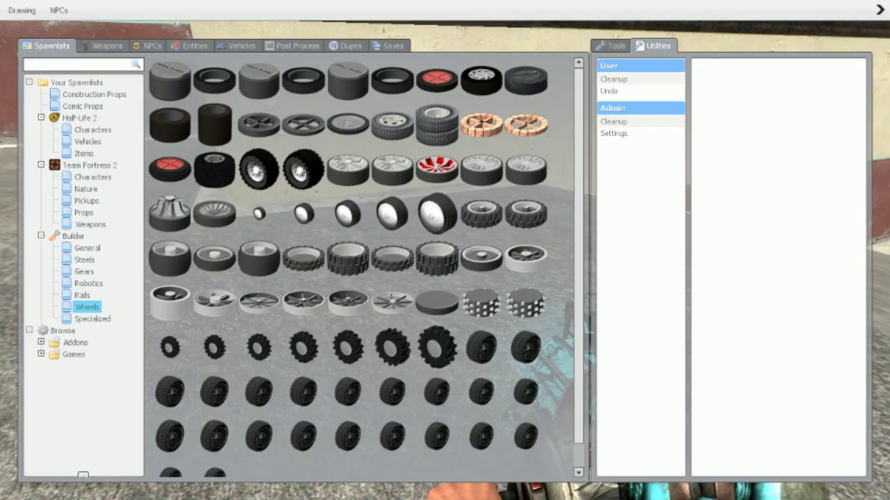
key("q")
key("q")
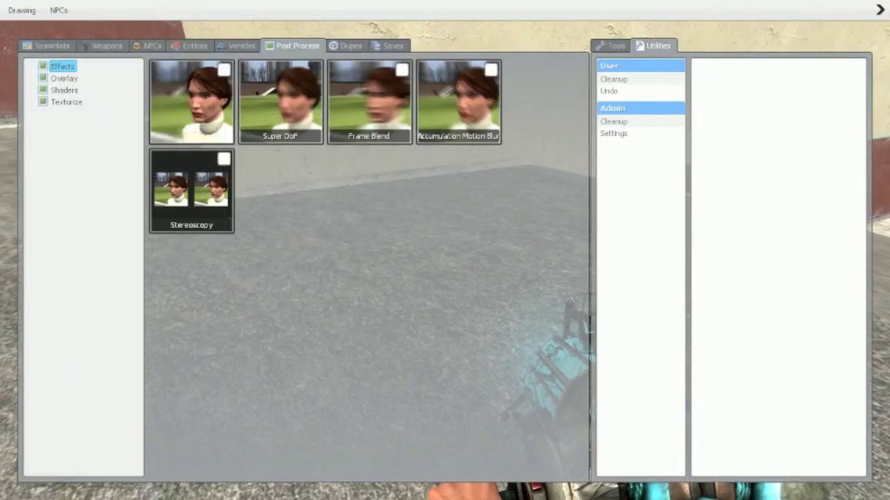
left_click(348, 46)
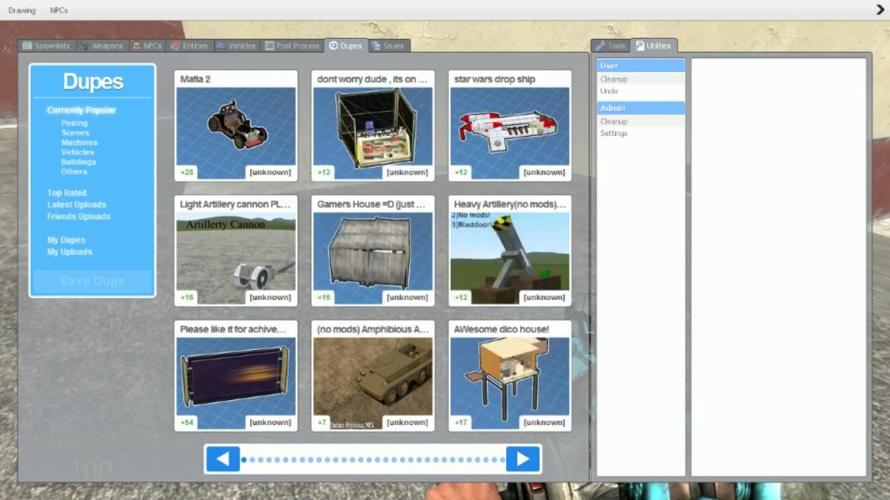
Step: Go to the next dupes page, deploy Mario Pixel Art, and close the spawn menu
left_click(522, 459)
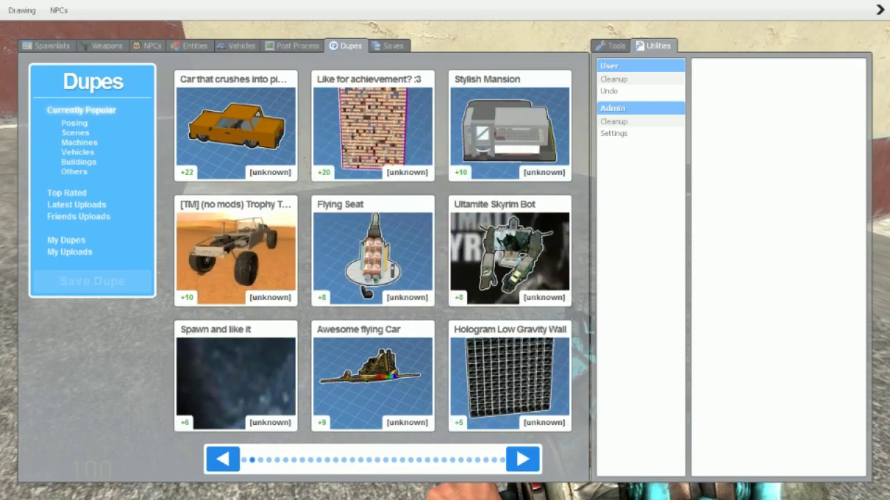
key("q")
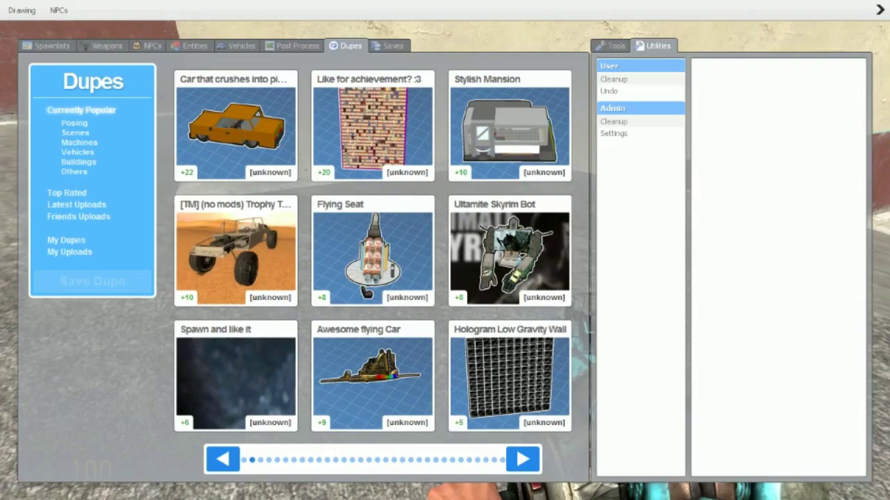
scroll(367, 294, "down", 1)
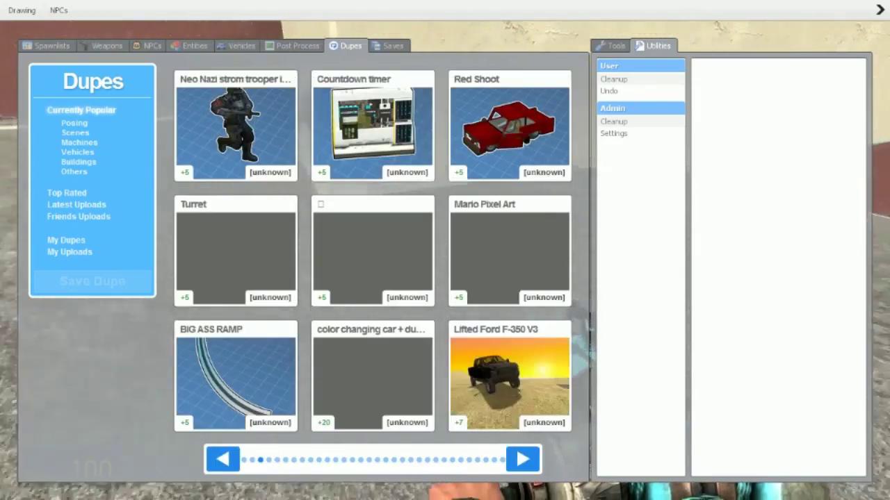
key("q")
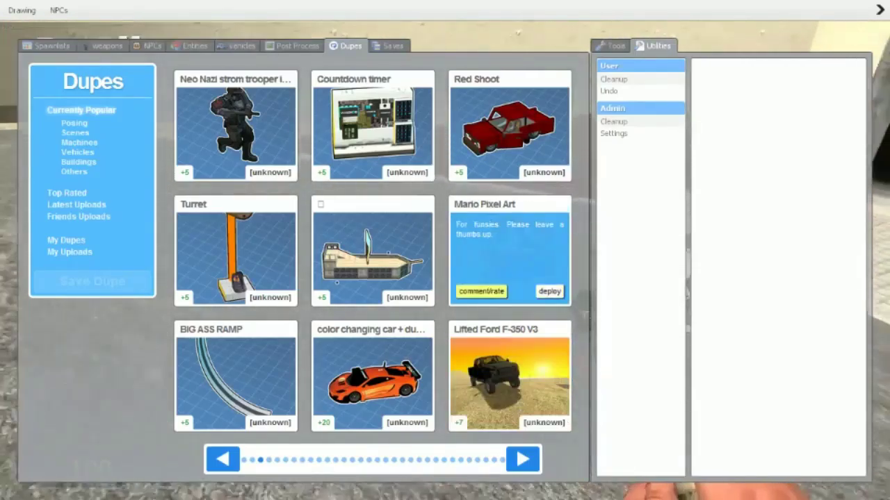
key("q")
key("q")
key("q")
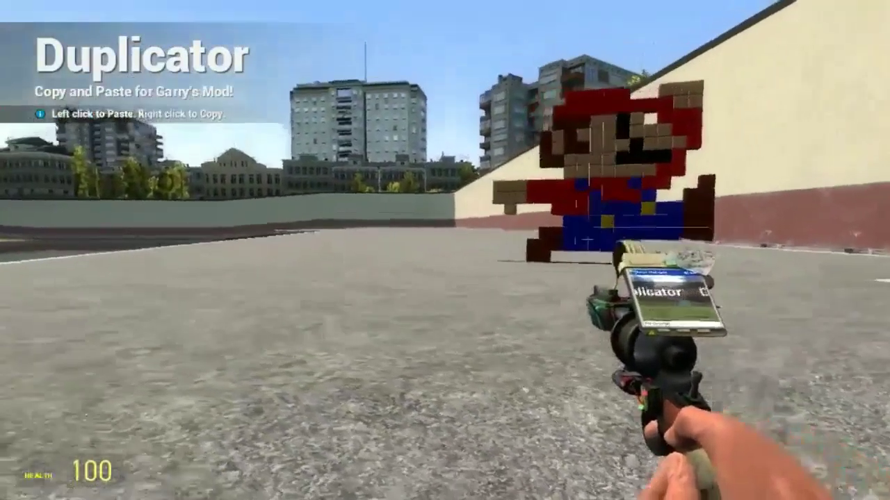
Step: Paste the Mario Pixel Art with the Duplicator until prop-limit errors, then reopen Dupes
left_click(445, 250)
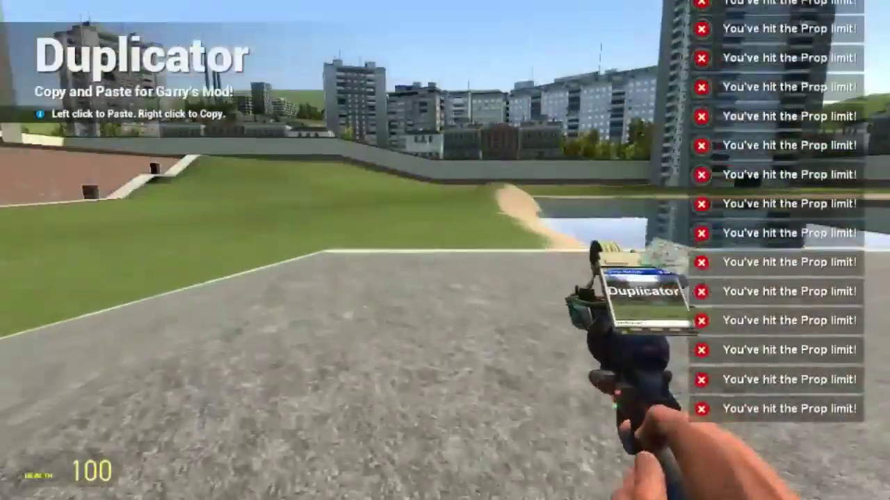
key("q")
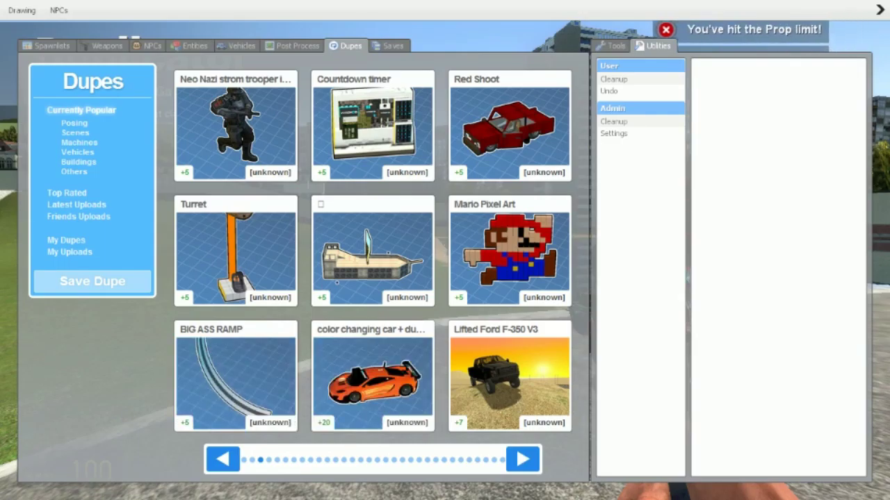
Step: Advance five pages through Currently Popular dupes to the Bulletproof jeep with gun page
left_click(522, 459)
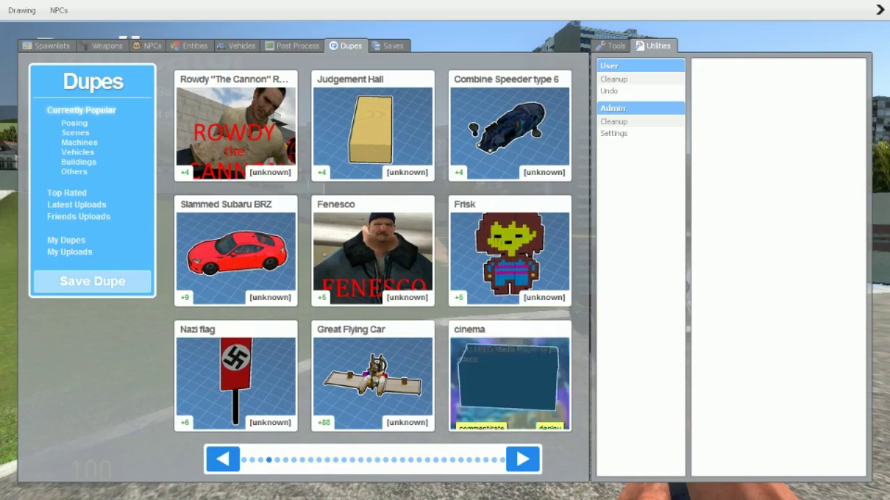
left_click(522, 459)
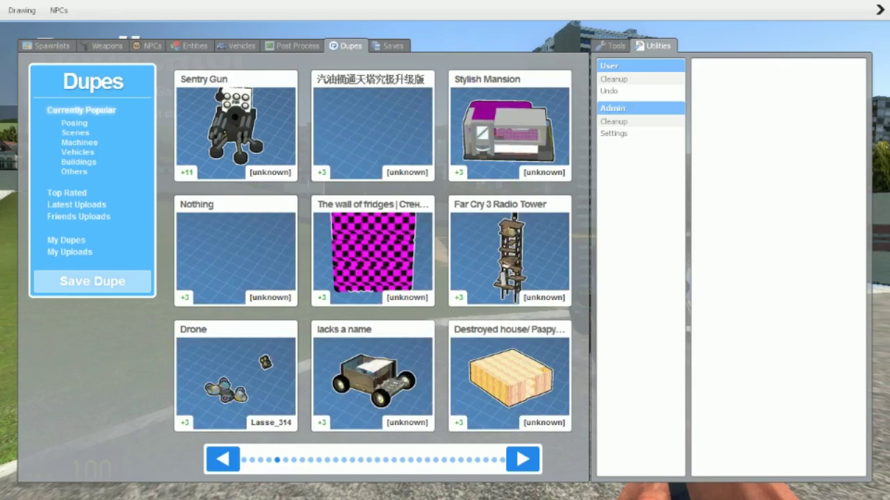
left_click(522, 459)
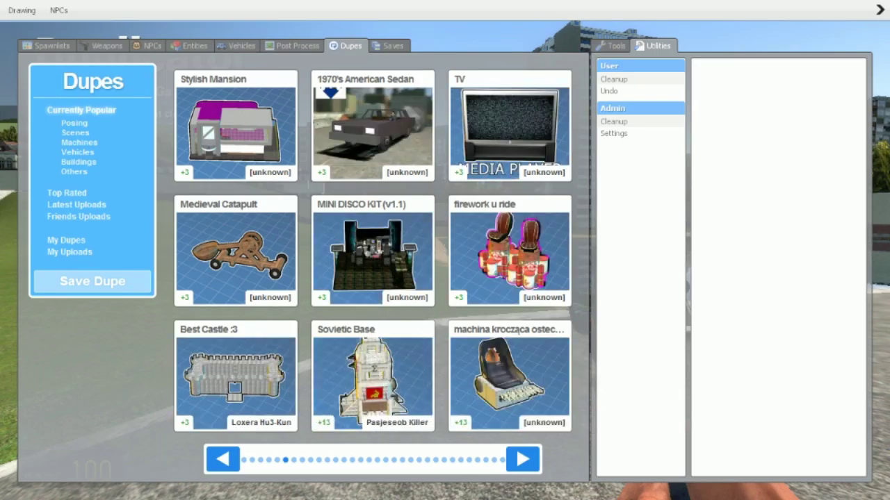
left_click(521, 459)
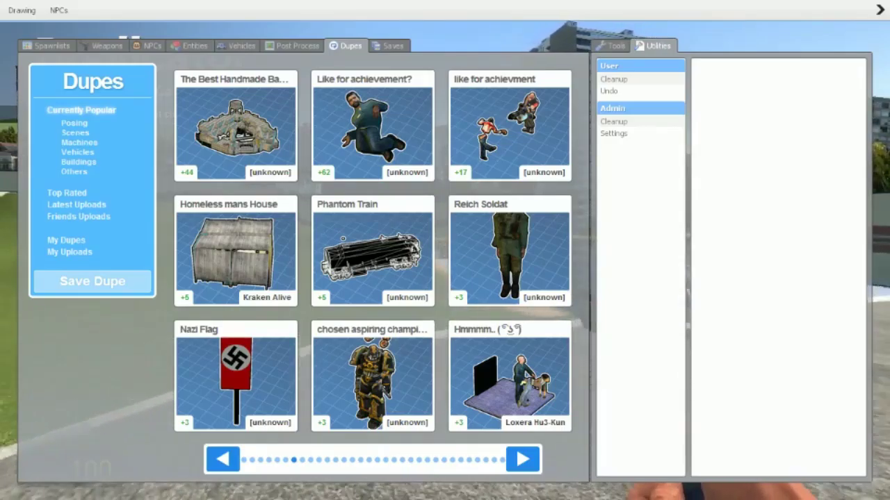
left_click(522, 459)
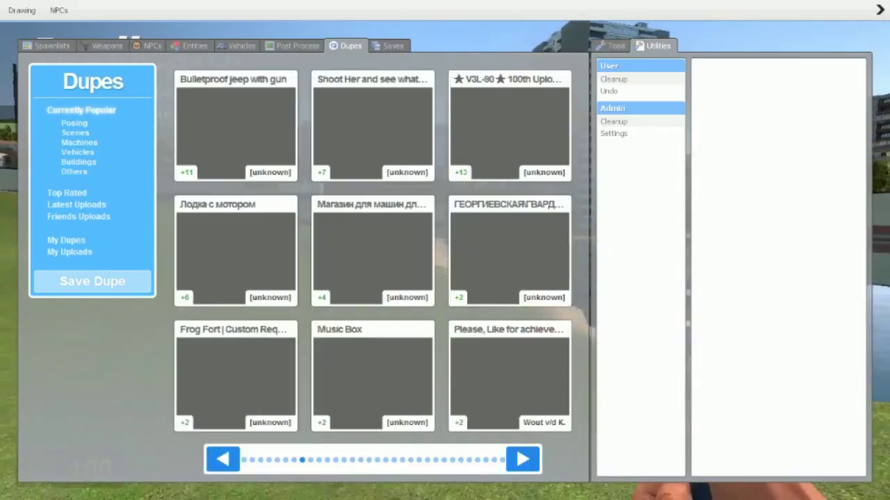
Step: Keep paging popular dupes, toggling the spawn menu, until the Tron bike page appears
key("q")
key("q")
key("q")
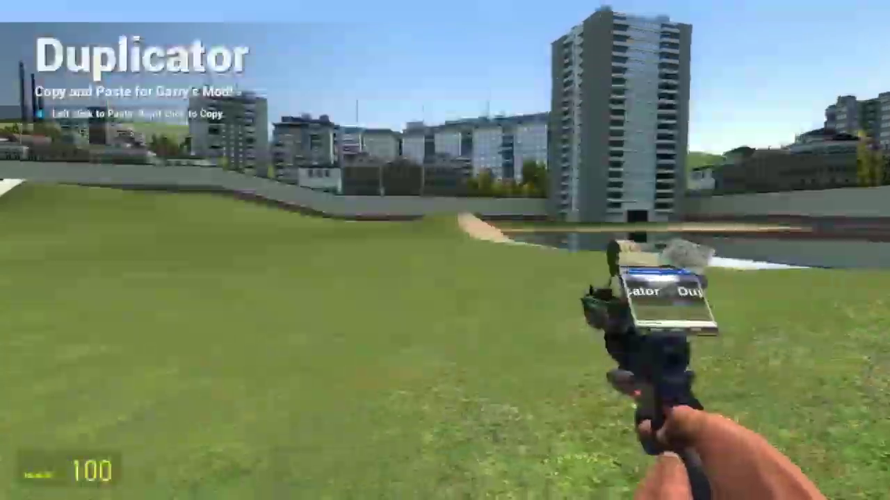
key("q")
left_click(522, 458)
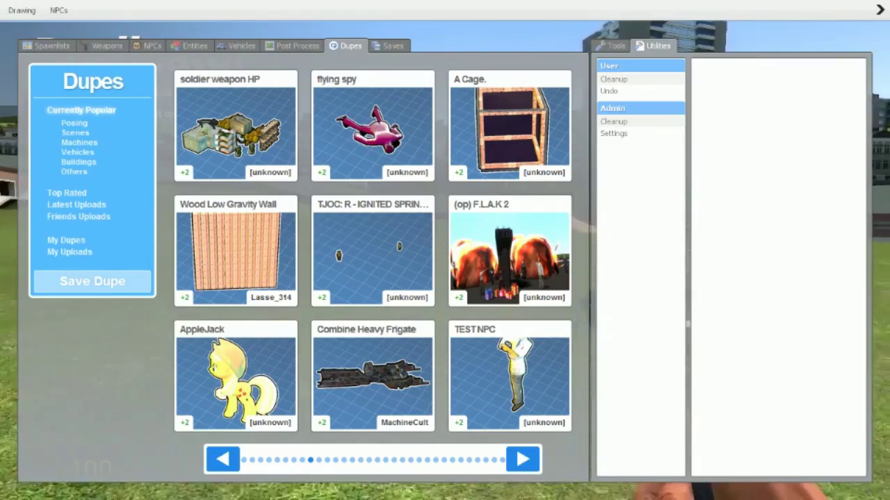
left_click(522, 458)
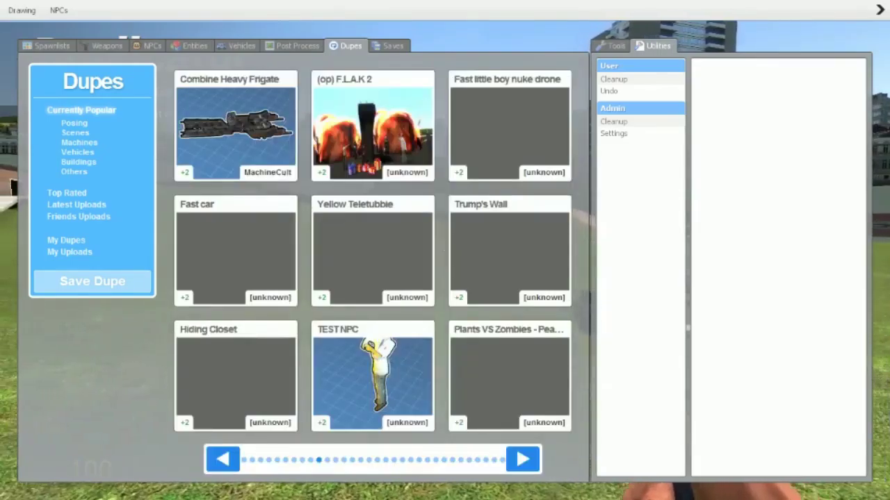
key("q")
key("q")
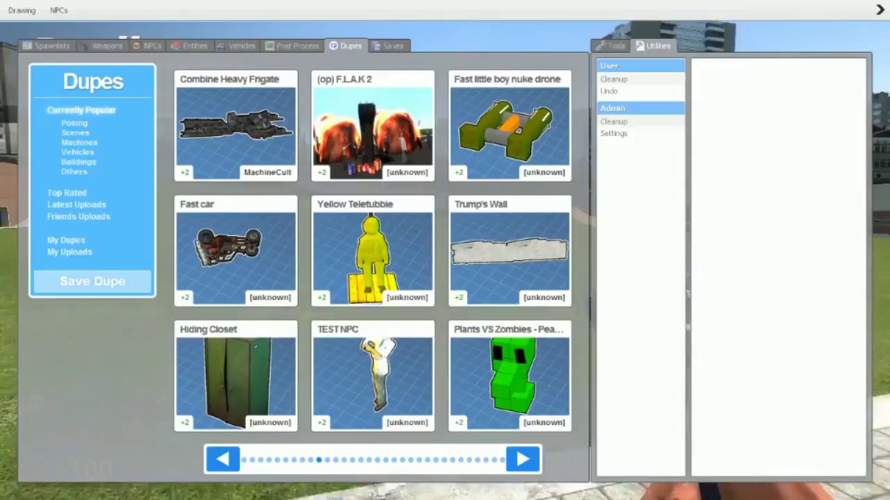
key("q")
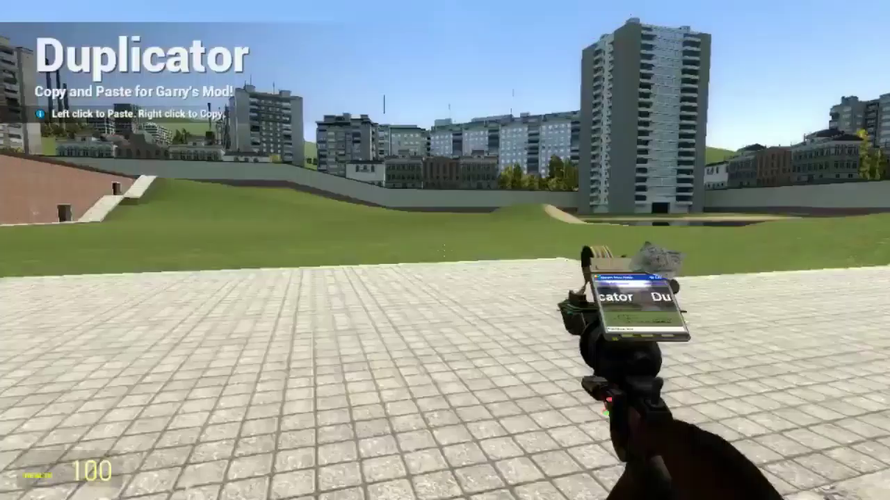
key("q")
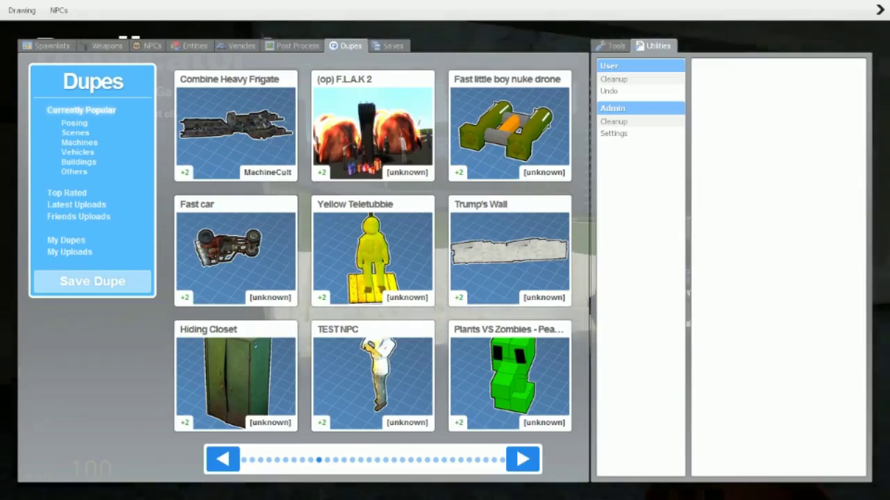
left_click(522, 459)
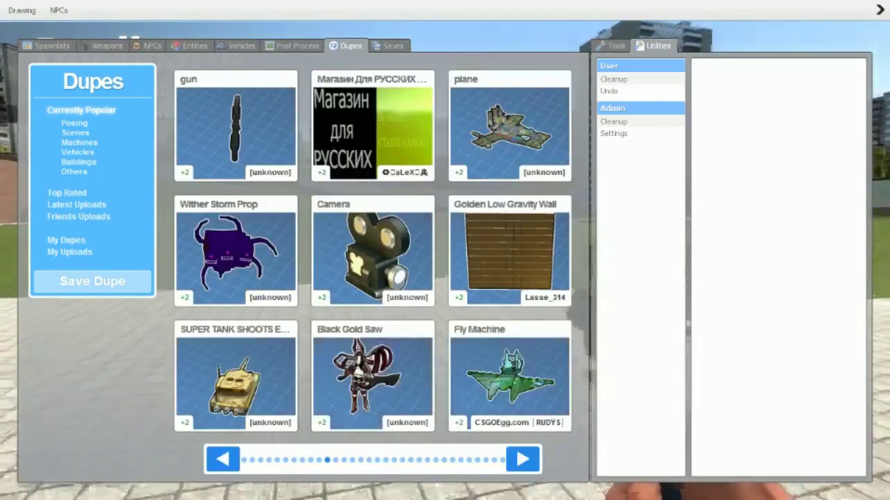
key("q")
key("q")
left_click(81, 110)
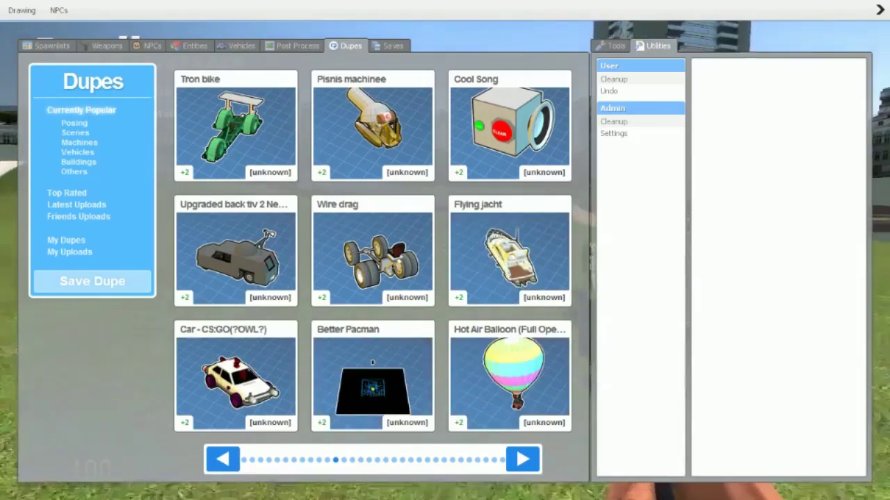
key("q")
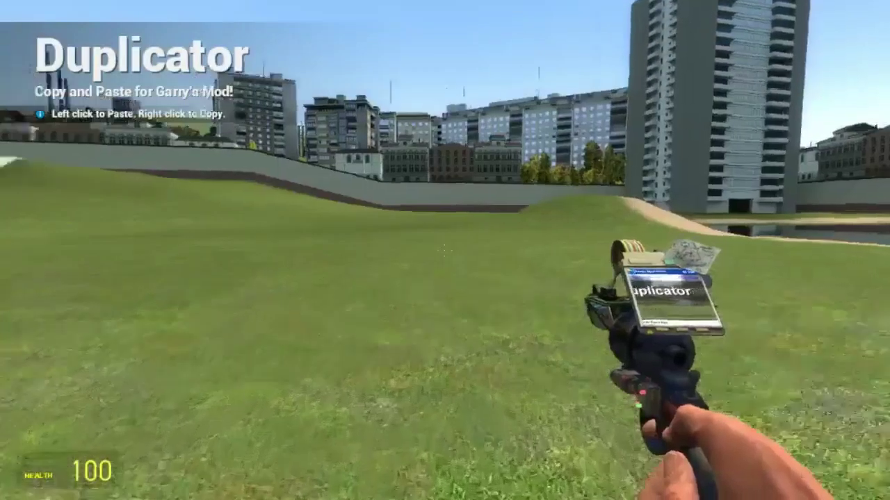
key("q")
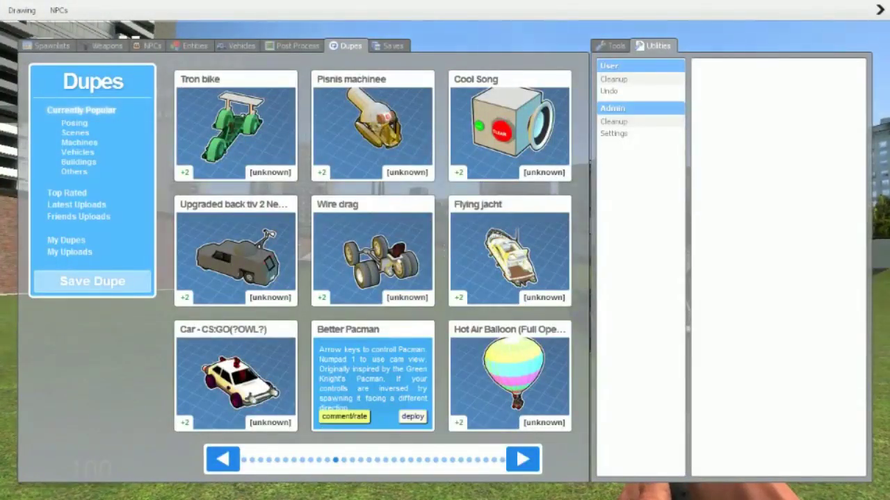
Step: Try pasting the dupe twice more, then pause the game
left_click(413, 417)
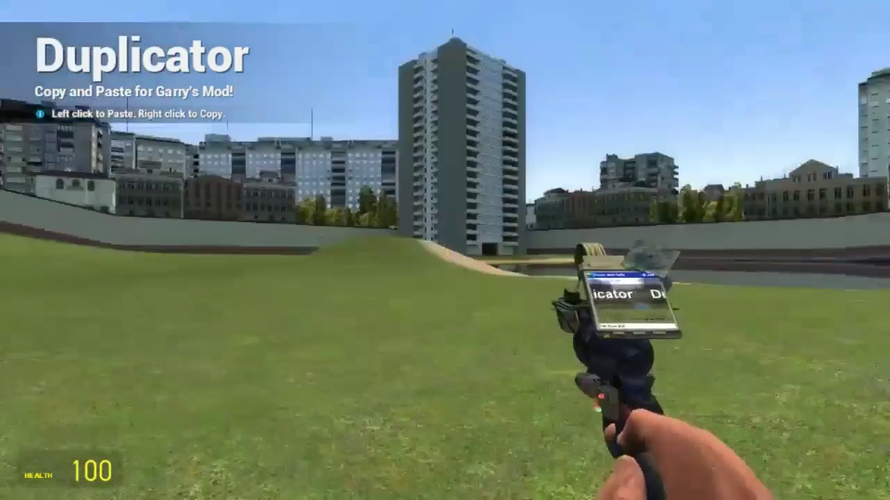
left_click(445, 250)
key("Escape")
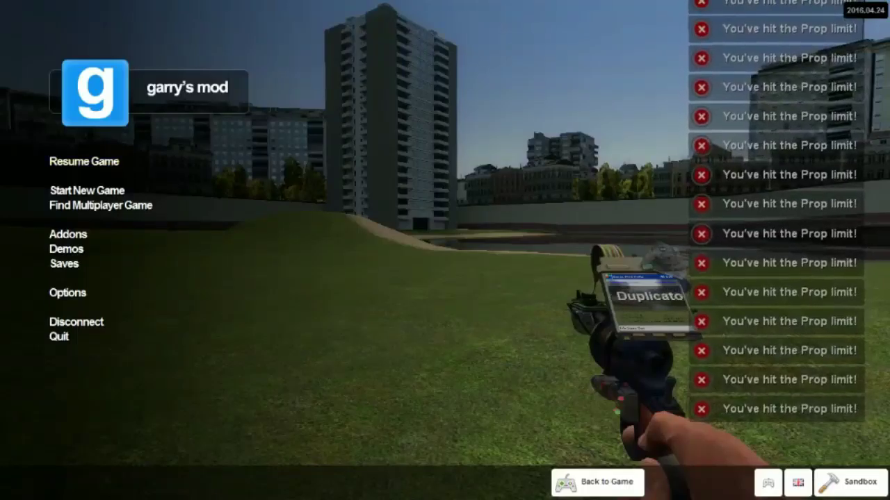
Step: Launch a new game set to Single Player on gm_flatgrass
left_click(87, 191)
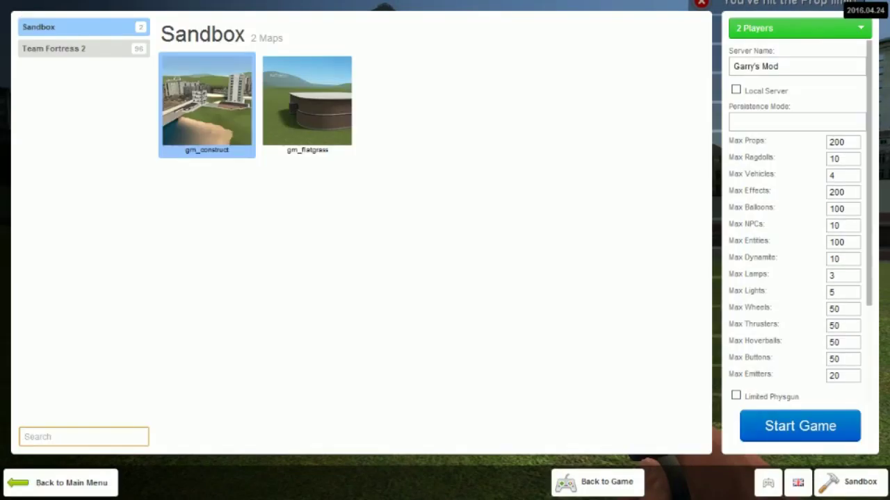
left_click(799, 28)
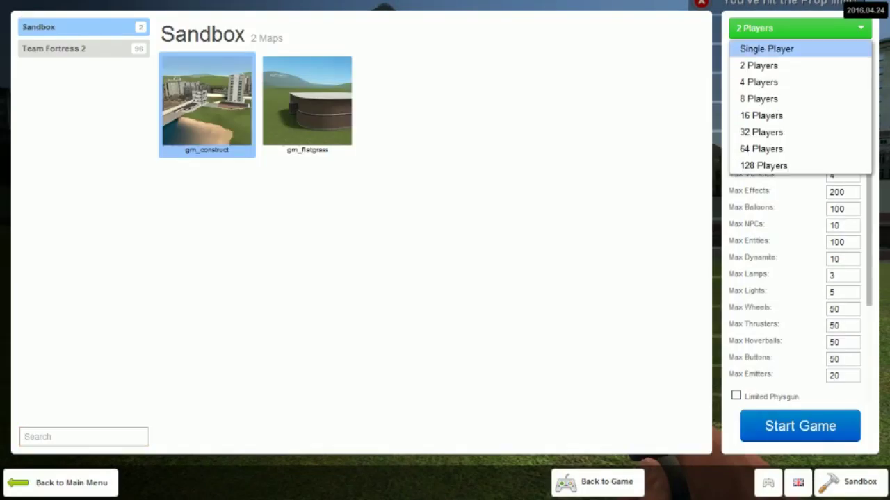
left_click(765, 47)
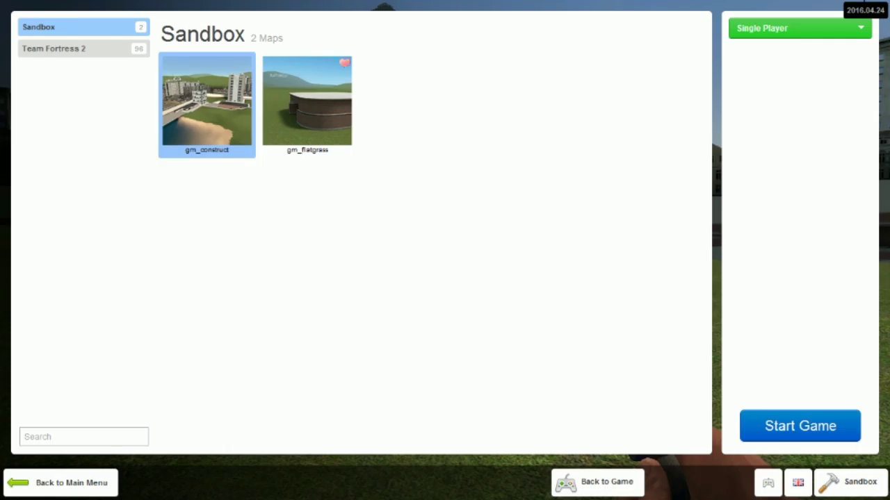
left_click(307, 104)
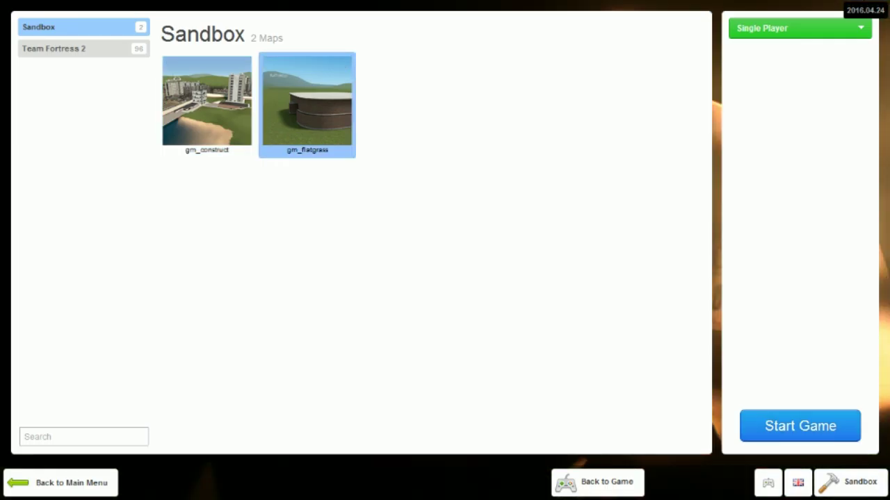
left_click(799, 425)
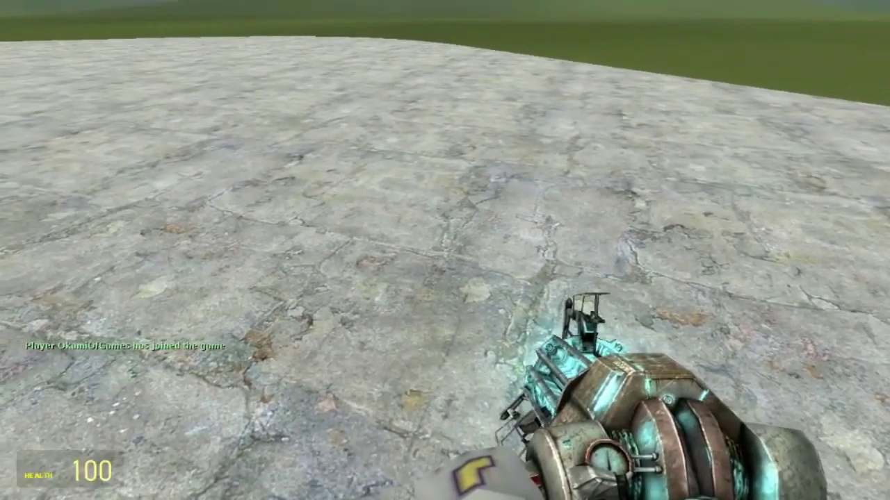
Step: Preview several player models, including Inkling girl and Waluigi, and settle on the white Amaterasu wolf
key("c")
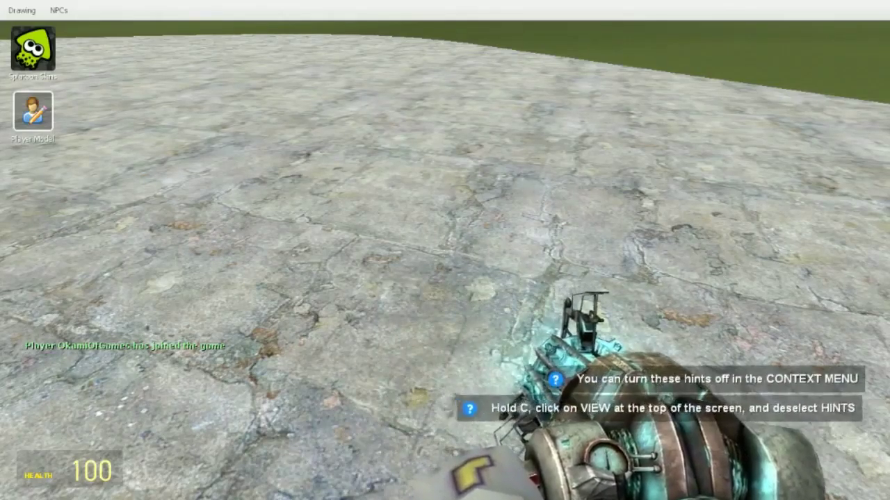
left_click(33, 111)
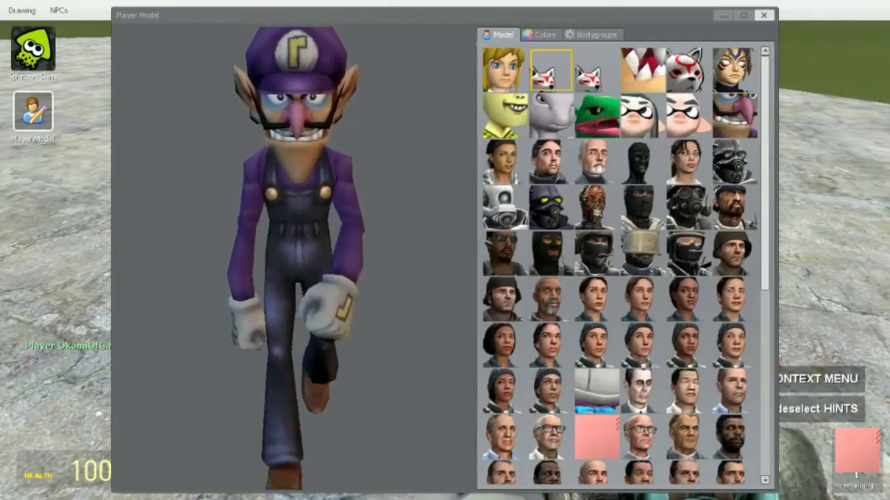
left_click(596, 69)
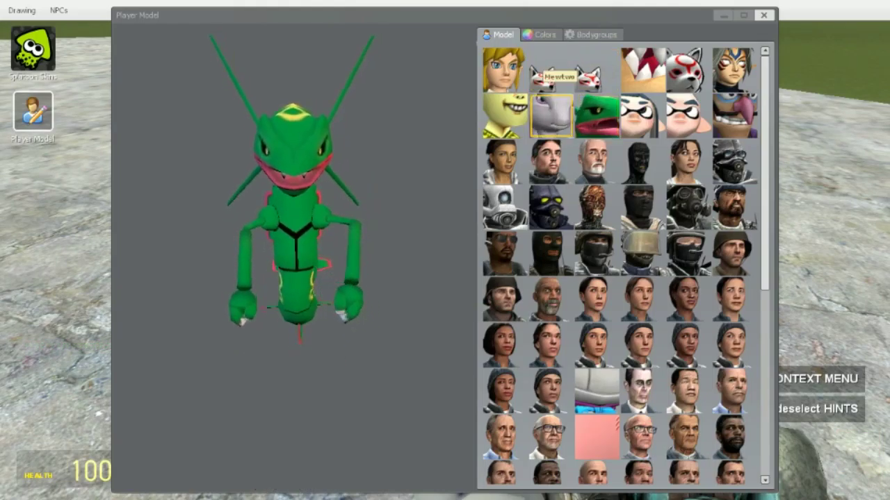
left_click(552, 115)
left_click(506, 114)
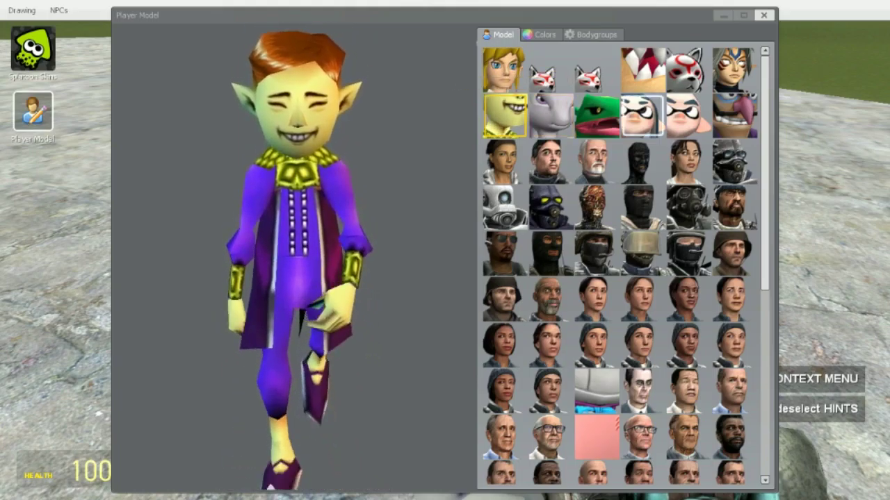
left_click(640, 115)
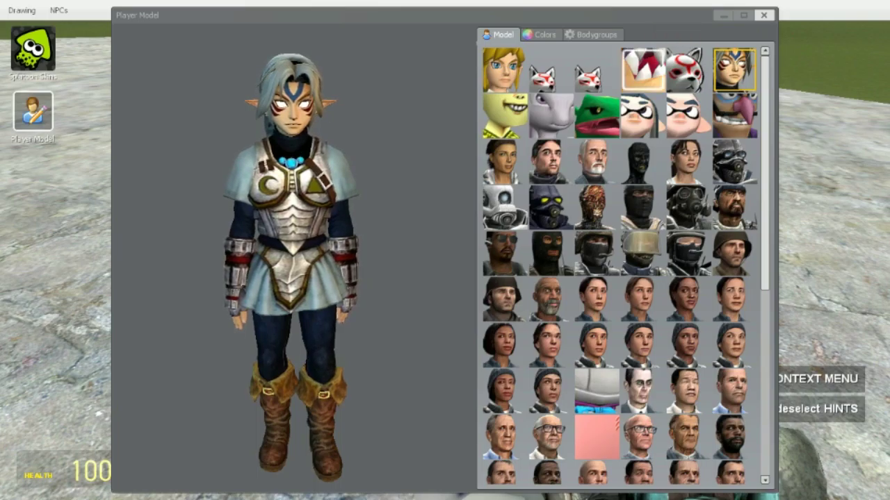
left_click(643, 69)
left_click(734, 114)
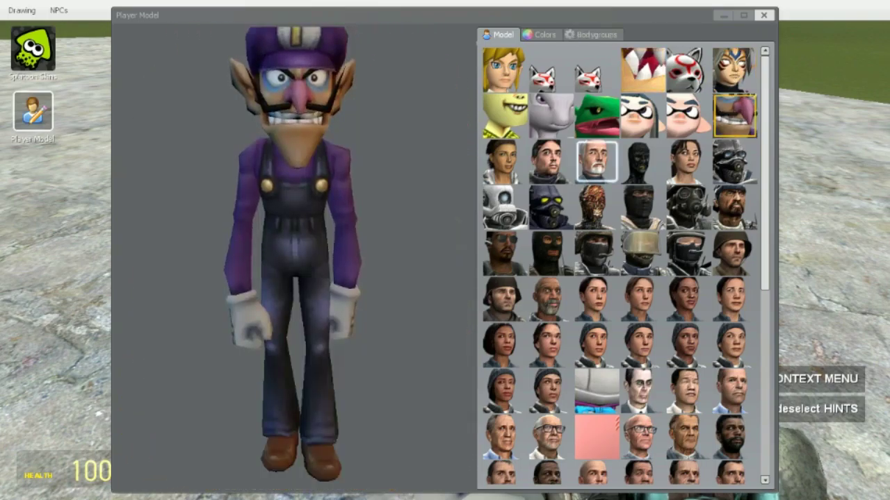
left_click(551, 70)
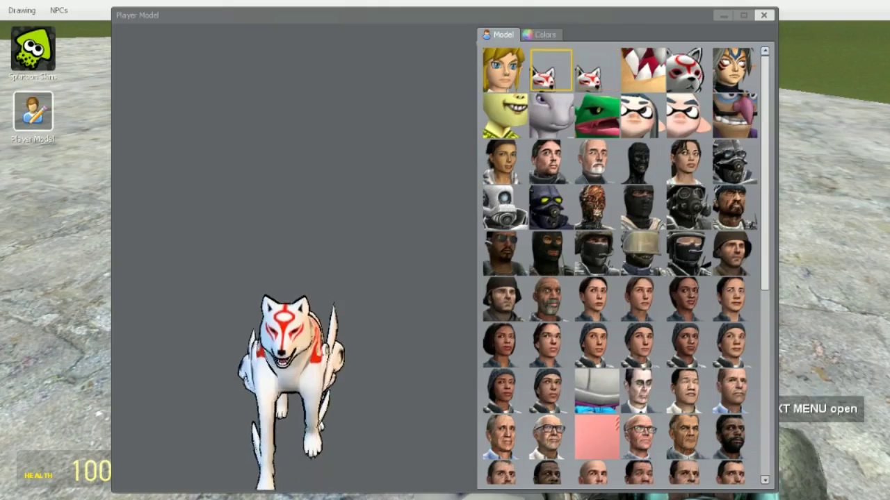
key("q")
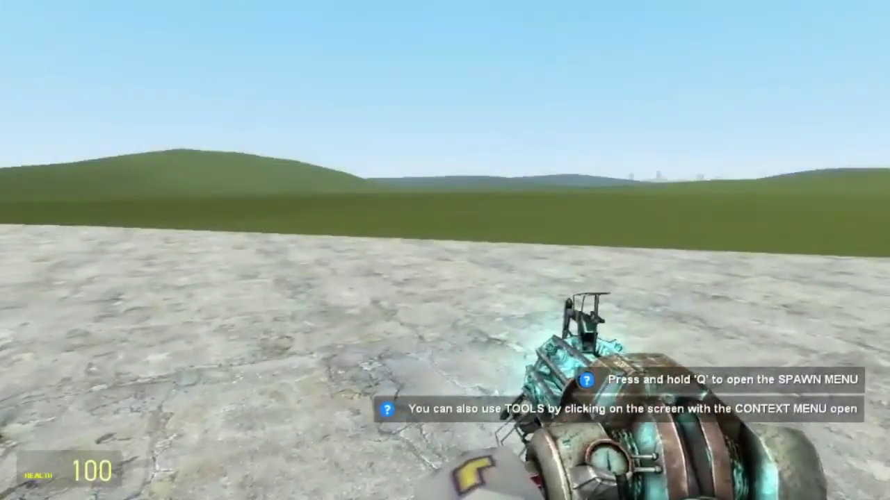
Step: Bring up the spawn menu's Dupes browser and jump ahead to a later page
key("q")
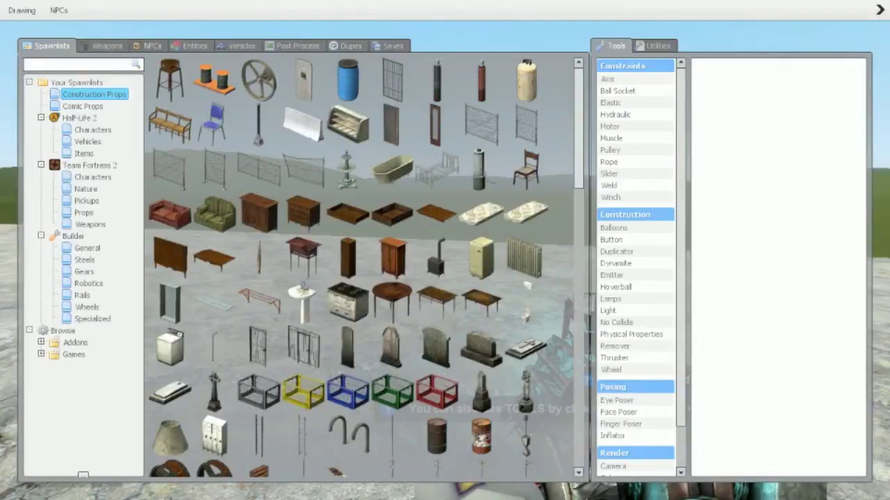
left_click(348, 46)
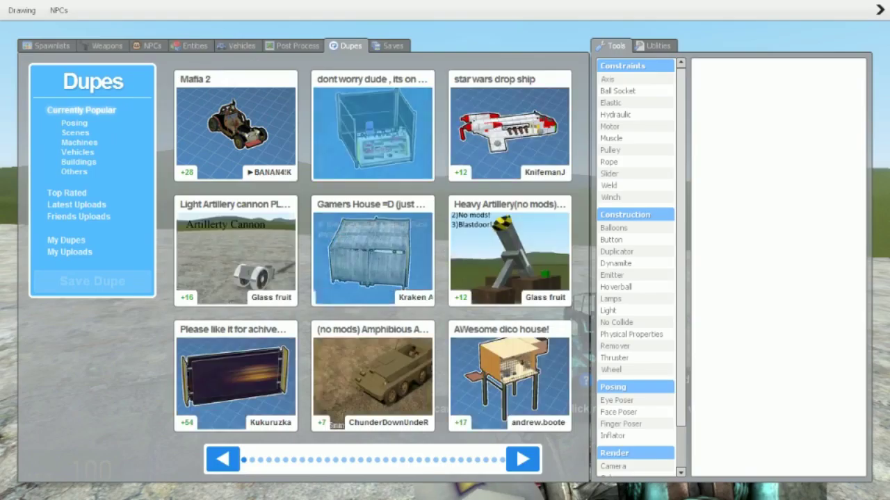
left_click(285, 460)
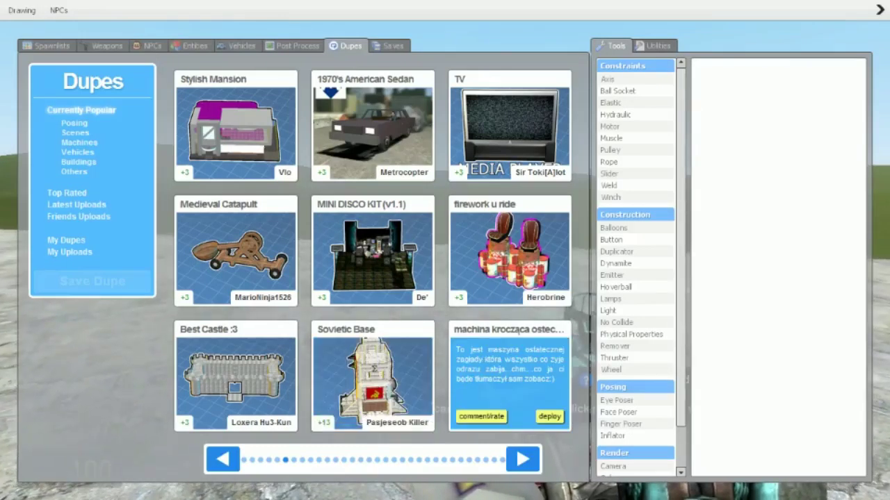
key("q")
key("q")
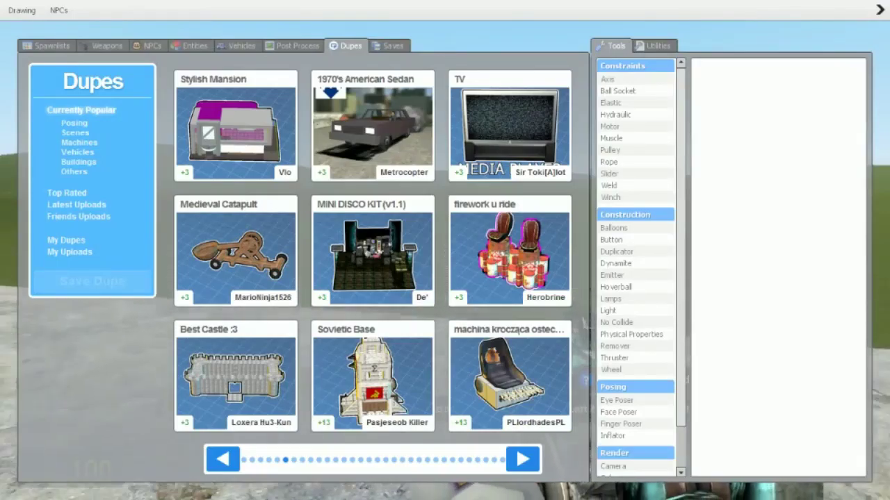
Step: Advance eleven more pages through the popular Workshop dupes
left_click(522, 459)
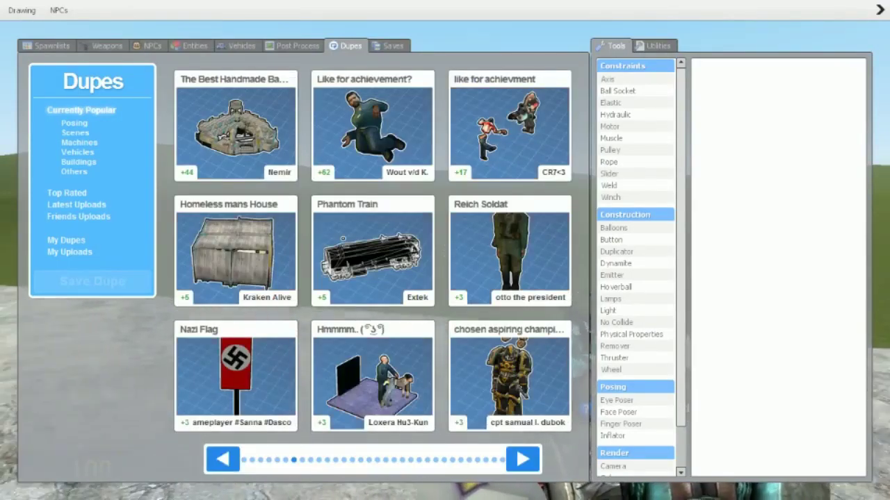
left_click(523, 459)
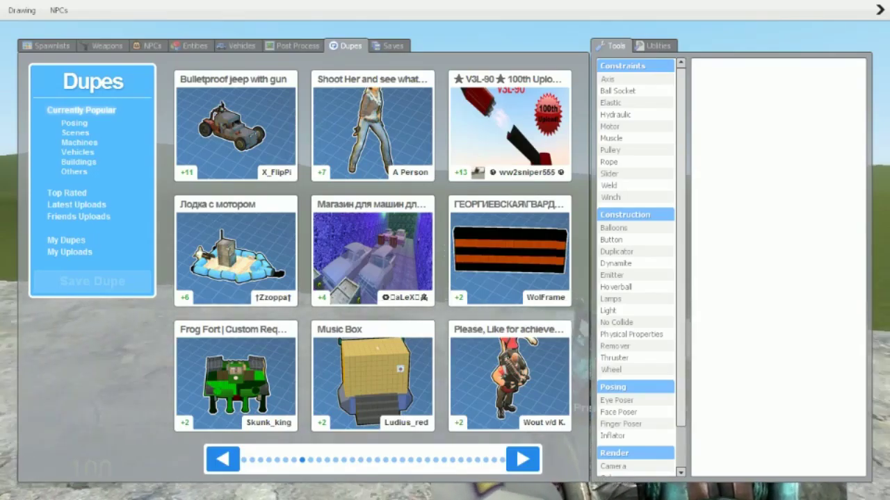
left_click(522, 459)
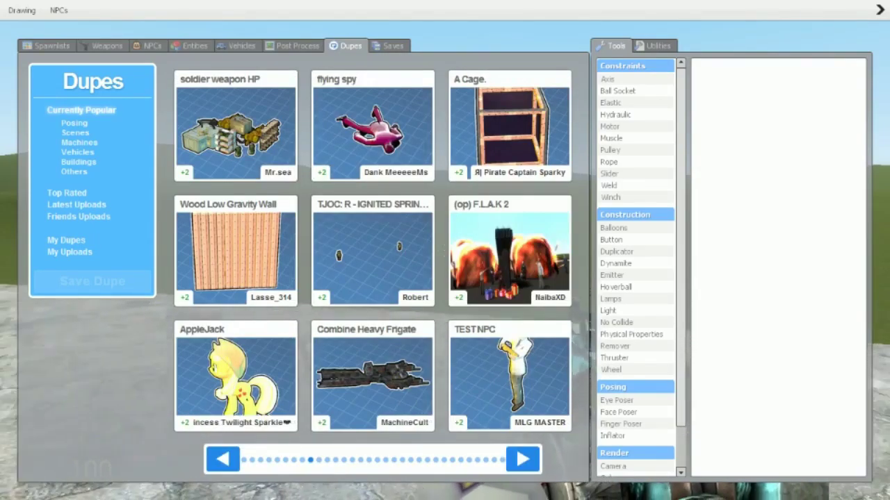
left_click(523, 460)
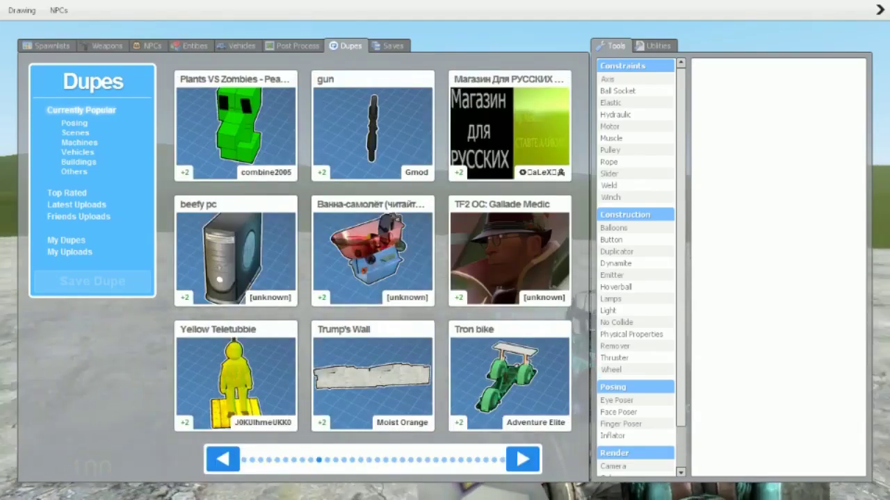
left_click(522, 459)
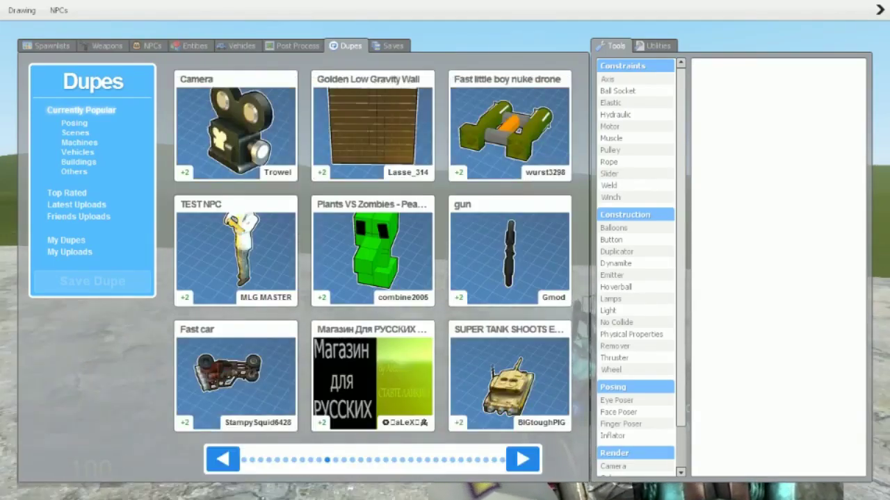
left_click(522, 459)
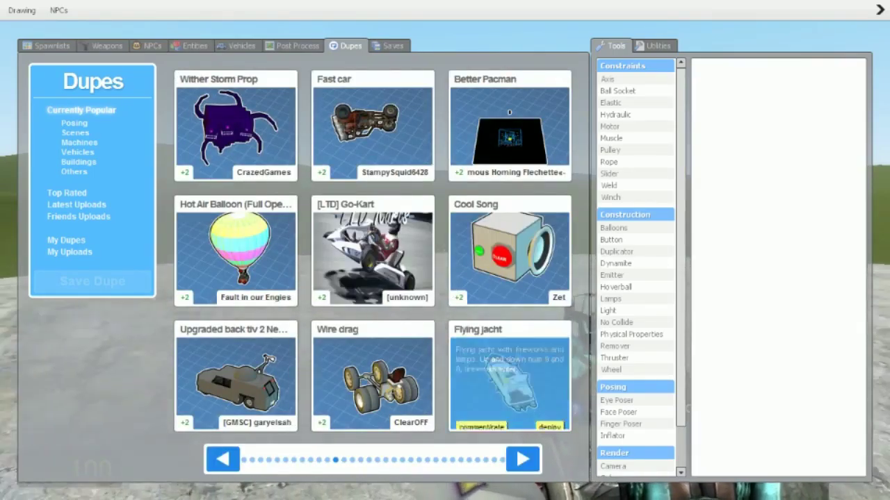
left_click(523, 459)
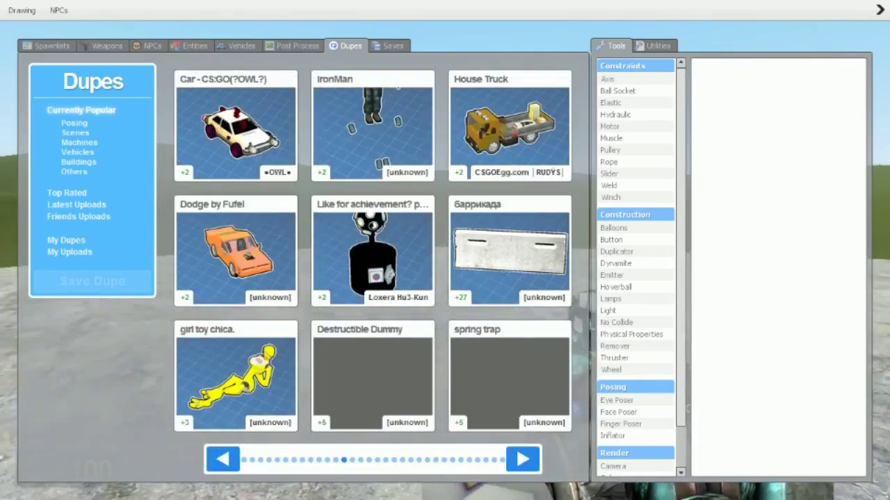
left_click(522, 459)
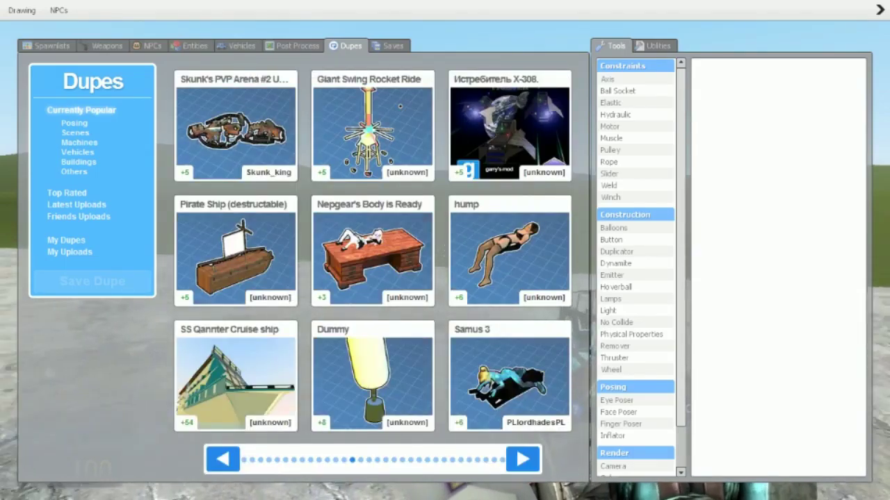
left_click(523, 459)
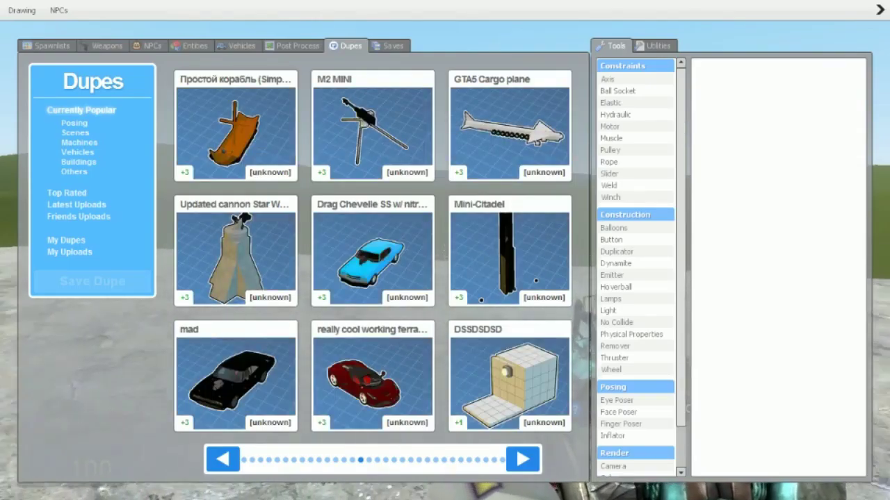
left_click(523, 459)
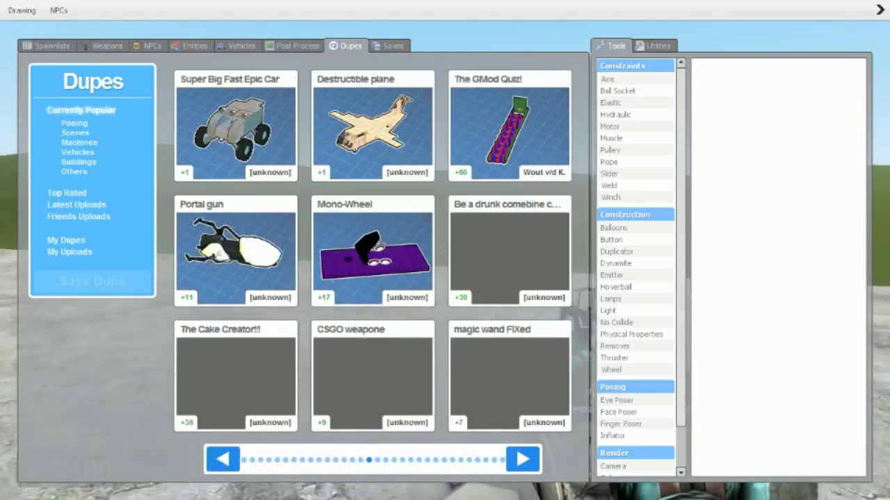
left_click(522, 459)
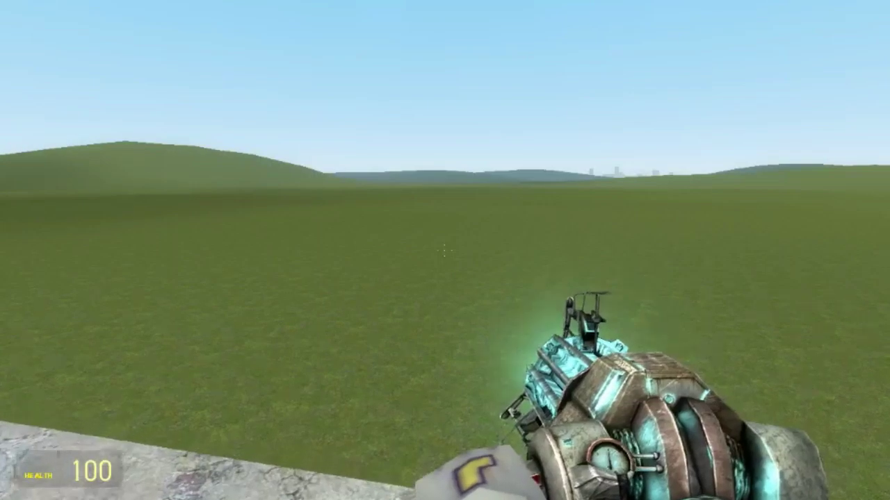
Step: Reopen the Dupes browser, advance three more pages, then briefly close the spawn menu
key("q")
left_click(522, 459)
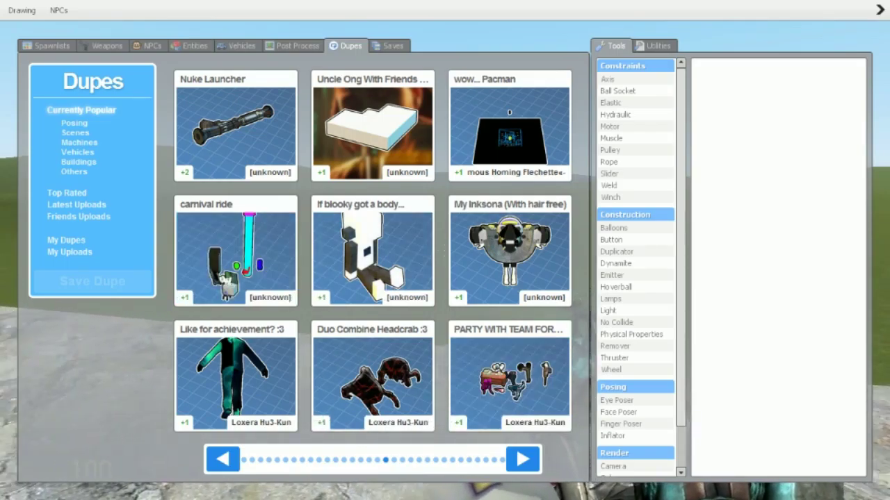
left_click(522, 459)
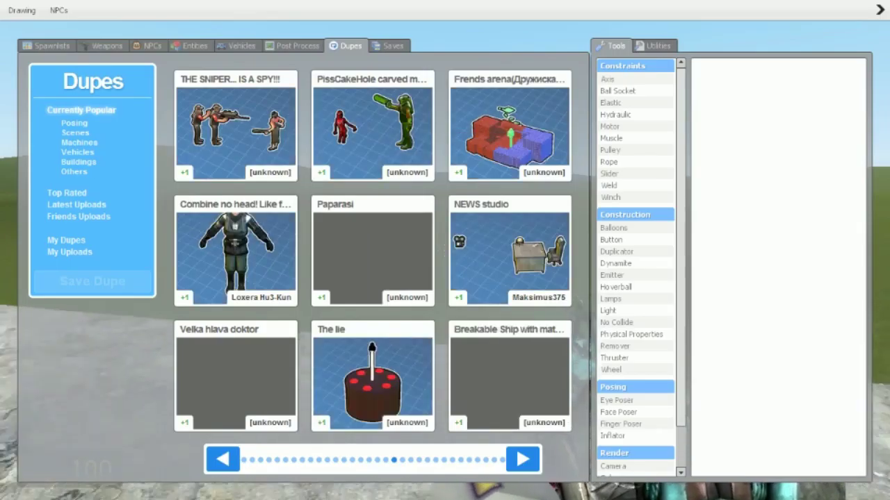
left_click(549, 416)
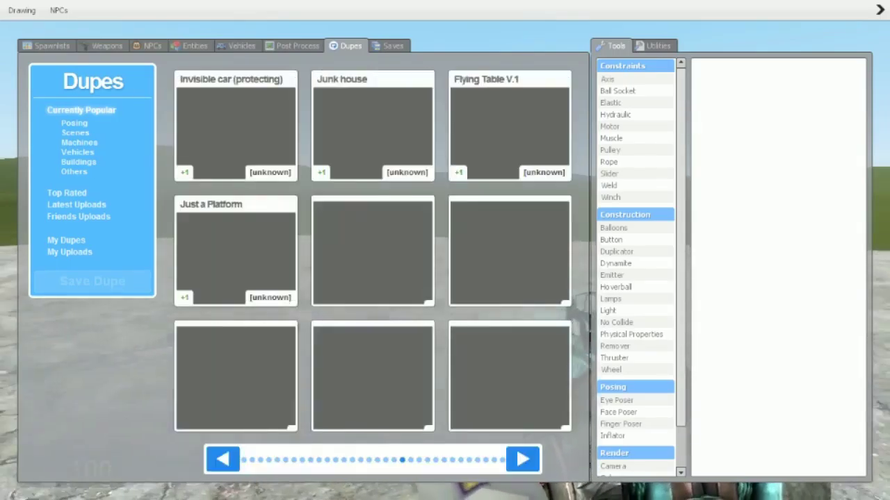
key("q")
key("q")
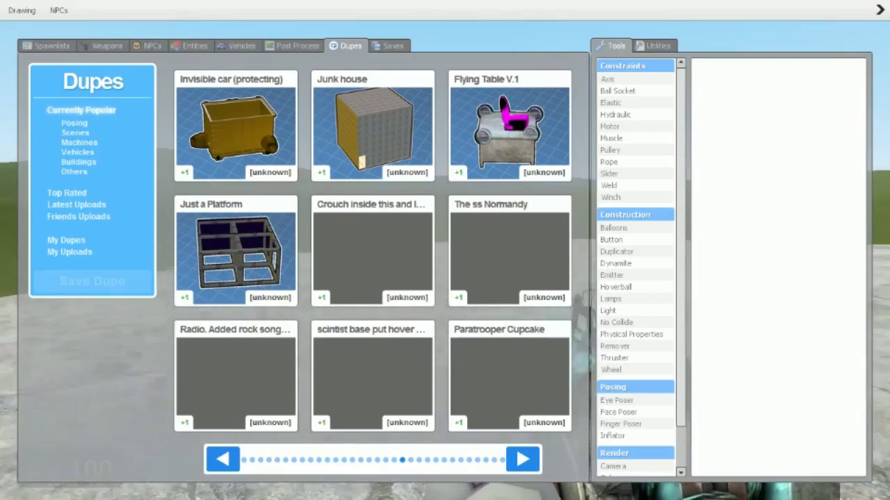
key("q")
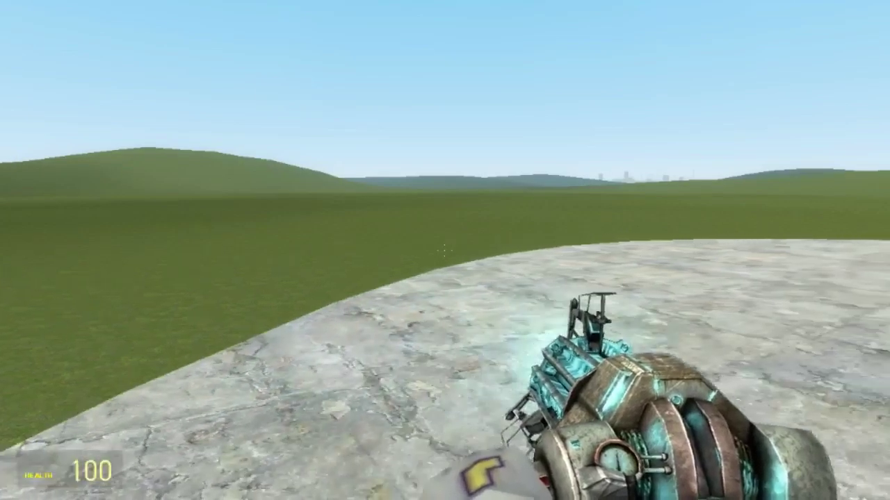
key("q")
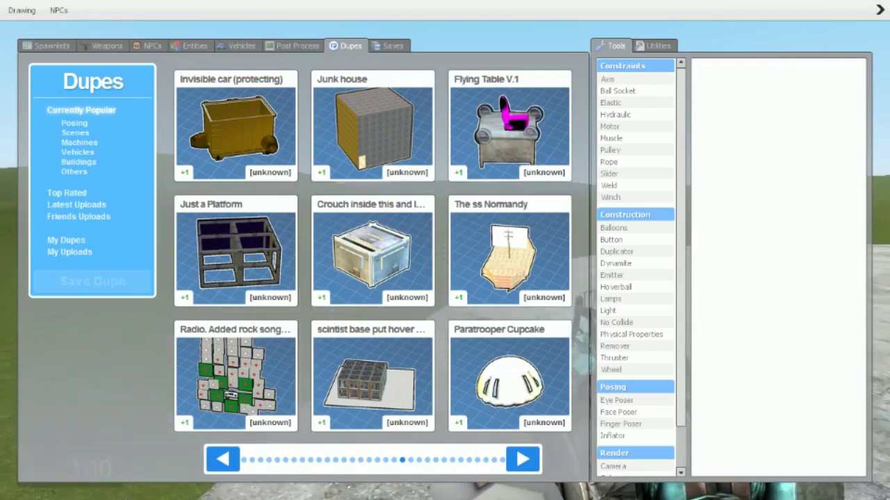
Step: Page ahead three more dupe pages and return to play on flatgrass
left_click(522, 459)
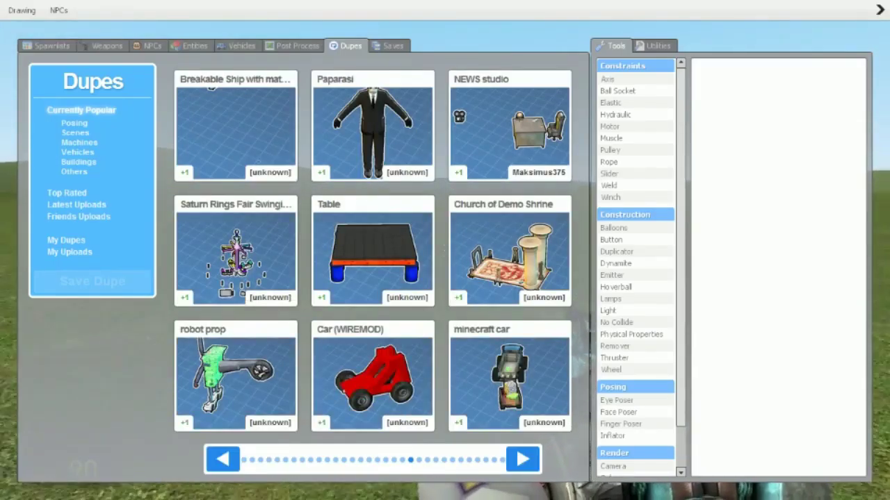
left_click(522, 459)
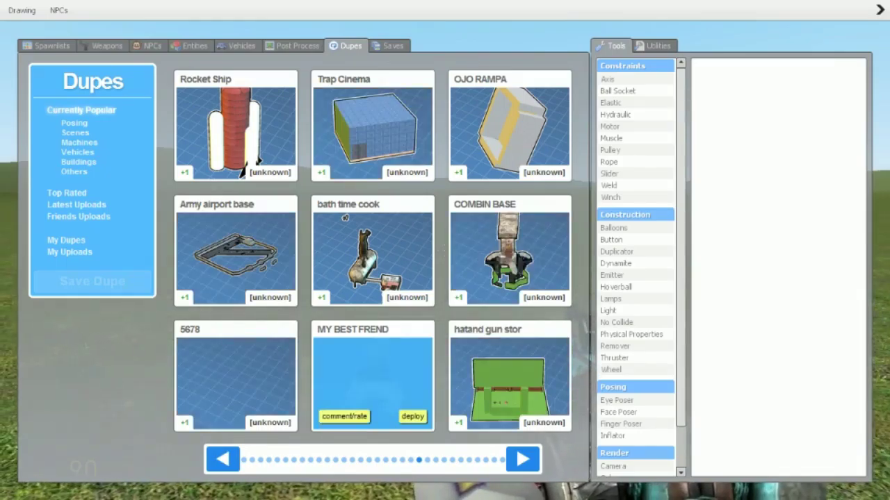
left_click(522, 459)
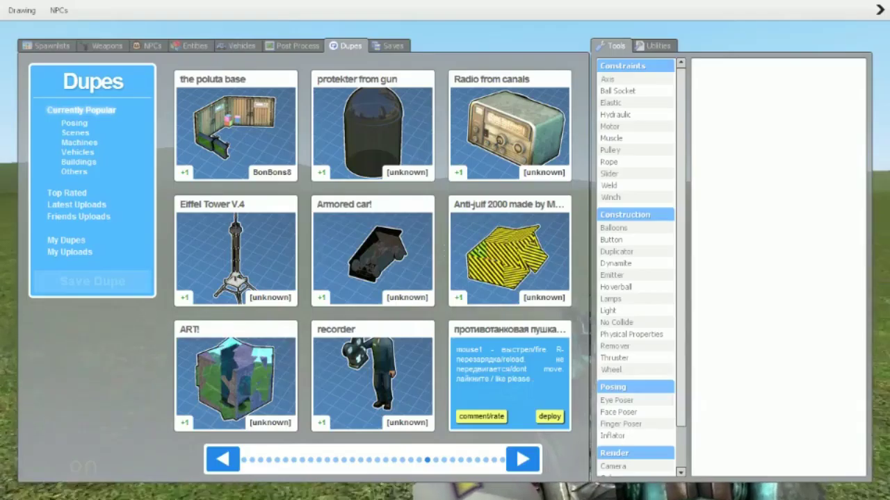
key("q")
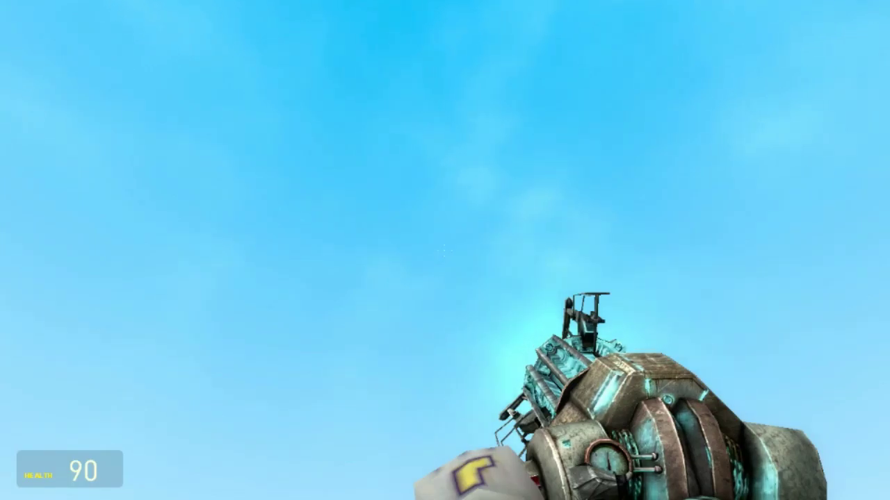
Step: Open and close the Steam overlay, then bring up the pause menu with Escape
key("shift+Tab")
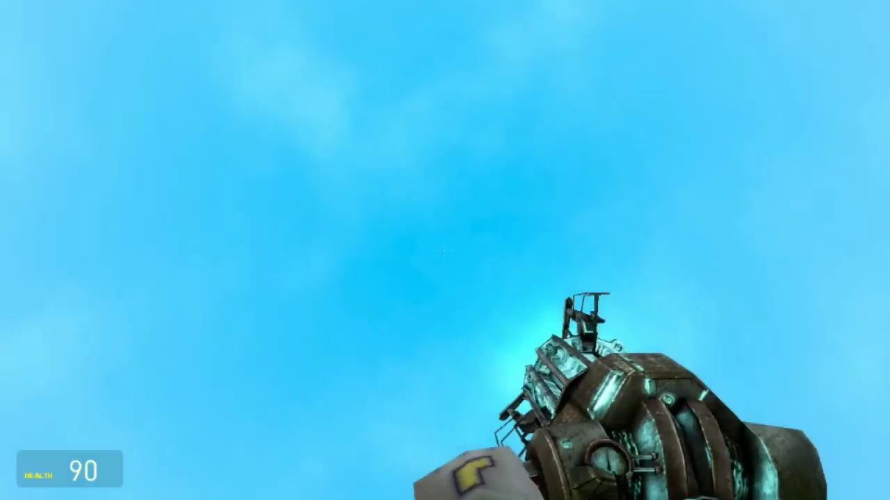
key("w")
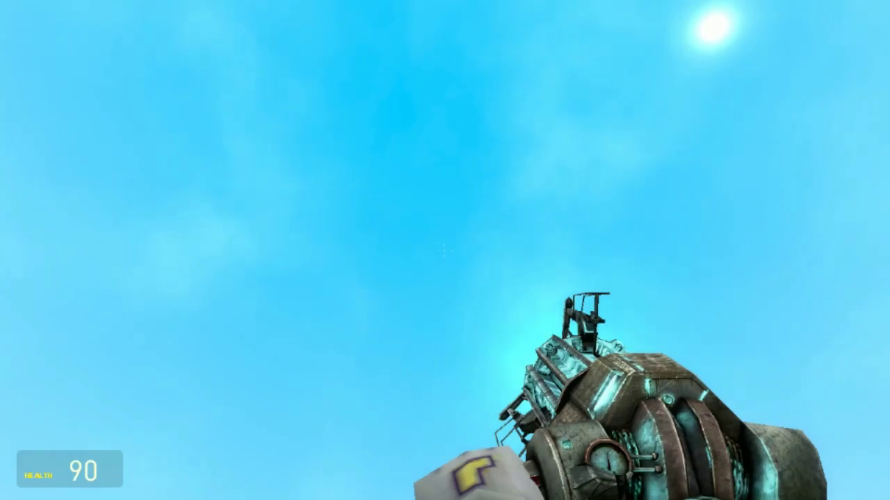
key("shift+Tab")
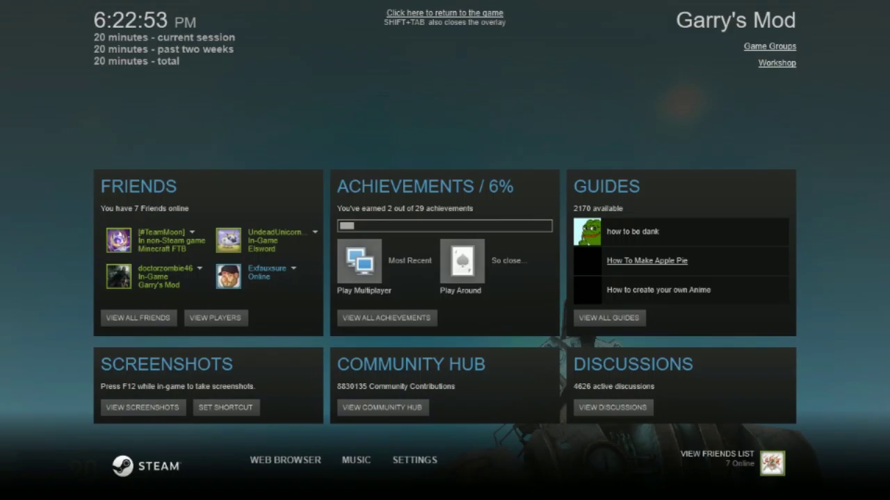
key("shift+Tab")
key("Escape")
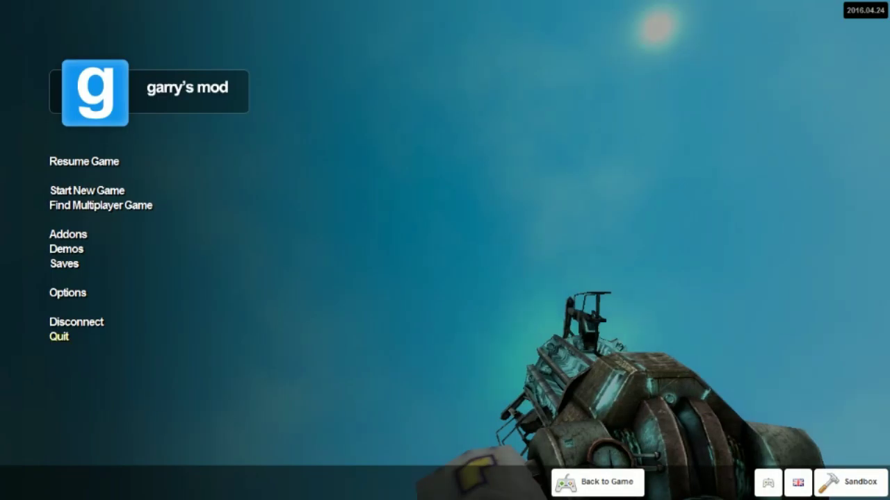